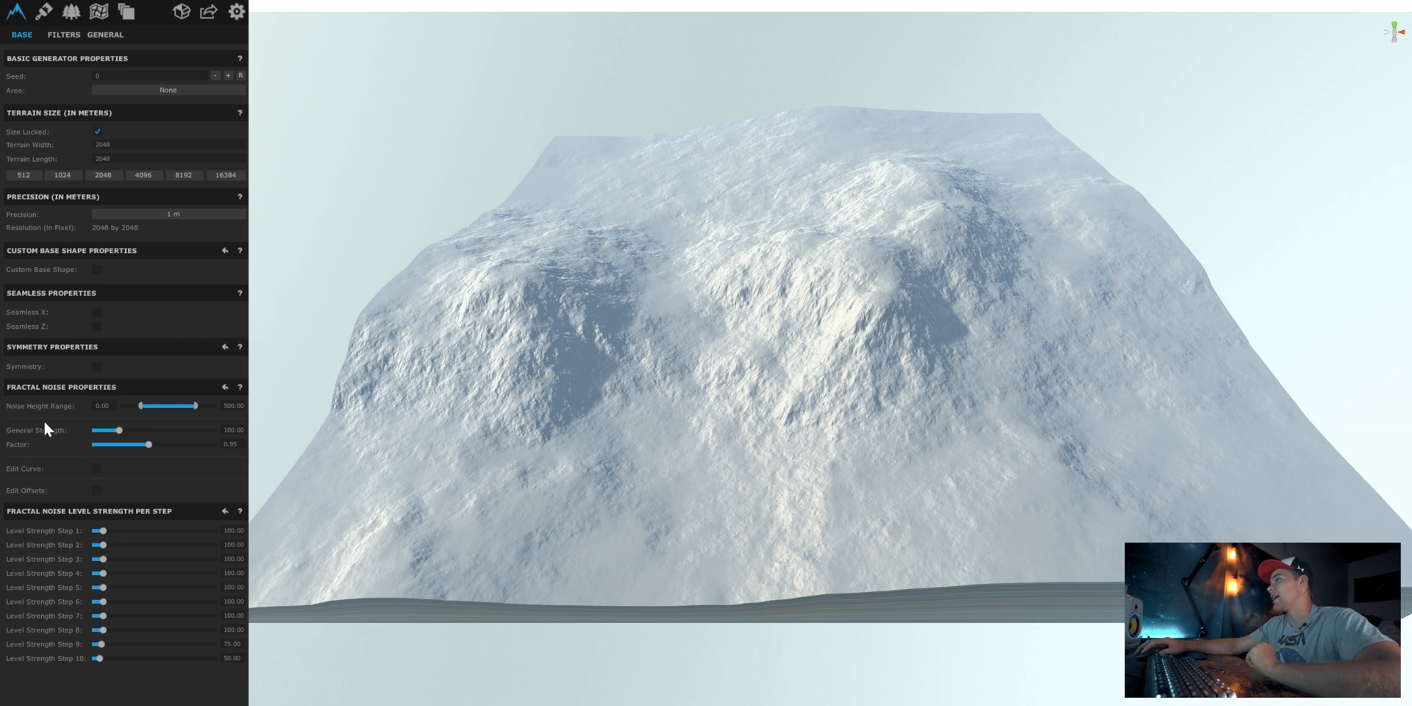
- Try a much higher fractal noise Level Strength Step 1, and set it to 0.00
{"action": "left_click_drag", "start_coordinate": [107, 533], "coordinate": [152, 528]}
{"action": "scroll", "coordinate": [834, 353], "scroll_direction": "down", "scroll_amount": 2}
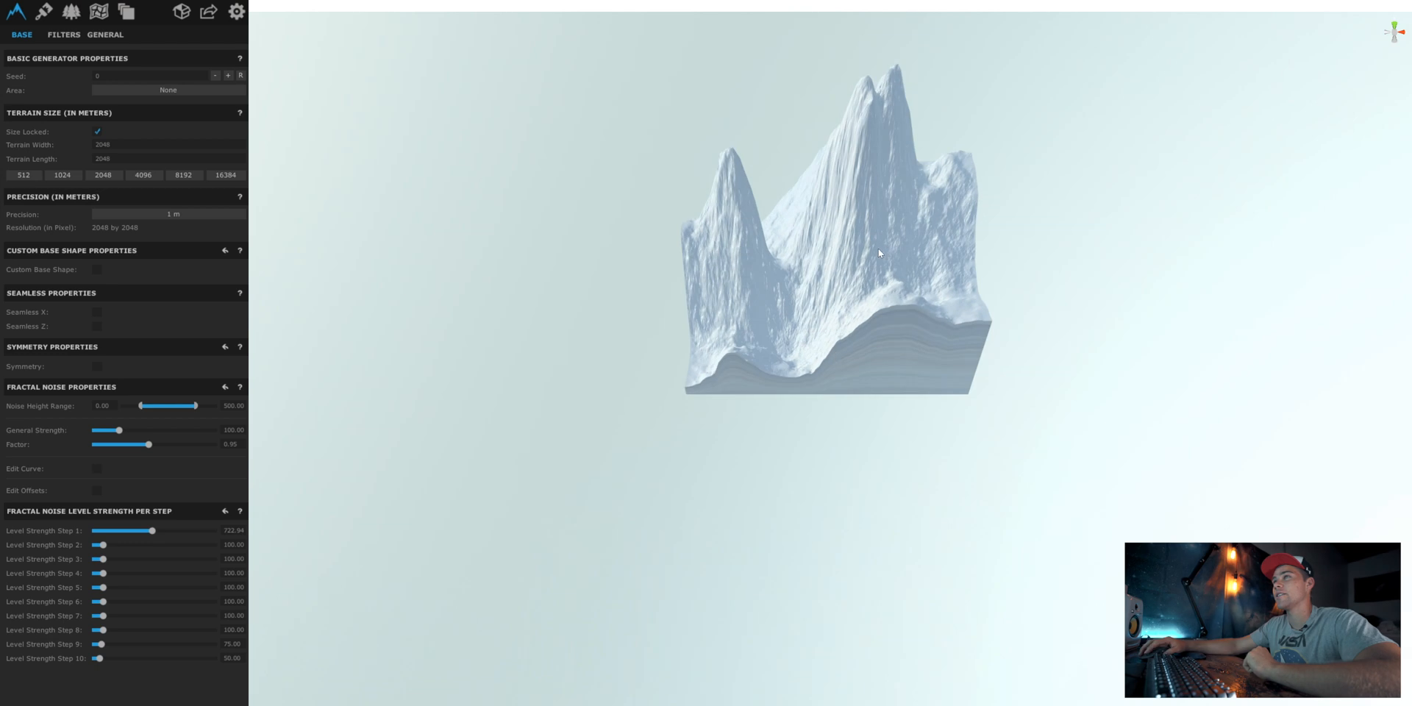
{"action": "scroll", "coordinate": [877, 247], "scroll_direction": "up", "scroll_amount": 8}
{"action": "mouse_move", "coordinate": [88, 531]}
{"action": "left_mouse_down"}
{"action": "mouse_move", "coordinate": [124, 530]}
{"action": "mouse_move", "coordinate": [91, 530]}
{"action": "left_mouse_up"}
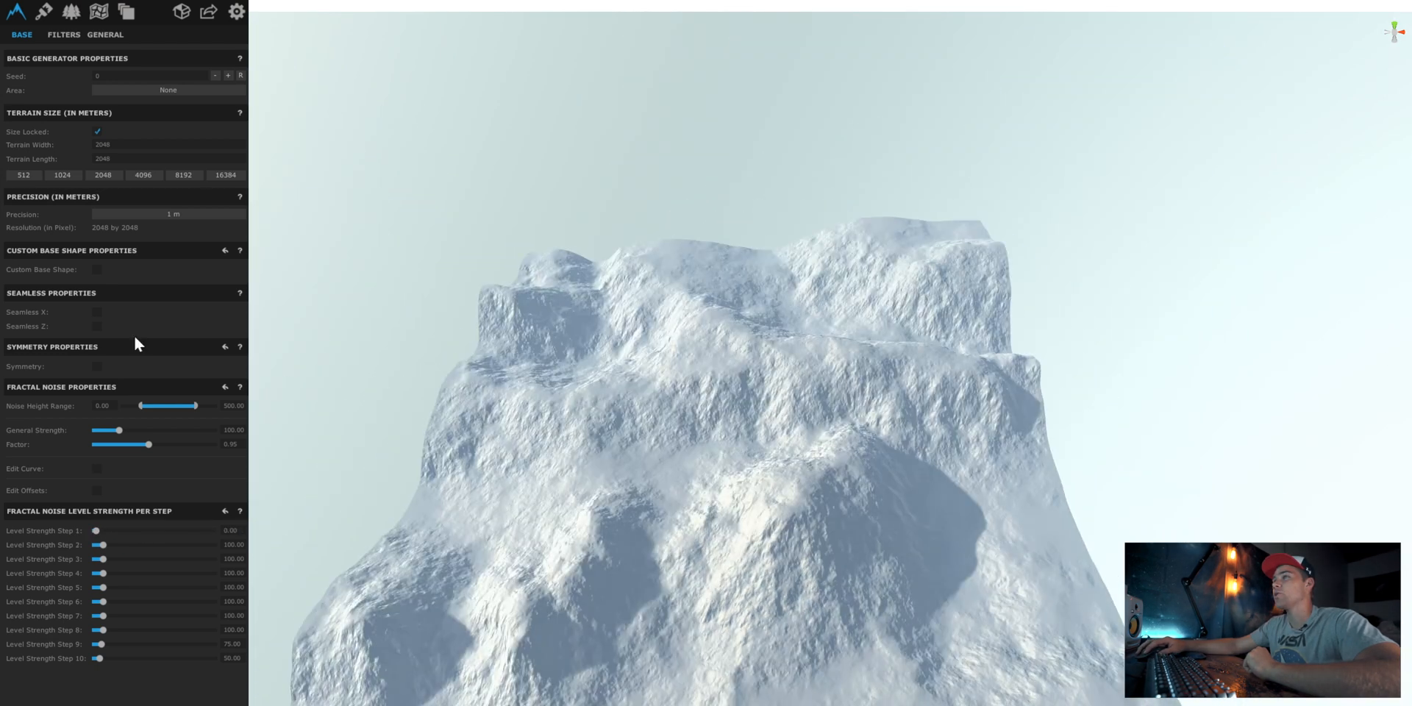
- Try the 512, 1024, 2048 and 16384 terrain size presets, and set the terrain to 8192 by 8192 m
{"action": "left_click", "coordinate": [20, 174]}
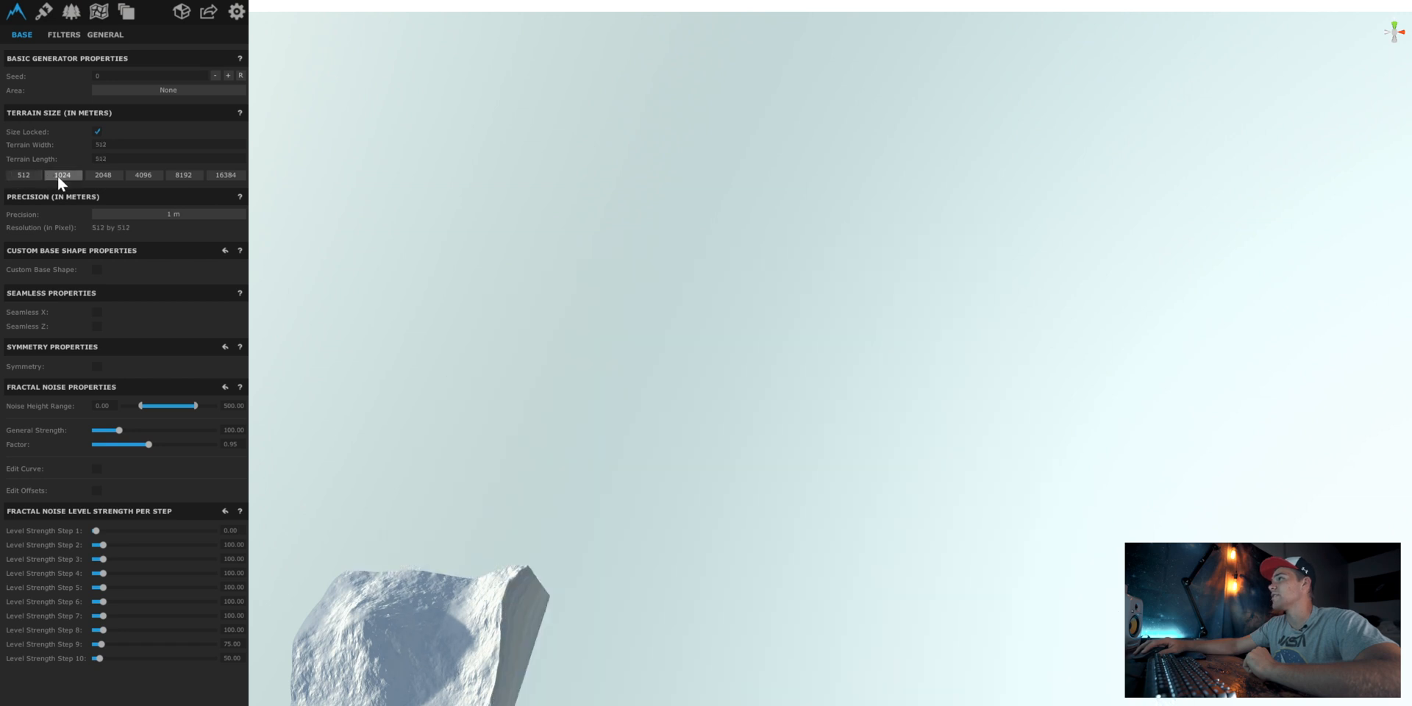
{"action": "left_click", "coordinate": [58, 175]}
{"action": "left_click", "coordinate": [111, 177]}
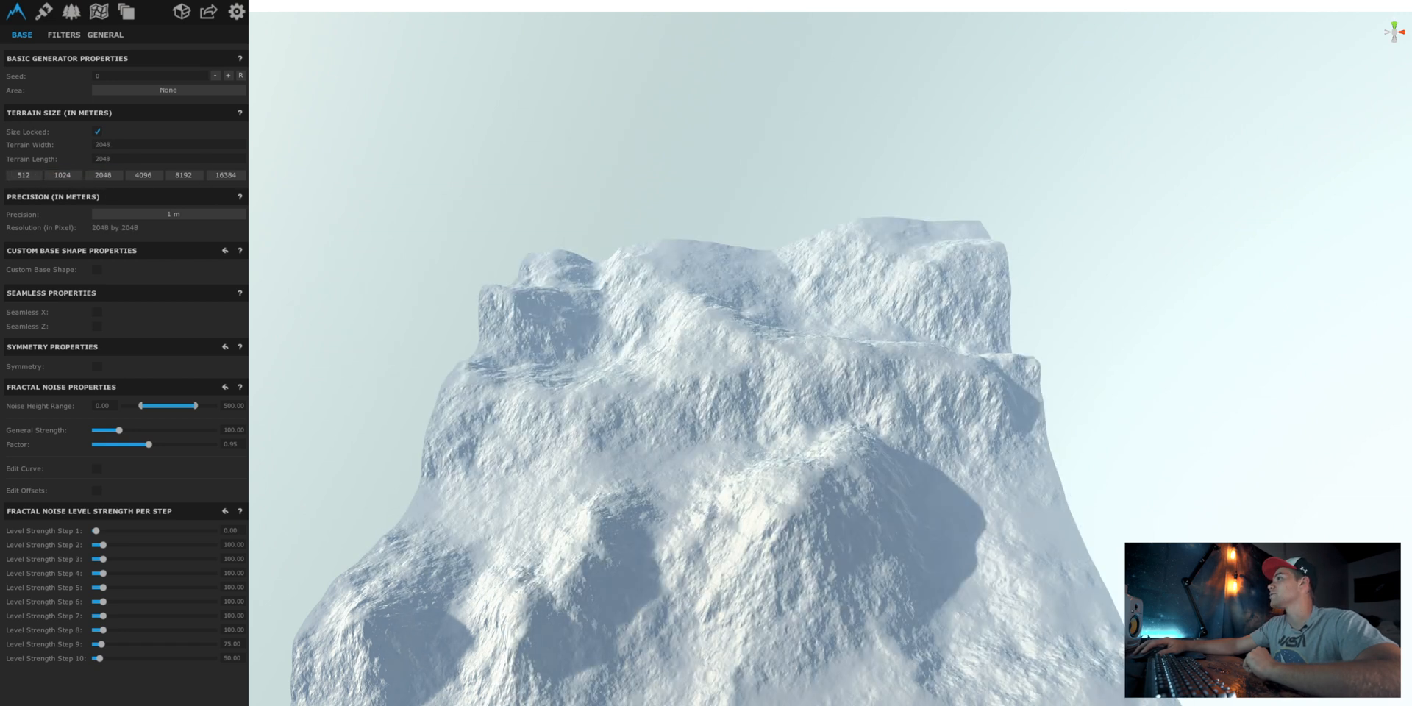
{"action": "left_click", "coordinate": [233, 177]}
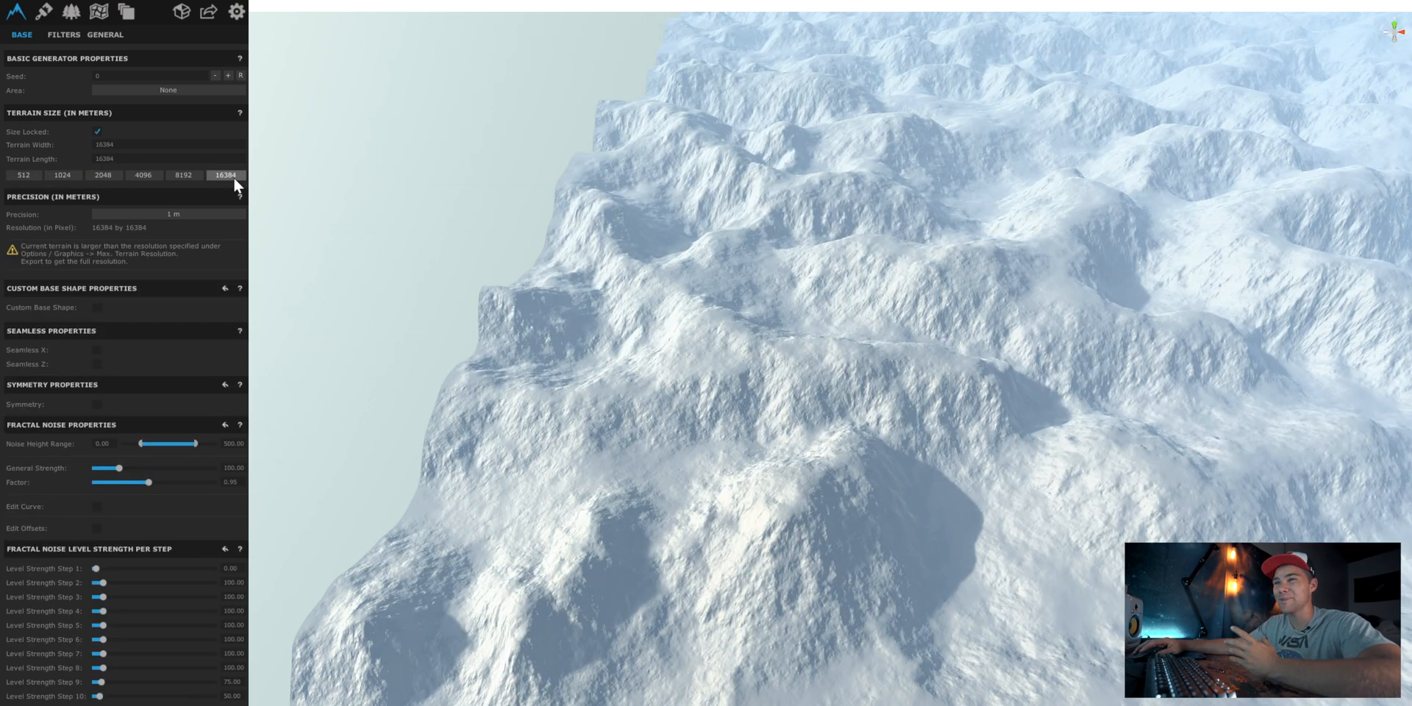
{"action": "left_click", "coordinate": [192, 175]}
- Try a terrain precision of 1/2 m, and restore it to 1 m
{"action": "scroll", "coordinate": [1258, 161], "scroll_direction": "up", "scroll_amount": 3}
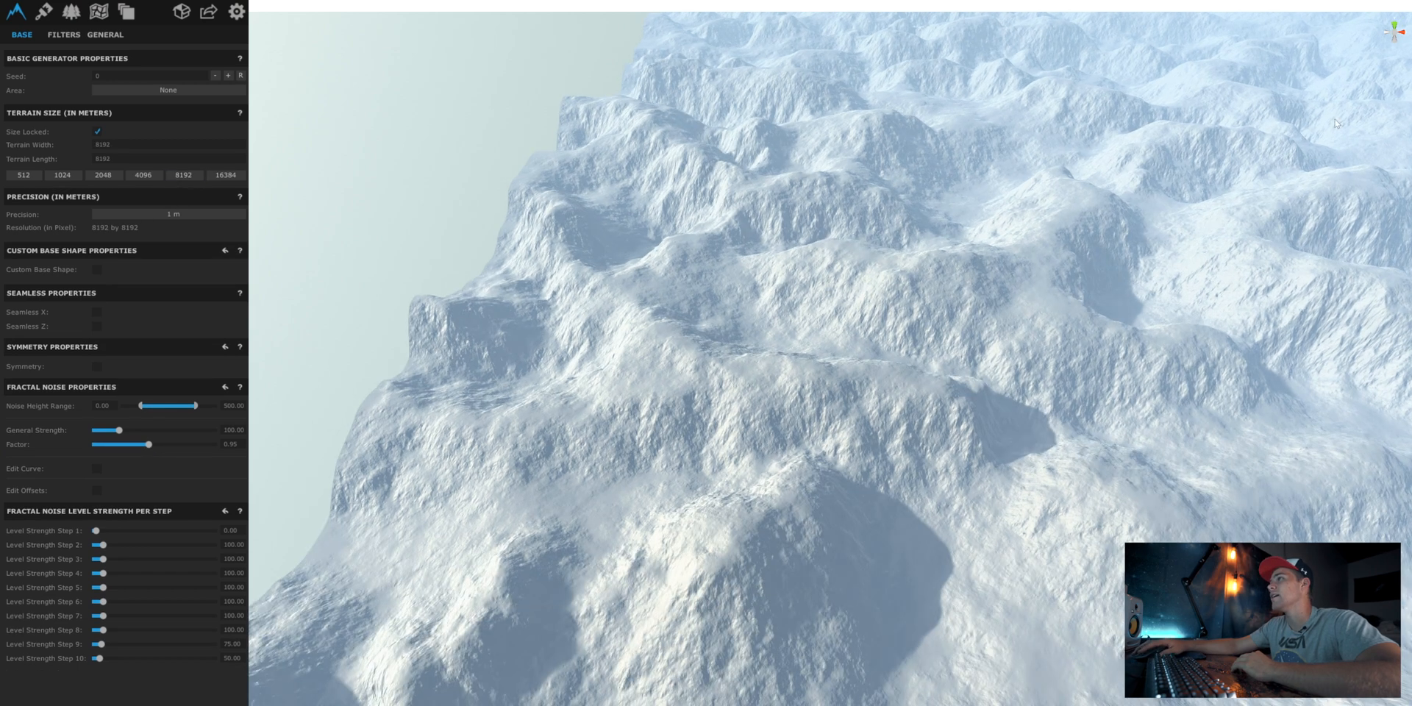
{"action": "middle_click_drag", "start_coordinate": [1309, 102], "coordinate": [675, 288]}
{"action": "right_click_drag", "start_coordinate": [675, 289], "coordinate": [732, 406]}
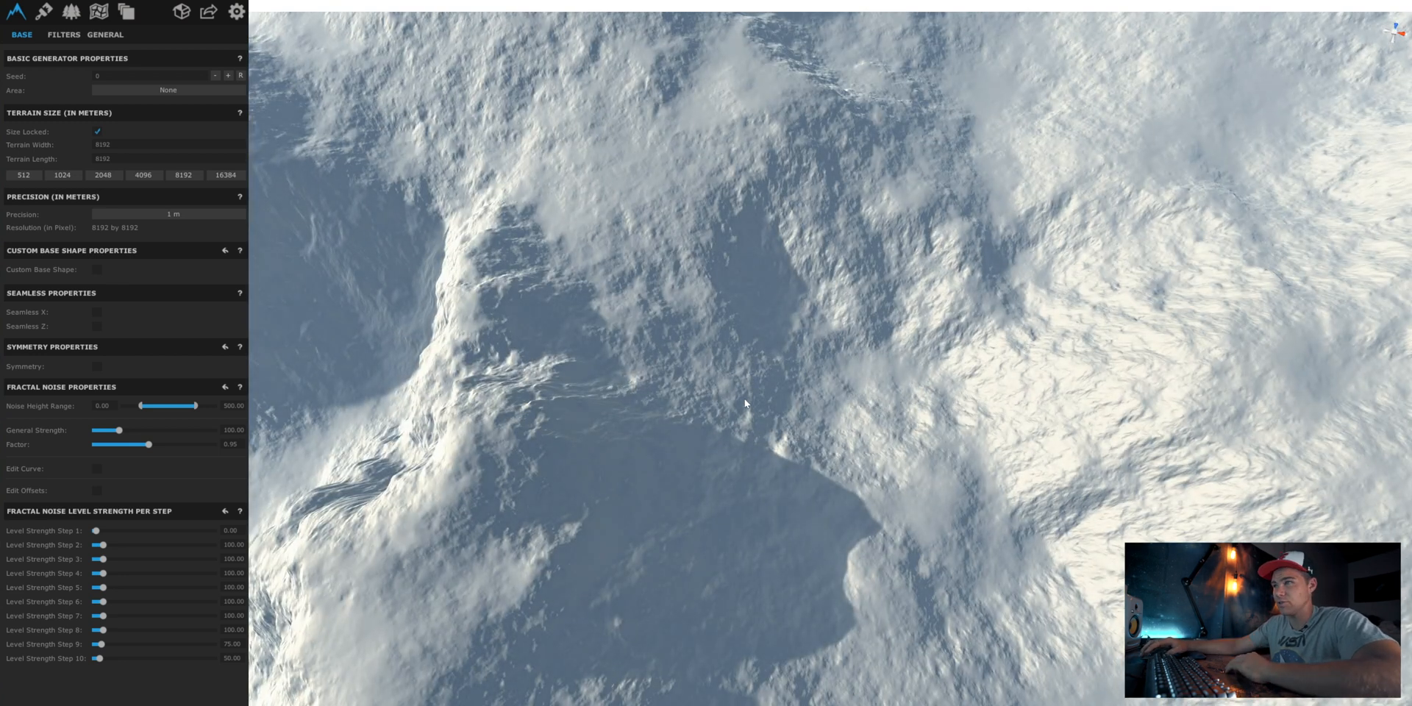
{"action": "scroll", "coordinate": [746, 403], "scroll_direction": "down", "scroll_amount": 3}
{"action": "left_click", "coordinate": [188, 212]}
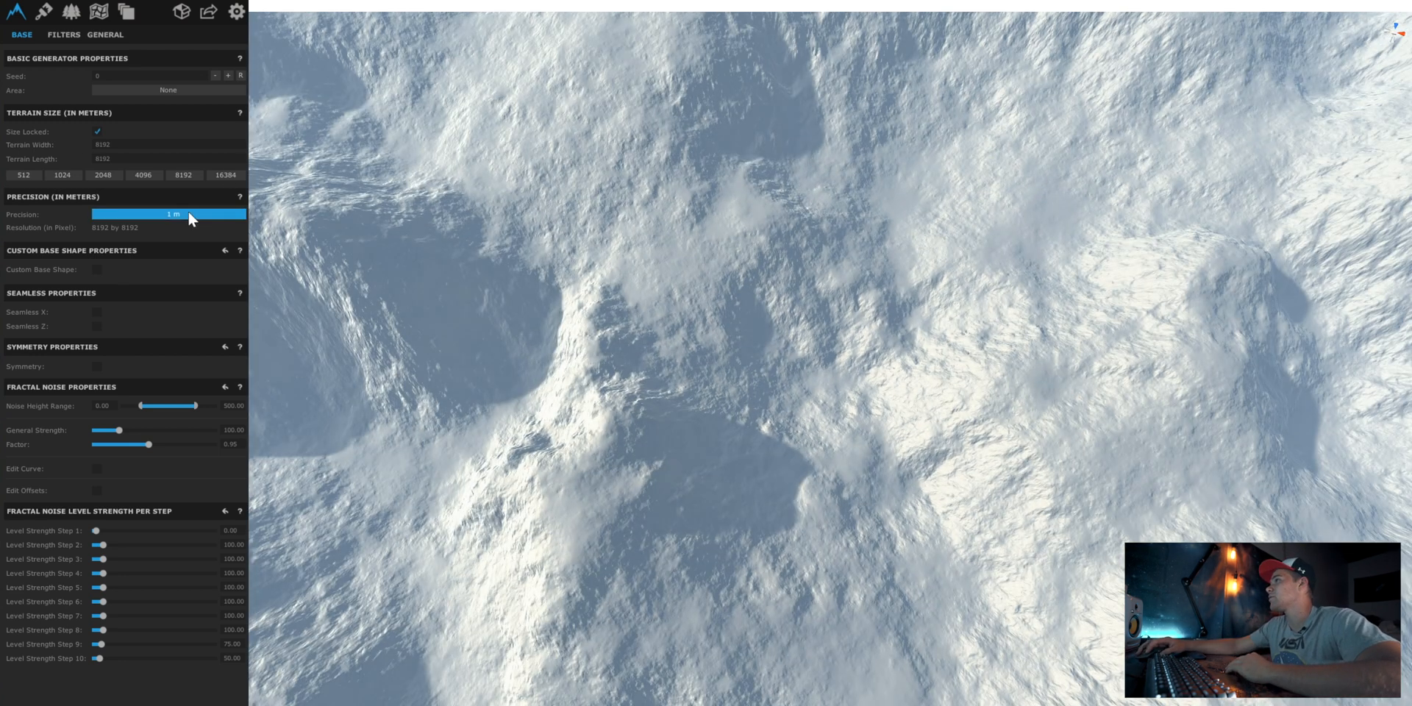
{"action": "left_click", "coordinate": [171, 344]}
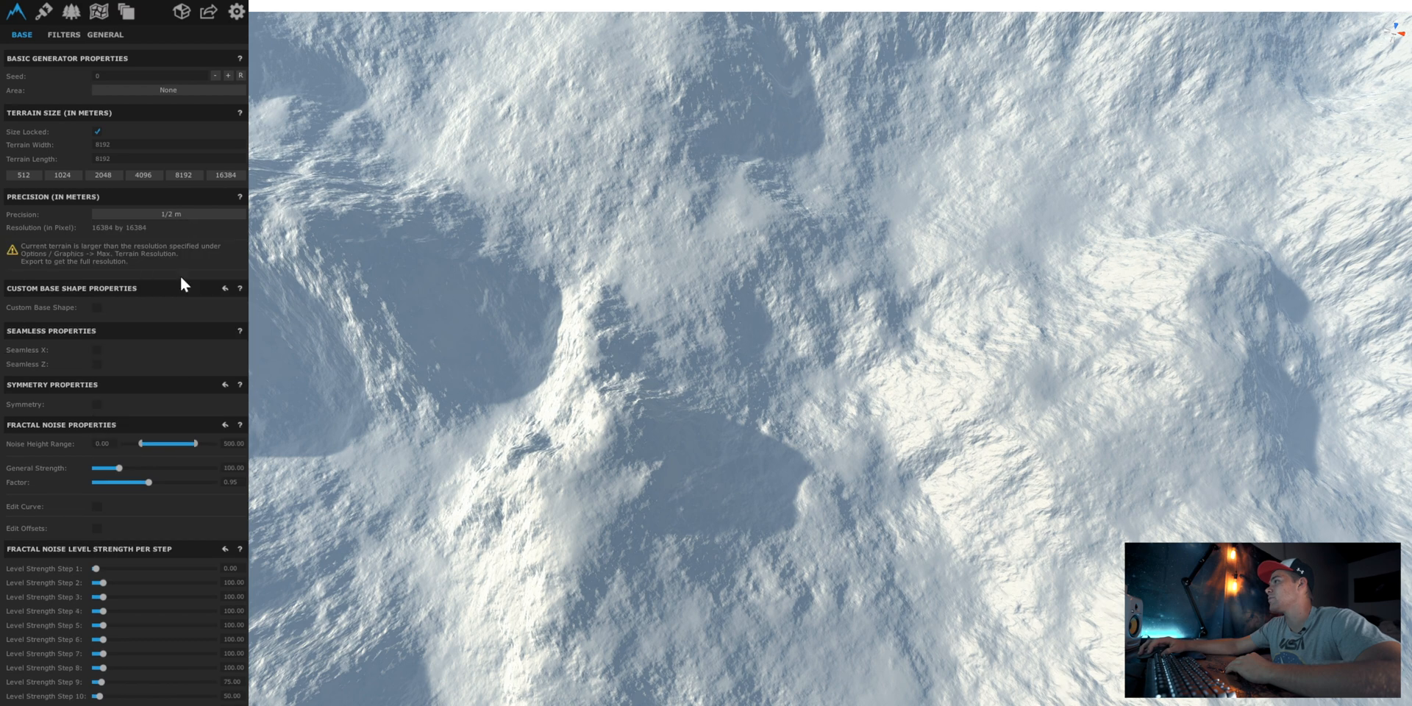
{"action": "left_click", "coordinate": [137, 215]}
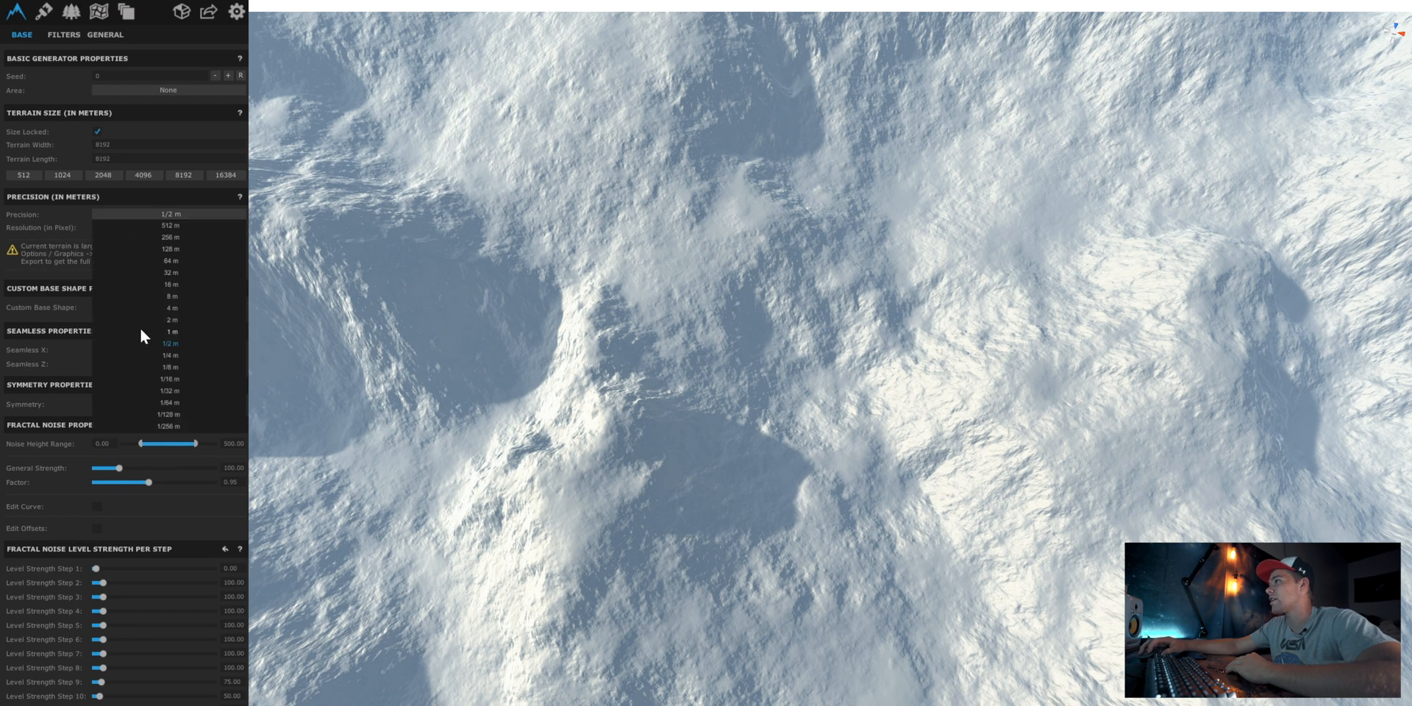
{"action": "left_click", "coordinate": [153, 324]}
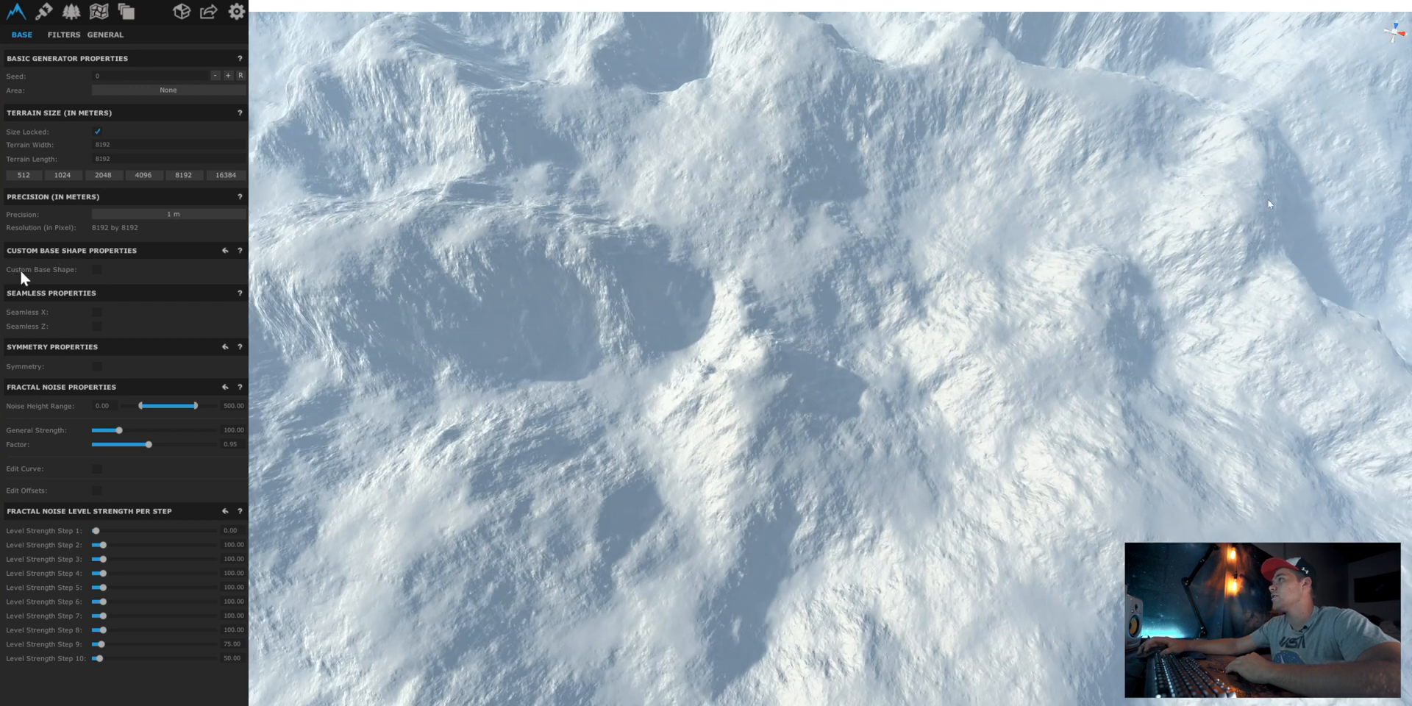
- Add a new filter layer to the terrain and pick the Alien category's Cratered Cliffs filter for it
{"action": "right_click_drag", "start_coordinate": [1269, 204], "coordinate": [1068, 359]}
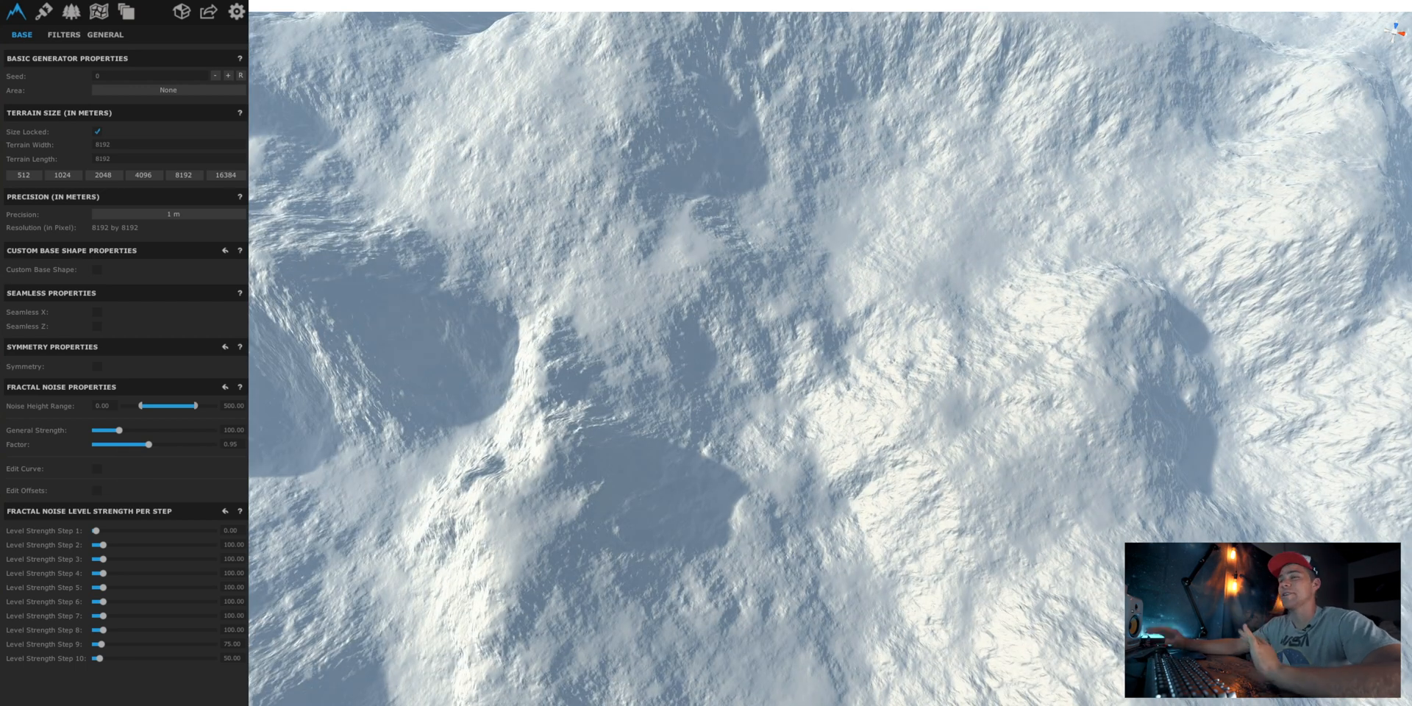
{"action": "scroll", "coordinate": [668, 267], "scroll_direction": "down", "scroll_amount": 5}
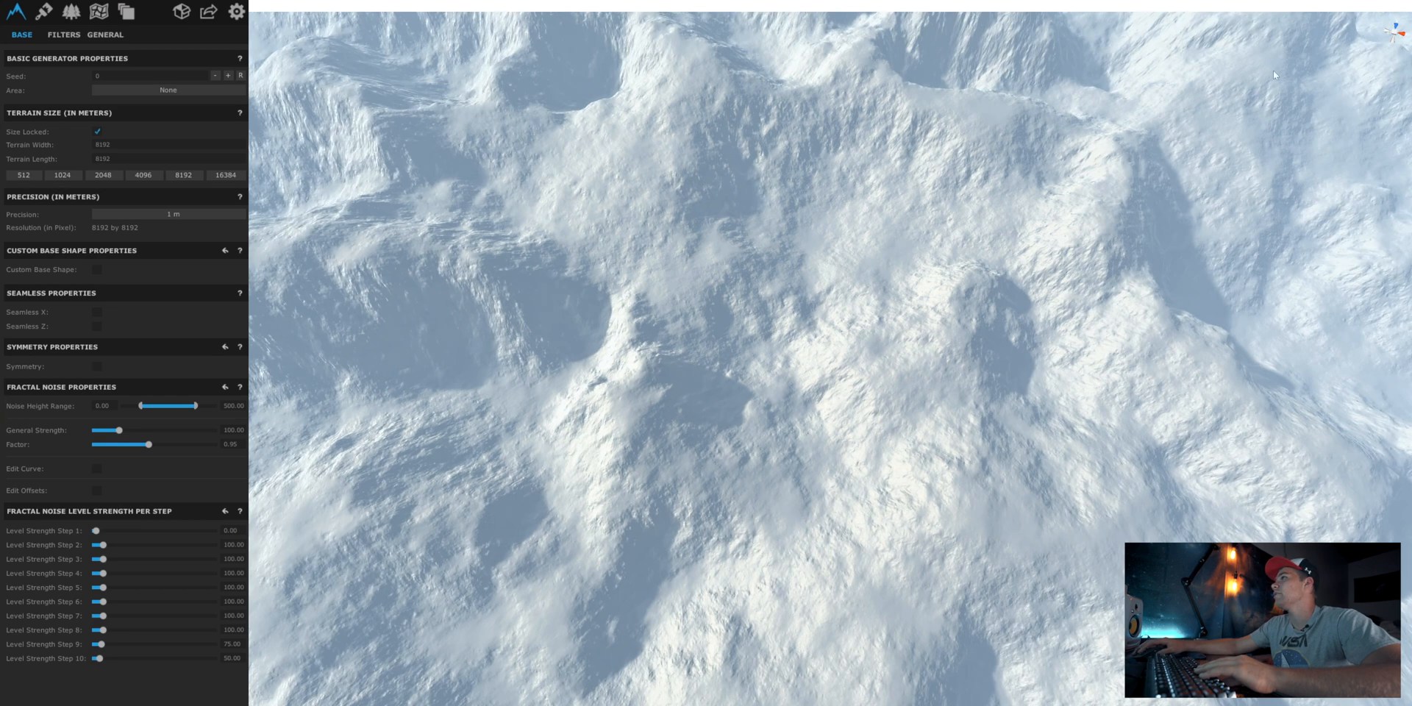
{"action": "right_click_drag", "start_coordinate": [1377, 54], "coordinate": [633, 289]}
{"action": "right_click_drag", "start_coordinate": [771, 321], "coordinate": [743, 420]}
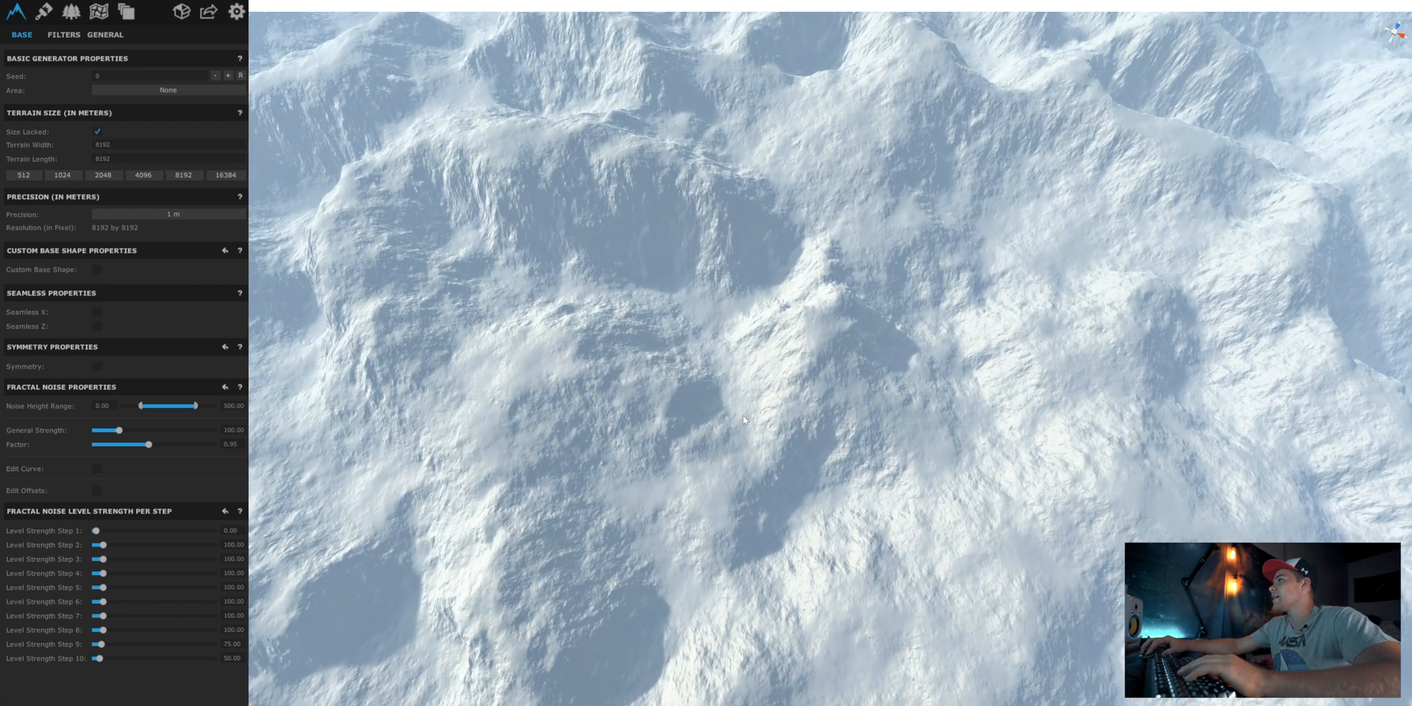
{"action": "left_click", "coordinate": [58, 35]}
{"action": "left_click", "coordinate": [26, 76]}
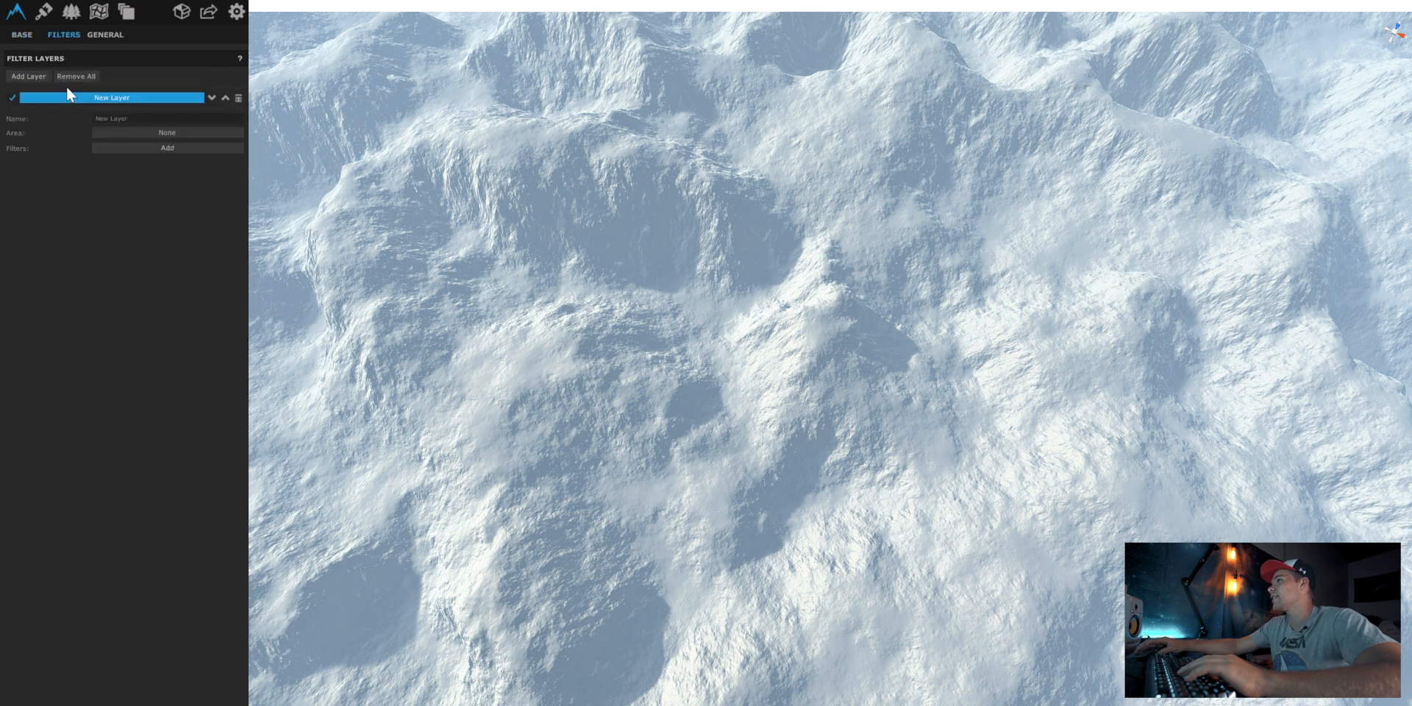
{"action": "left_click", "coordinate": [132, 147]}
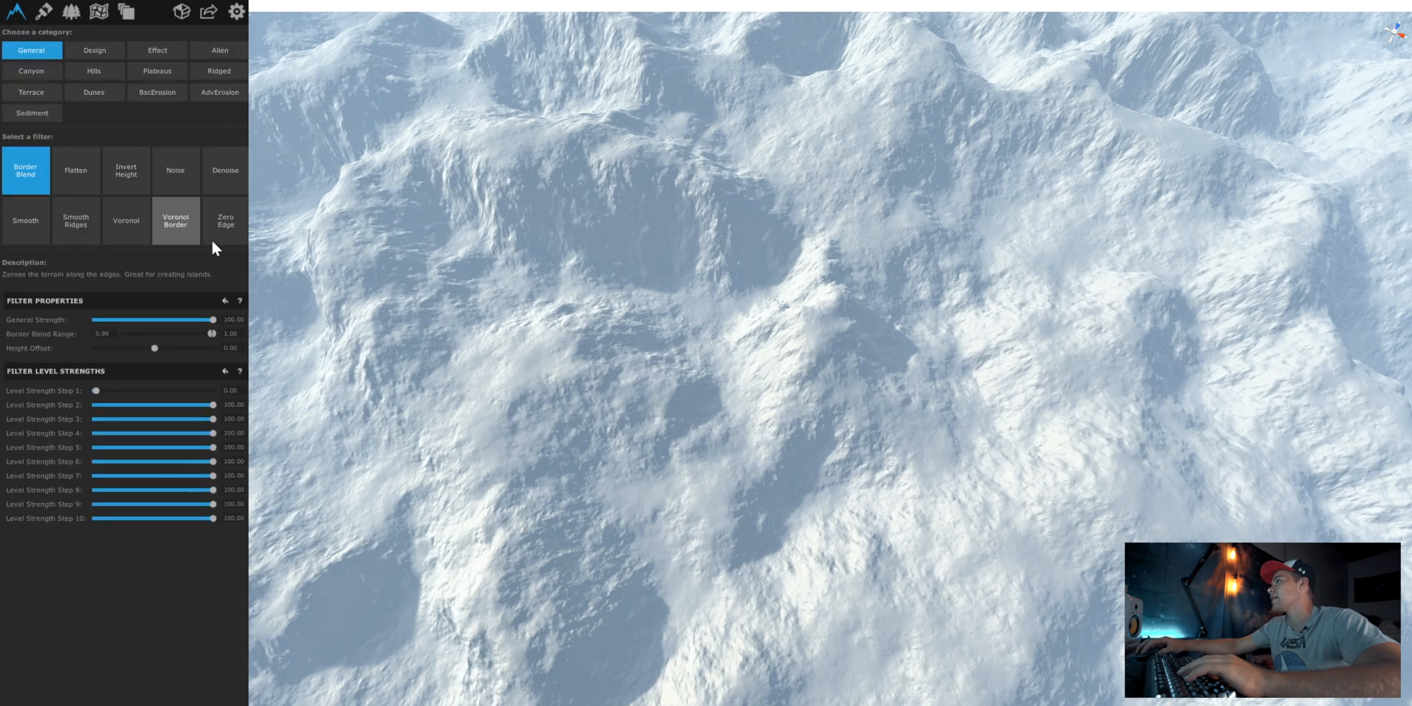
{"action": "left_click", "coordinate": [213, 55]}
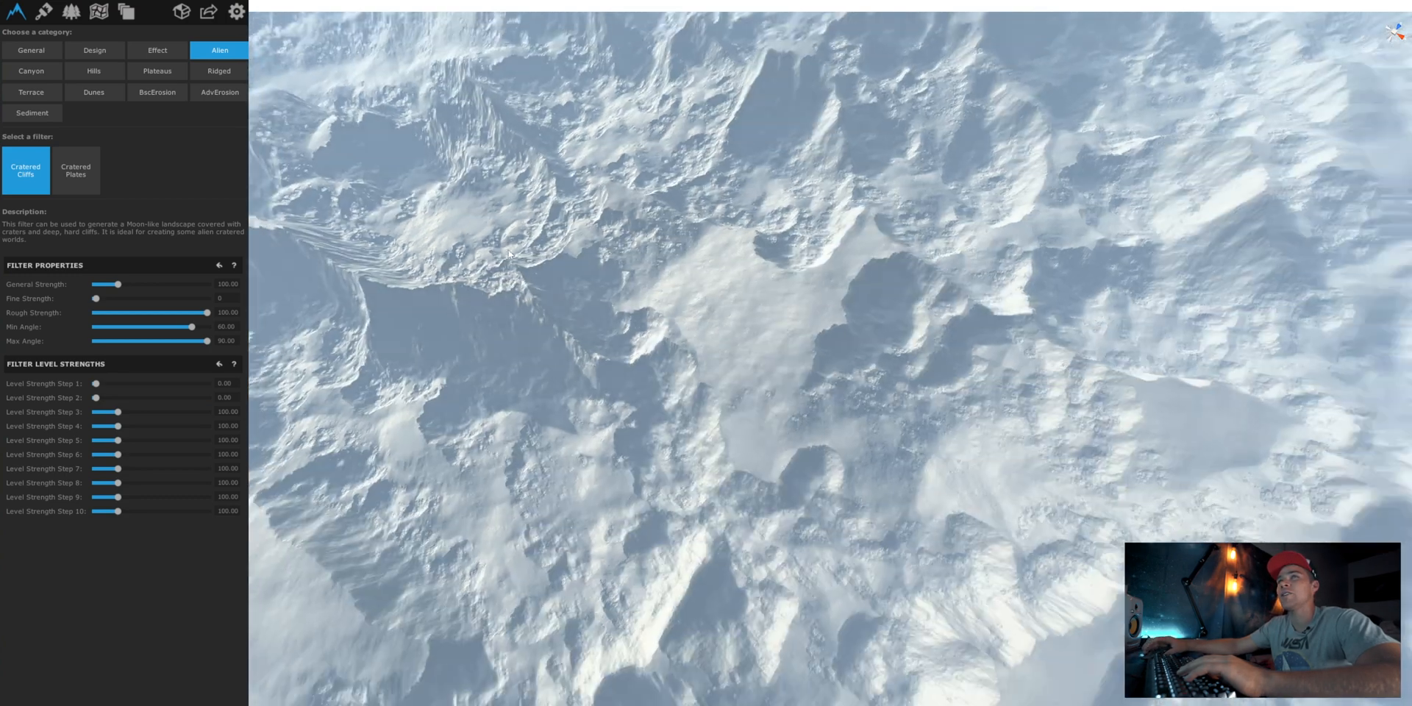
- Set the Cratered Cliffs General Strength to about 144.77 and accept the filter into the layer
{"action": "right_click_drag", "start_coordinate": [508, 254], "coordinate": [559, 294]}
{"action": "scroll", "coordinate": [706, 294], "scroll_direction": "up", "scroll_amount": 5}
{"action": "right_click_drag", "start_coordinate": [765, 294], "coordinate": [908, 319]}
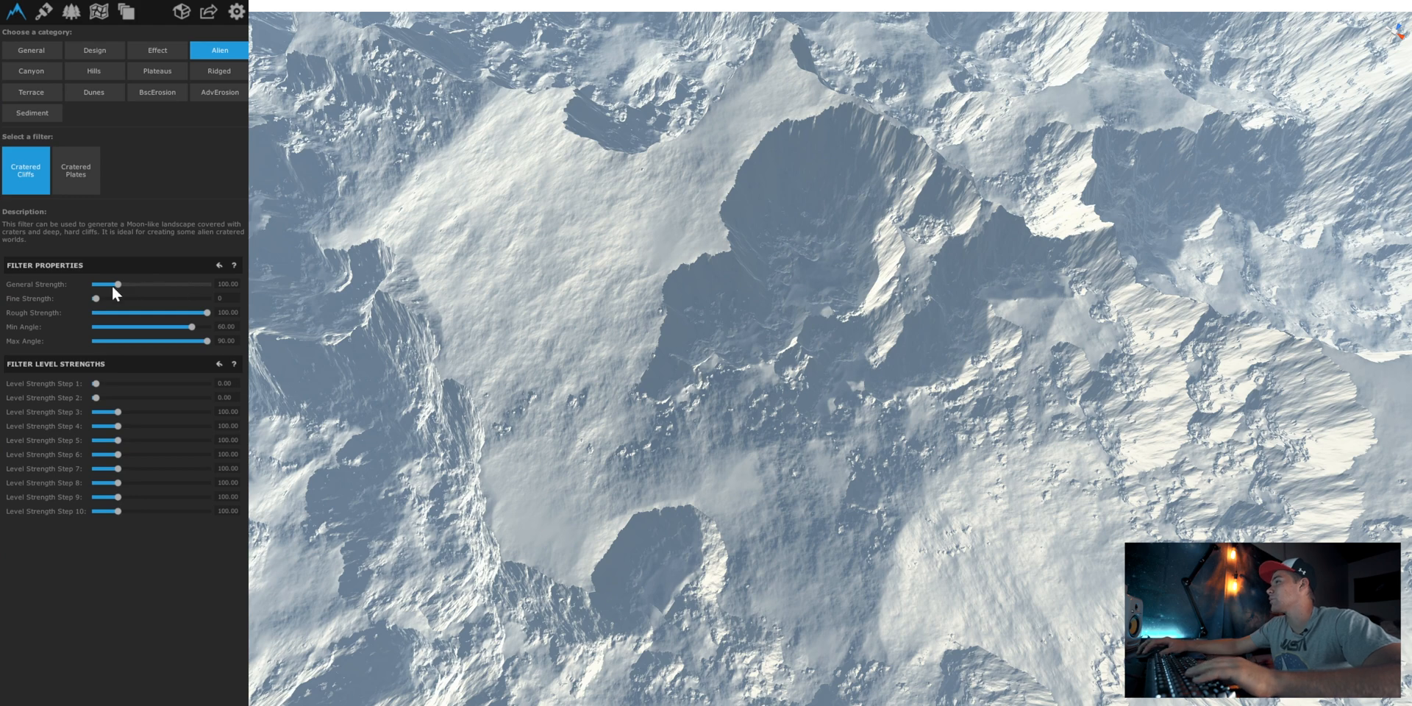
{"action": "left_click_drag", "start_coordinate": [117, 285], "coordinate": [128, 284]}
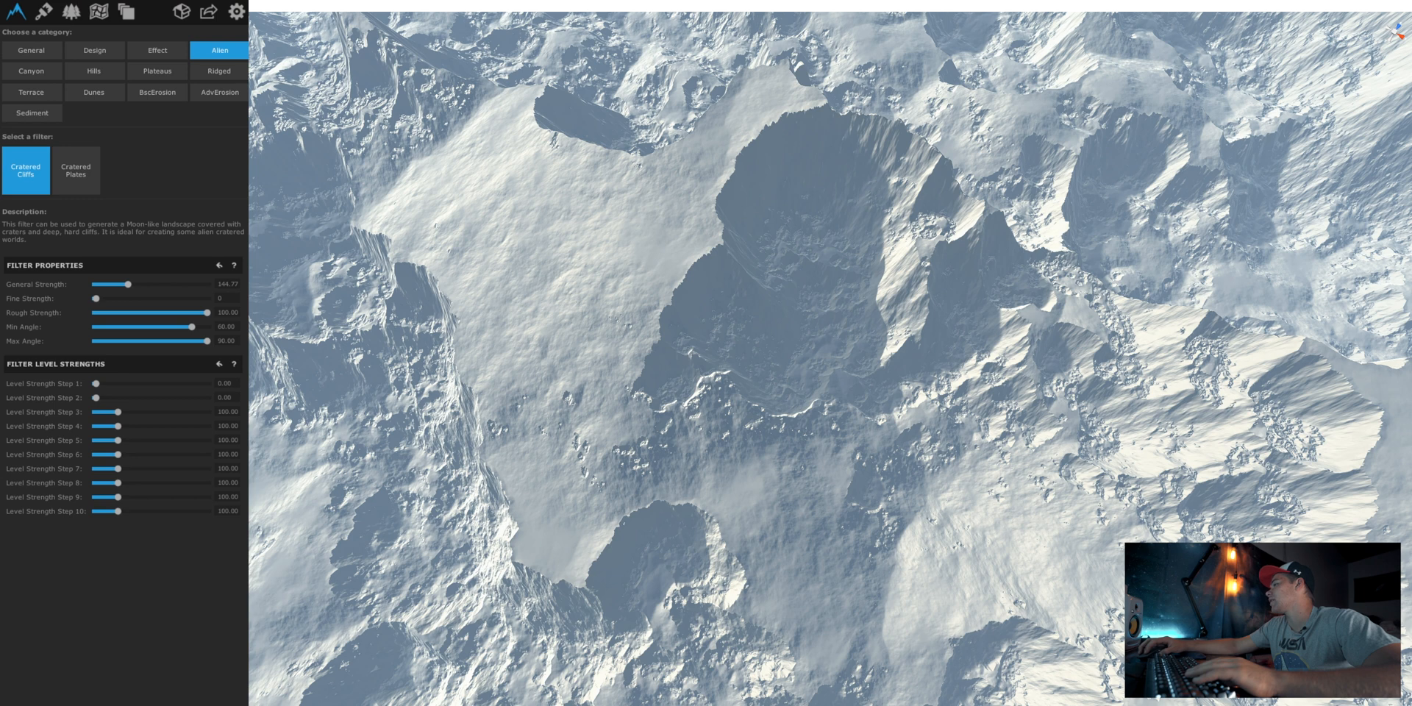
{"action": "scroll", "coordinate": [722, 289], "scroll_direction": "down", "scroll_amount": 5}
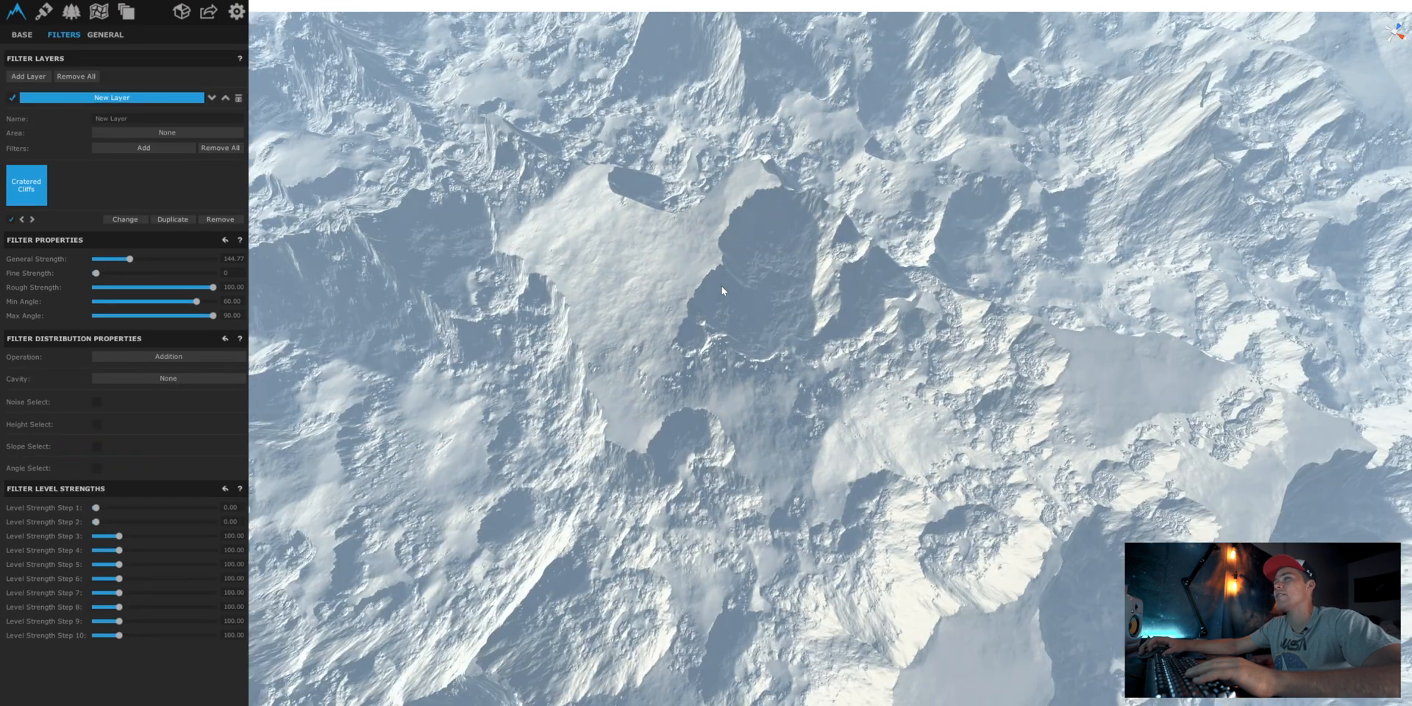
{"action": "scroll", "coordinate": [722, 289], "scroll_direction": "up", "scroll_amount": 4}
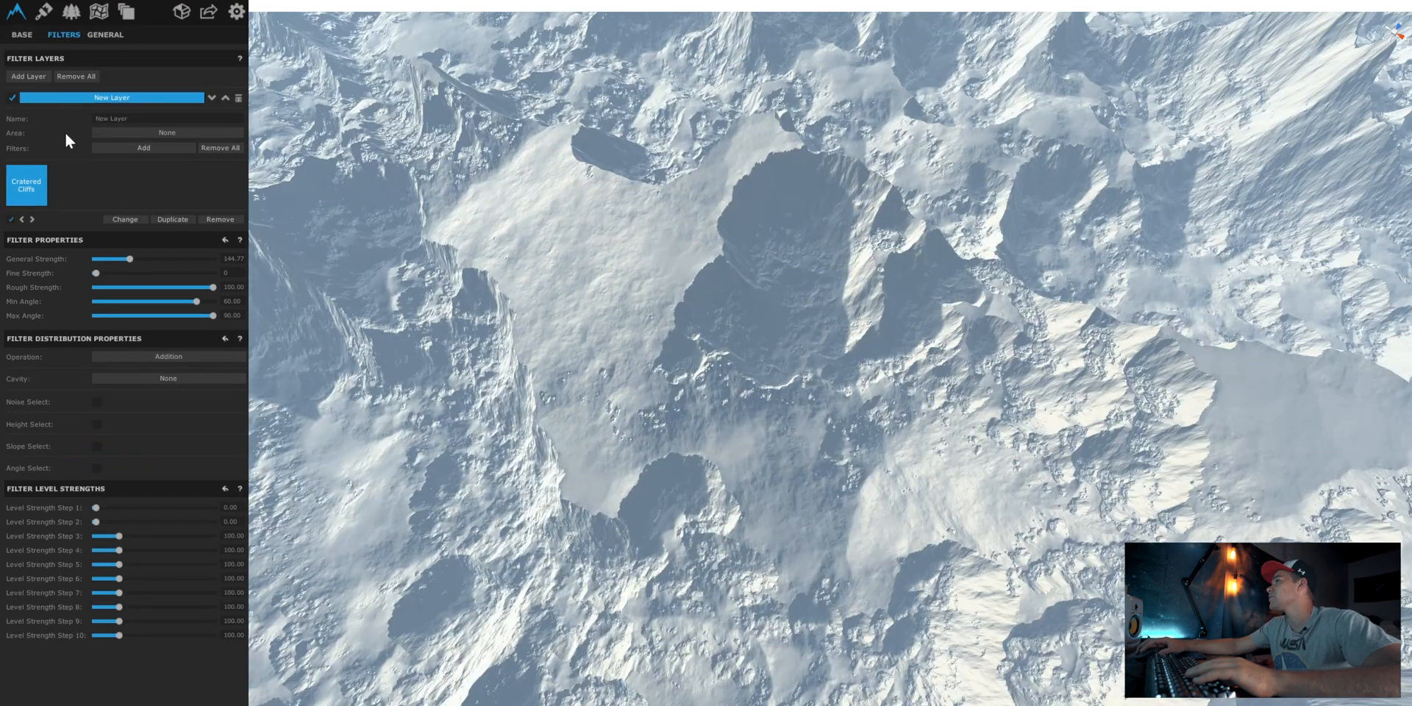
- Start adding a second filter to the layer and try out the Alien Cratered Plates filter
{"action": "left_click", "coordinate": [156, 147]}
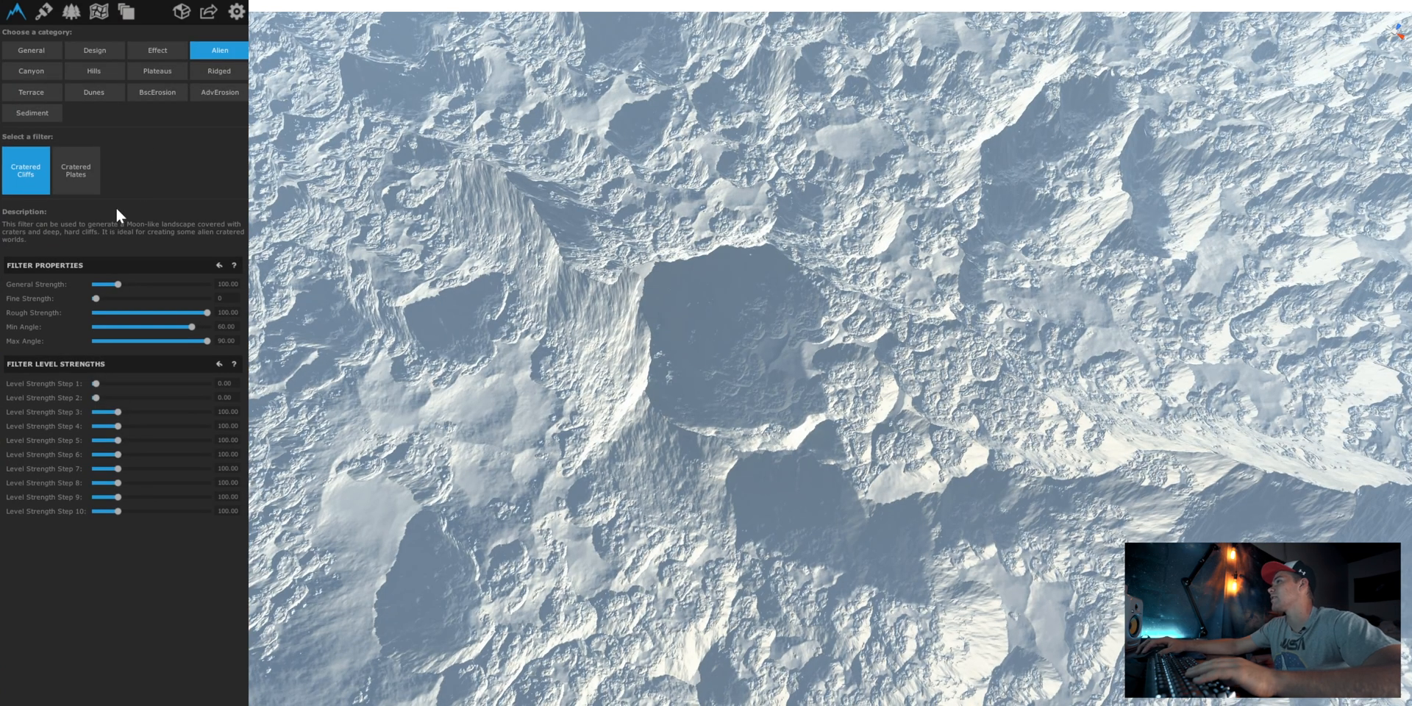
{"action": "key", "text": "Escape"}
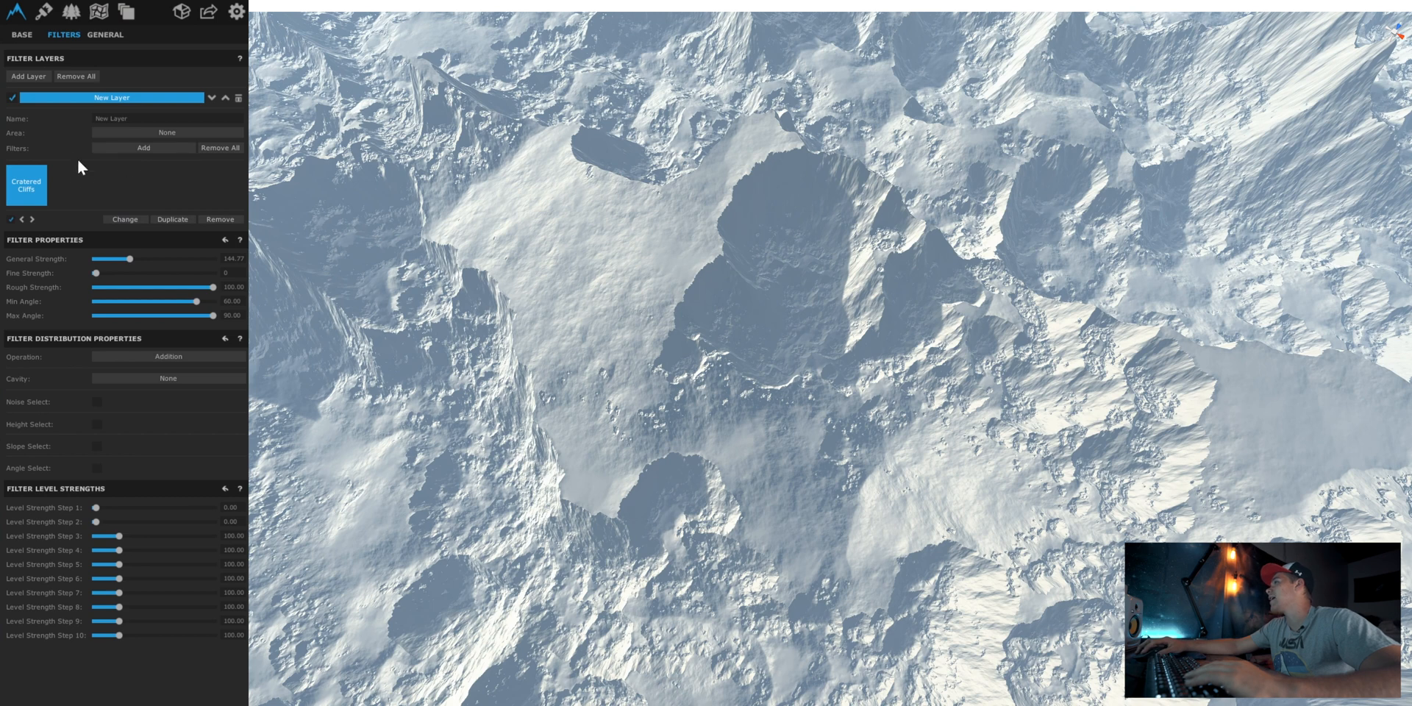
{"action": "left_click", "coordinate": [117, 147]}
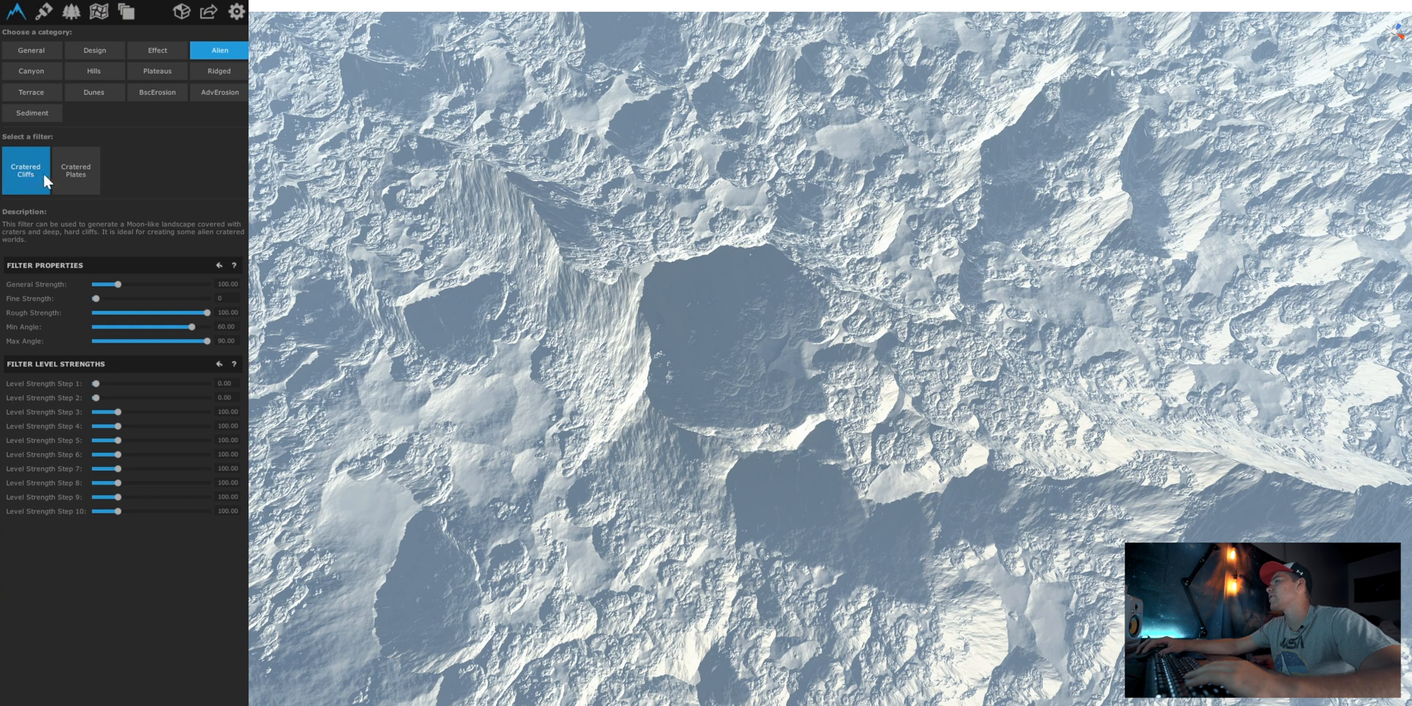
{"action": "left_click", "coordinate": [73, 174]}
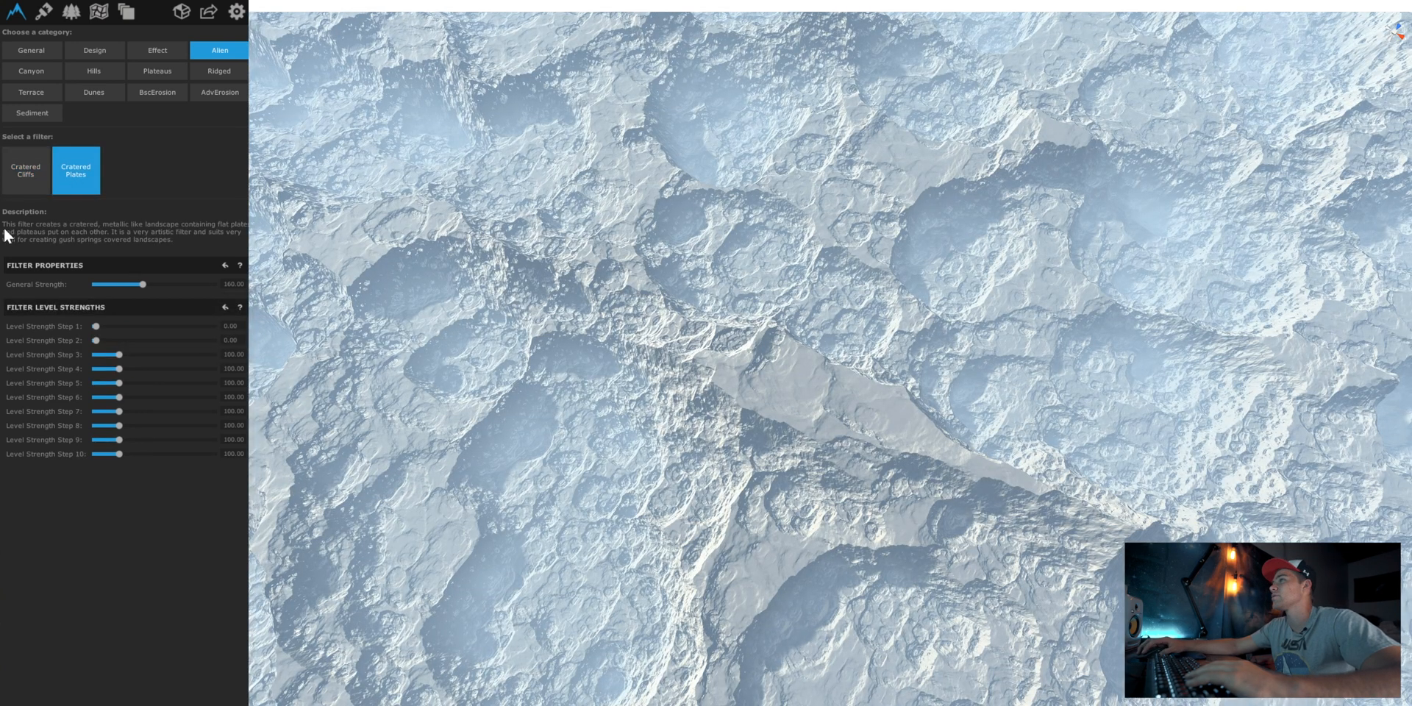
{"action": "scroll", "coordinate": [934, 409], "scroll_direction": "up", "scroll_amount": 5}
{"action": "scroll", "coordinate": [935, 409], "scroll_direction": "down", "scroll_amount": 7}
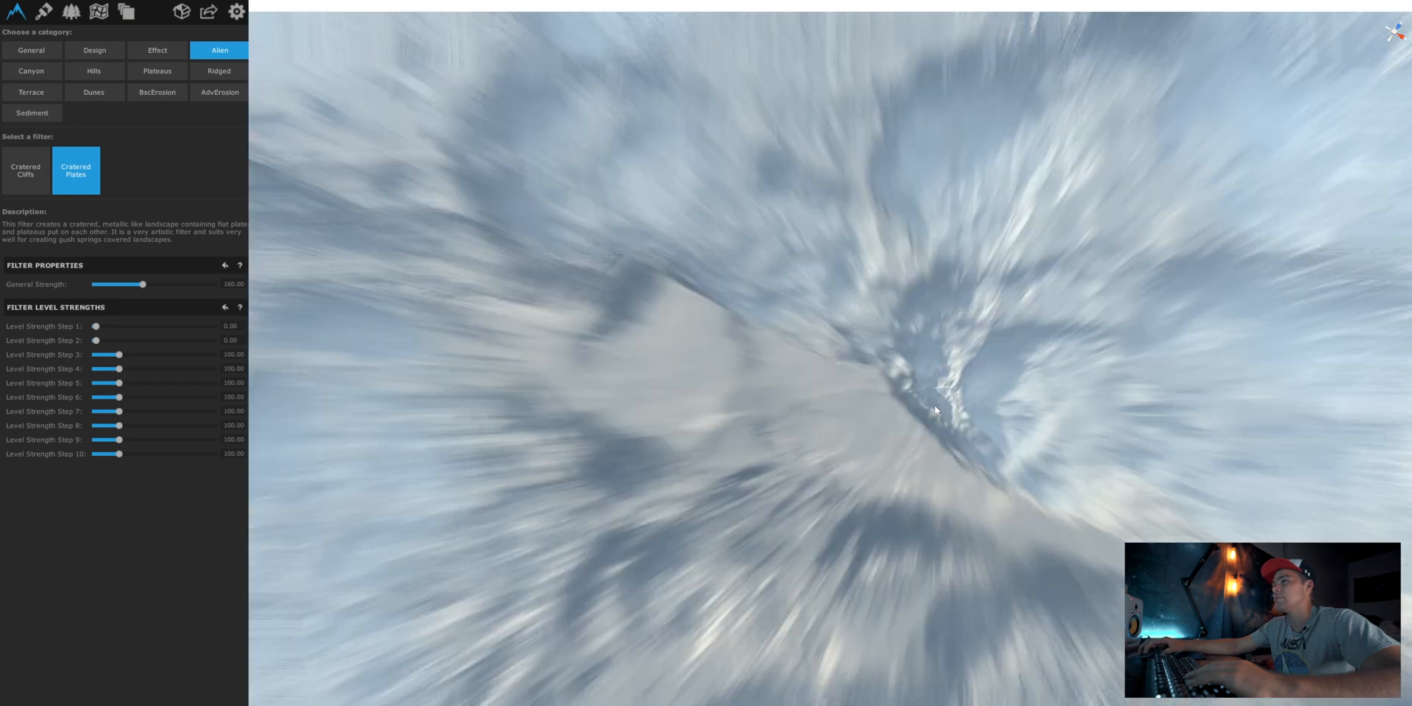
- Switch the second filter to the basic erosion filter Erosion Deep and reduce its General Strength to 0.00
{"action": "left_click", "coordinate": [157, 91]}
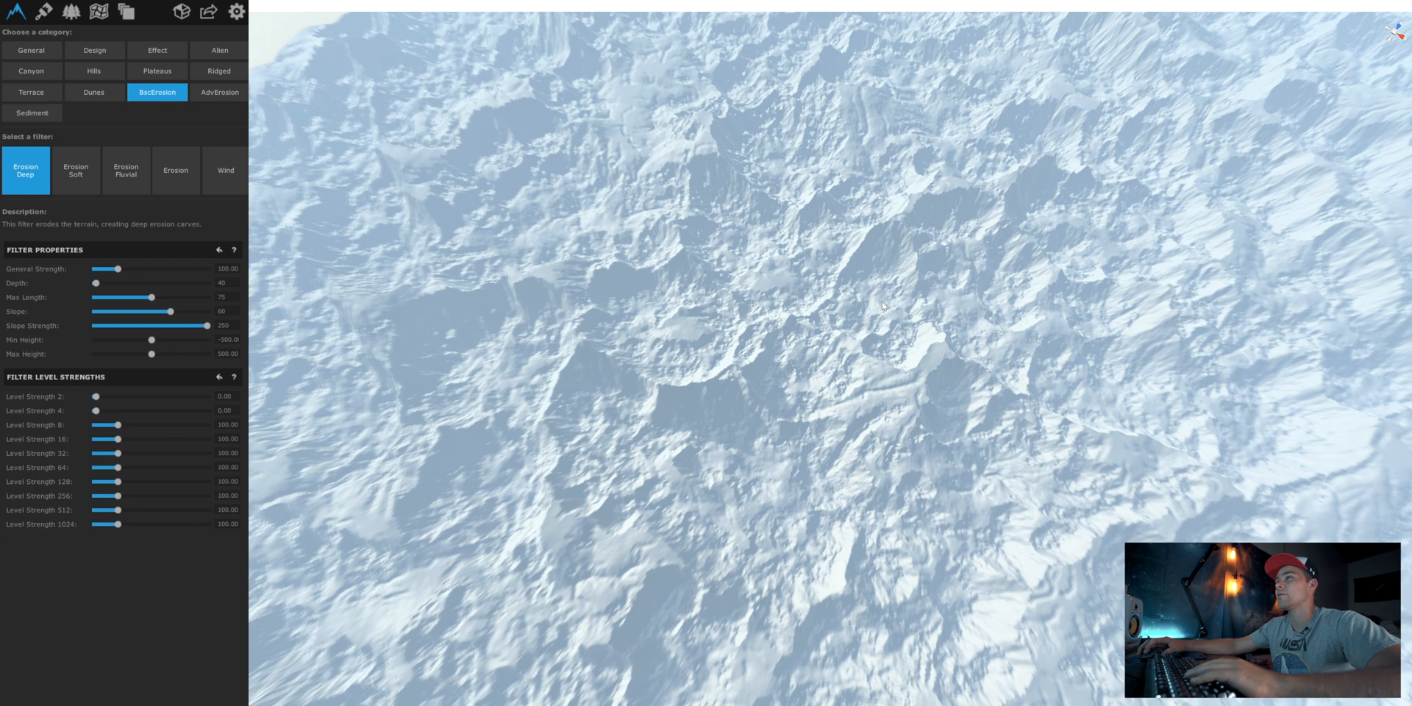
{"action": "scroll", "coordinate": [1188, 317], "scroll_direction": "up", "scroll_amount": 5}
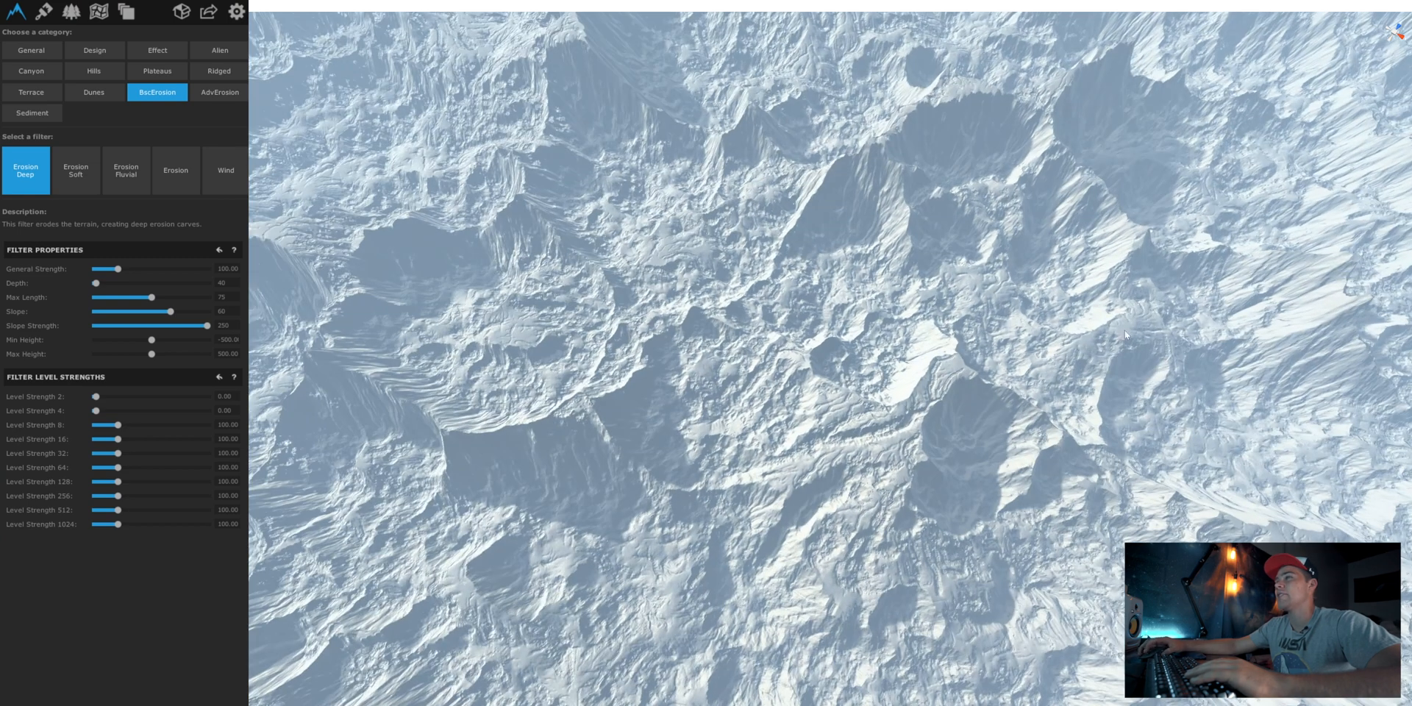
{"action": "scroll", "coordinate": [921, 357], "scroll_direction": "up", "scroll_amount": 2}
{"action": "left_click_drag", "start_coordinate": [94, 268], "coordinate": [88, 268]}
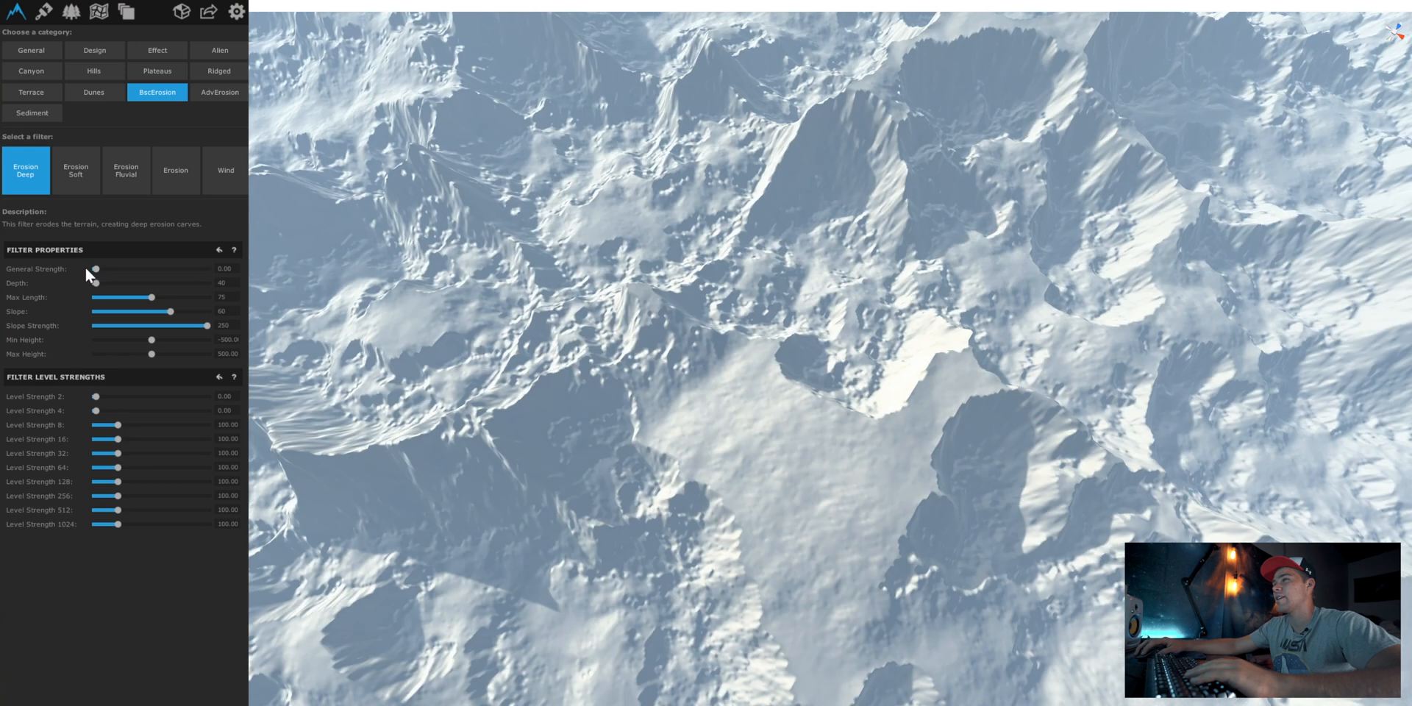
- Adjust Erosion Deep level strengths: about 50 for level 2, 63 for 4, 47 for 8, 103 for 16, 224 for 64 and 359 for 1024
{"action": "left_click_drag", "start_coordinate": [94, 424], "coordinate": [108, 398]}
{"action": "left_click", "coordinate": [107, 425]}
{"action": "left_click", "coordinate": [119, 439]}
{"action": "left_click", "coordinate": [119, 523]}
{"action": "left_click_drag", "start_coordinate": [156, 523], "coordinate": [145, 468]}
- Raise the Erosion Deep General Strength to about 62 and inspect the eroded terrain
{"action": "scroll", "coordinate": [832, 535], "scroll_direction": "up", "scroll_amount": 2}
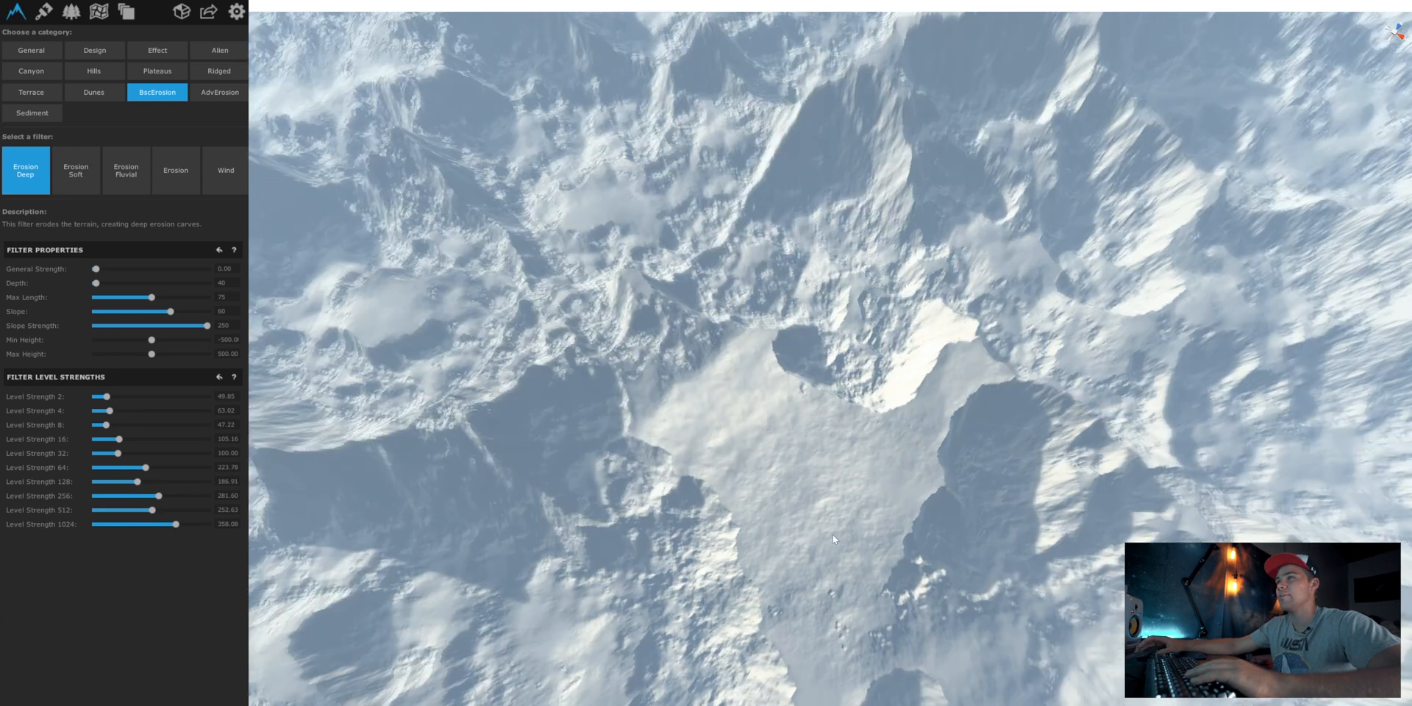
{"action": "scroll", "coordinate": [895, 478], "scroll_direction": "up", "scroll_amount": 3}
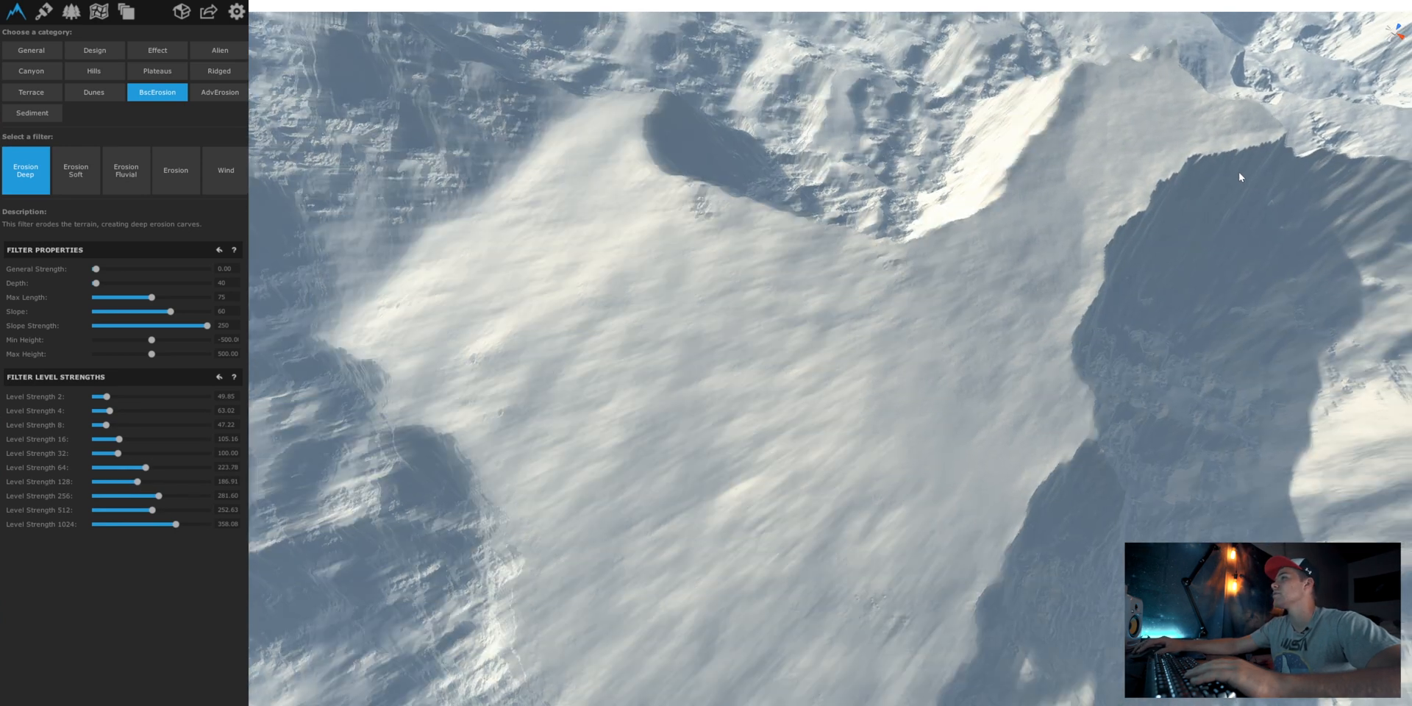
{"action": "middle_click_drag", "start_coordinate": [1238, 172], "coordinate": [963, 30]}
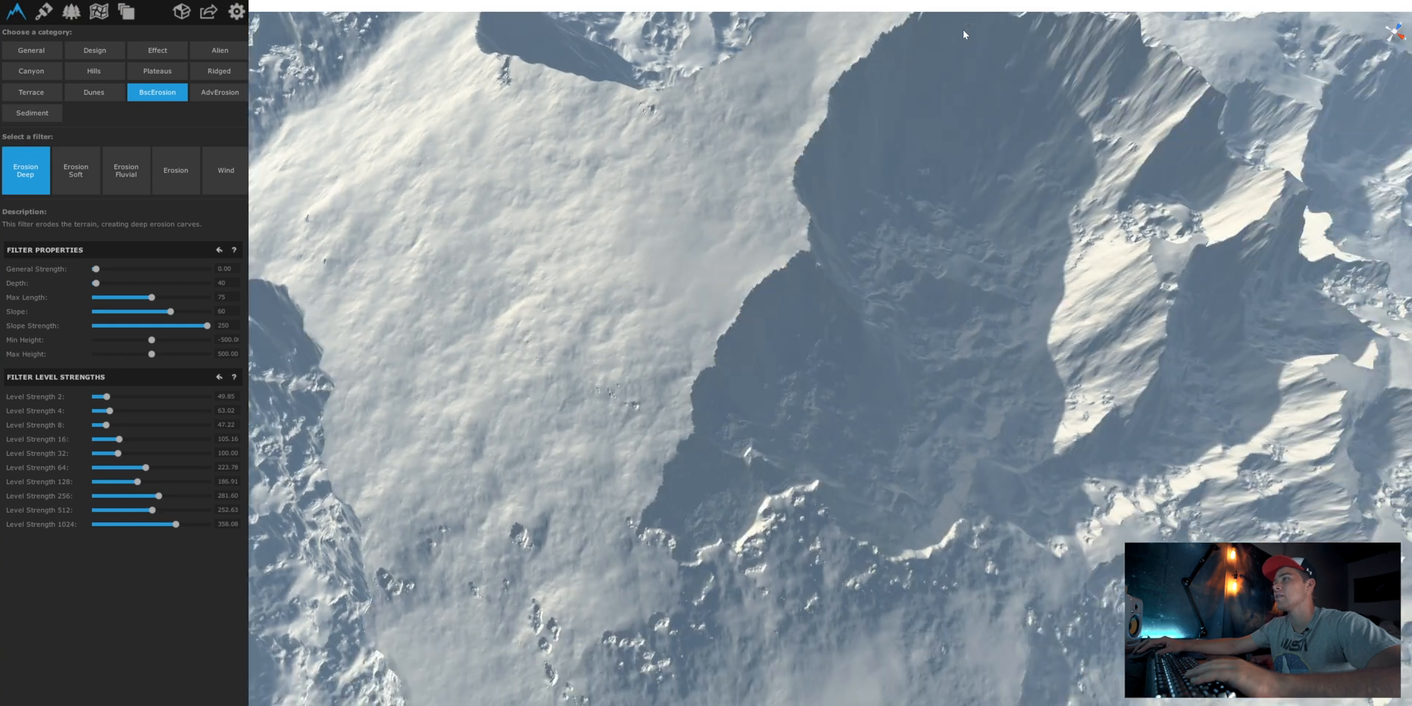
{"action": "scroll", "coordinate": [758, 333], "scroll_direction": "up", "scroll_amount": 2}
{"action": "scroll", "coordinate": [715, 356], "scroll_direction": "up", "scroll_amount": 1}
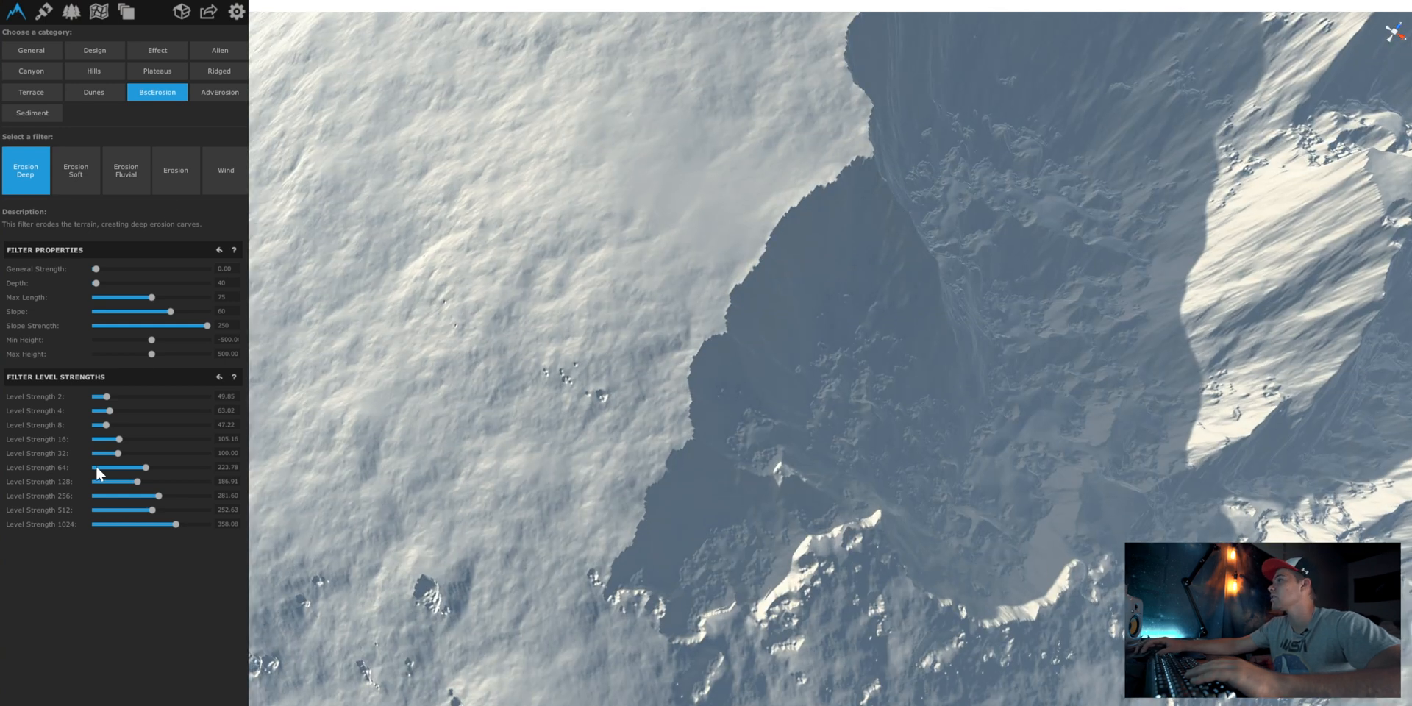
{"action": "left_click_drag", "start_coordinate": [97, 269], "coordinate": [110, 269]}
{"action": "scroll", "coordinate": [616, 455], "scroll_direction": "down", "scroll_amount": 5}
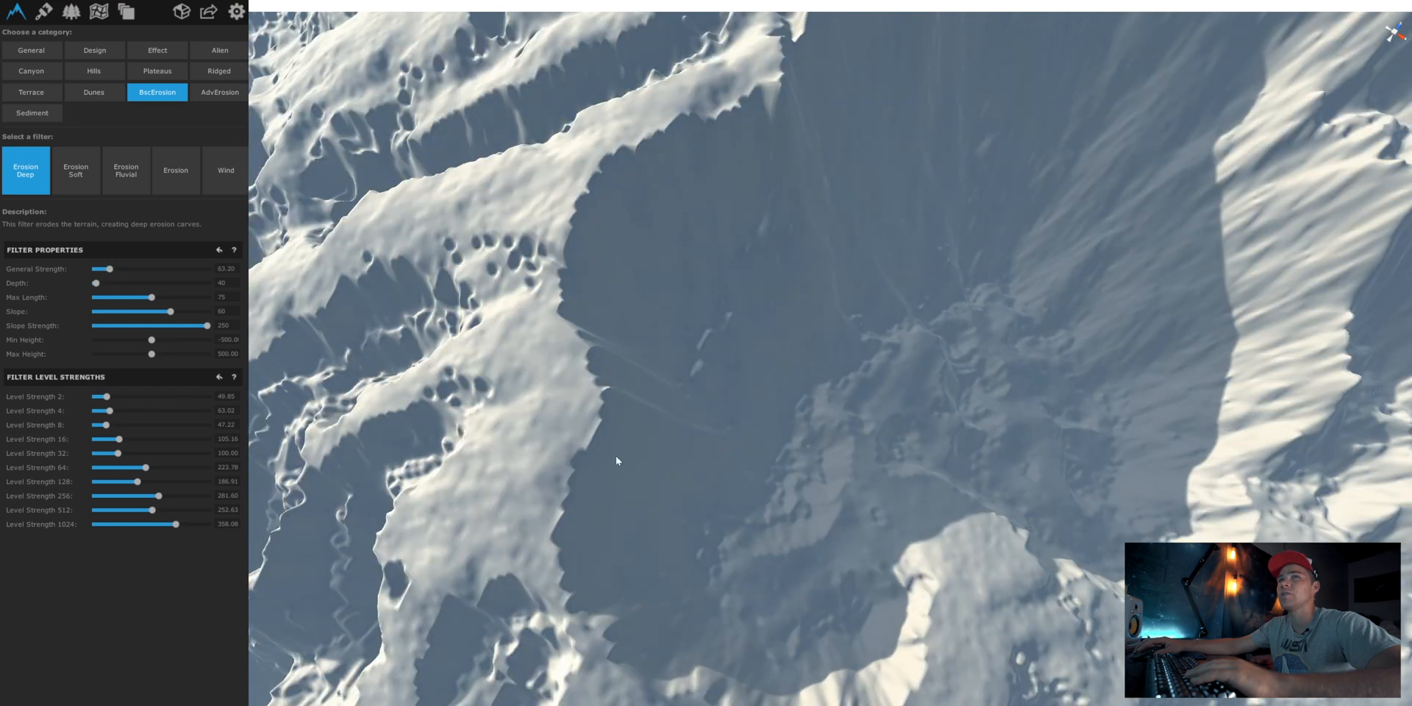
{"action": "right_click_drag", "start_coordinate": [616, 456], "coordinate": [692, 434]}
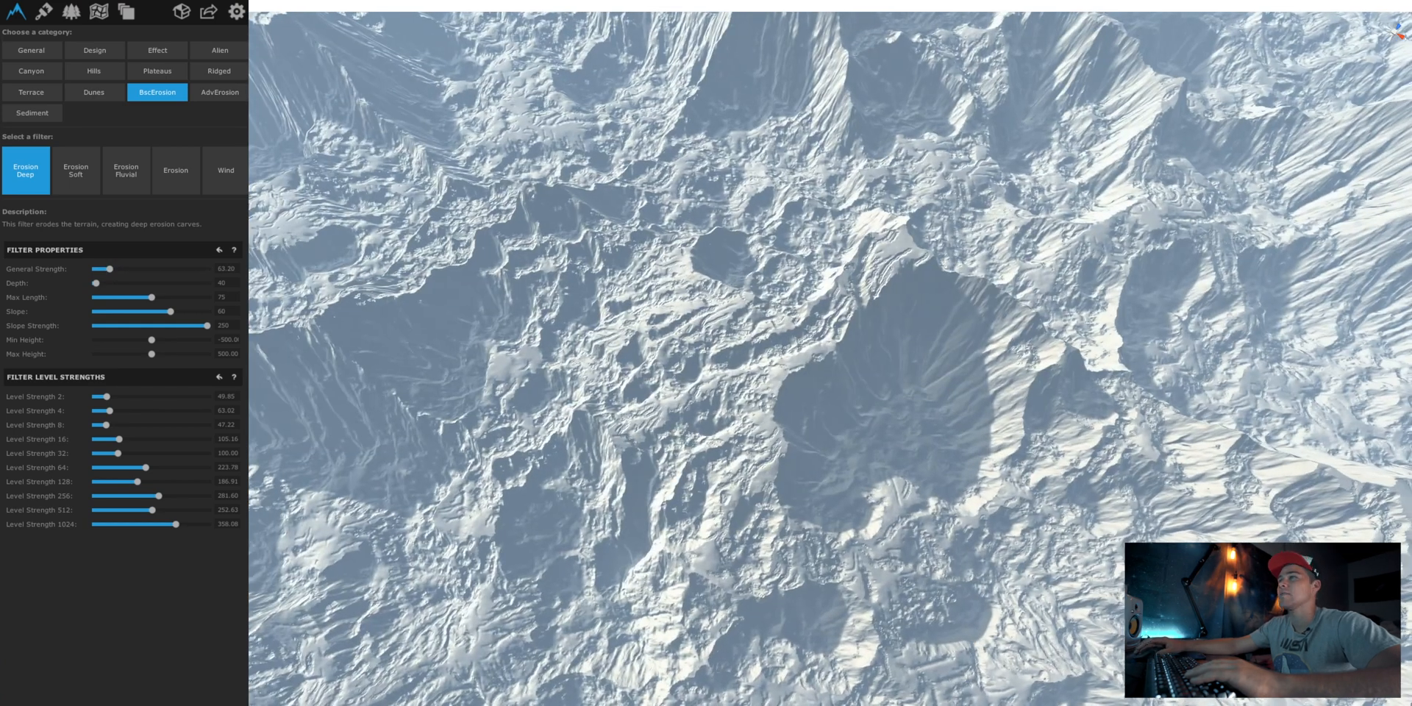
- Lower the Erosion Deep level strengths from 4 through 1024 to between 0 and about 31, with level 16 at 0.00
{"action": "left_click_drag", "start_coordinate": [96, 469], "coordinate": [103, 468]}
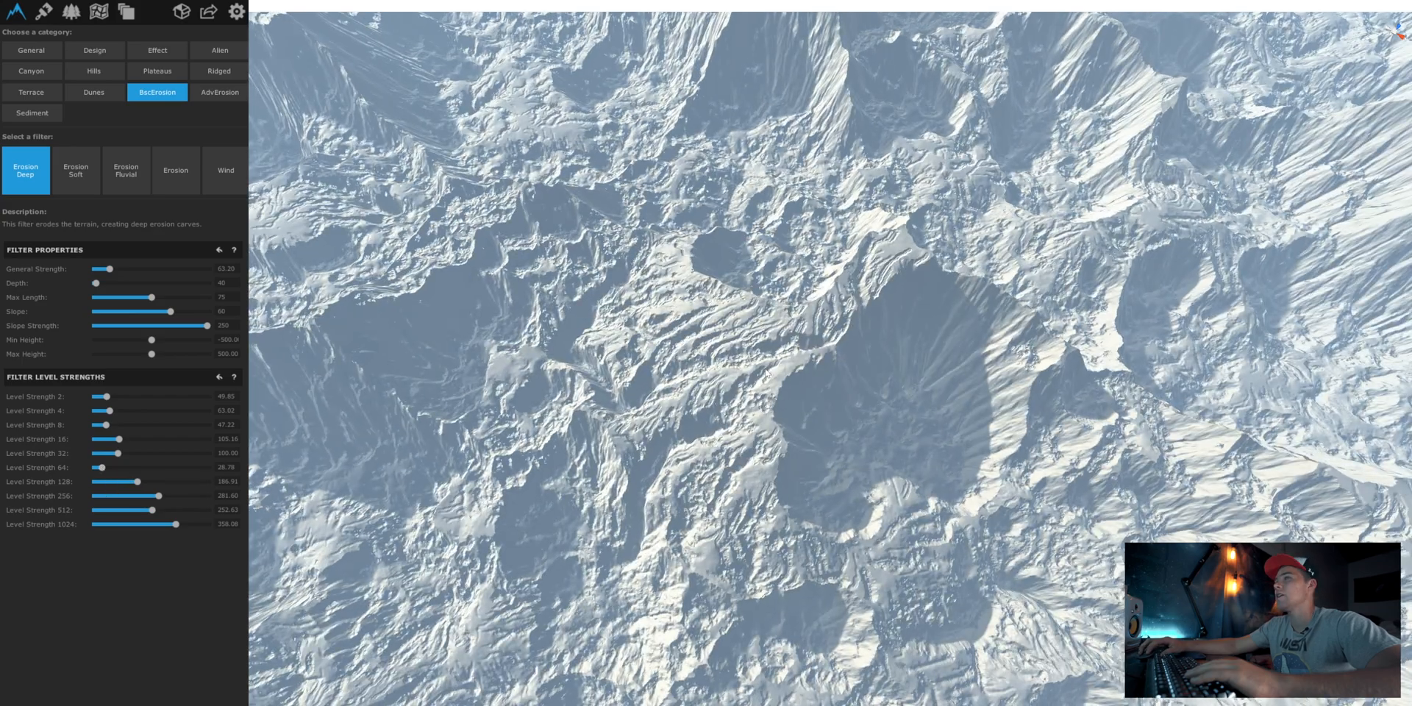
{"action": "left_click", "coordinate": [102, 481]}
{"action": "left_click", "coordinate": [97, 453]}
{"action": "left_click", "coordinate": [111, 496]}
{"action": "left_click", "coordinate": [108, 510]}
{"action": "left_click", "coordinate": [103, 411]}
{"action": "left_click", "coordinate": [95, 438]}
{"action": "left_click", "coordinate": [104, 509]}
{"action": "left_click_drag", "start_coordinate": [135, 525], "coordinate": [103, 524]}
- Set the Erosion Deep General Strength to about 45, Depth to 90 and Level Strength 2 to about 440
{"action": "left_click_drag", "start_coordinate": [110, 269], "coordinate": [105, 269]}
{"action": "left_click_drag", "start_coordinate": [95, 283], "coordinate": [145, 284]}
{"action": "left_click_drag", "start_coordinate": [104, 511], "coordinate": [102, 510]}
{"action": "left_click_drag", "start_coordinate": [102, 524], "coordinate": [101, 525]}
{"action": "left_click_drag", "start_coordinate": [97, 397], "coordinate": [194, 397]}
{"action": "scroll", "coordinate": [707, 372], "scroll_direction": "down", "scroll_amount": 10}
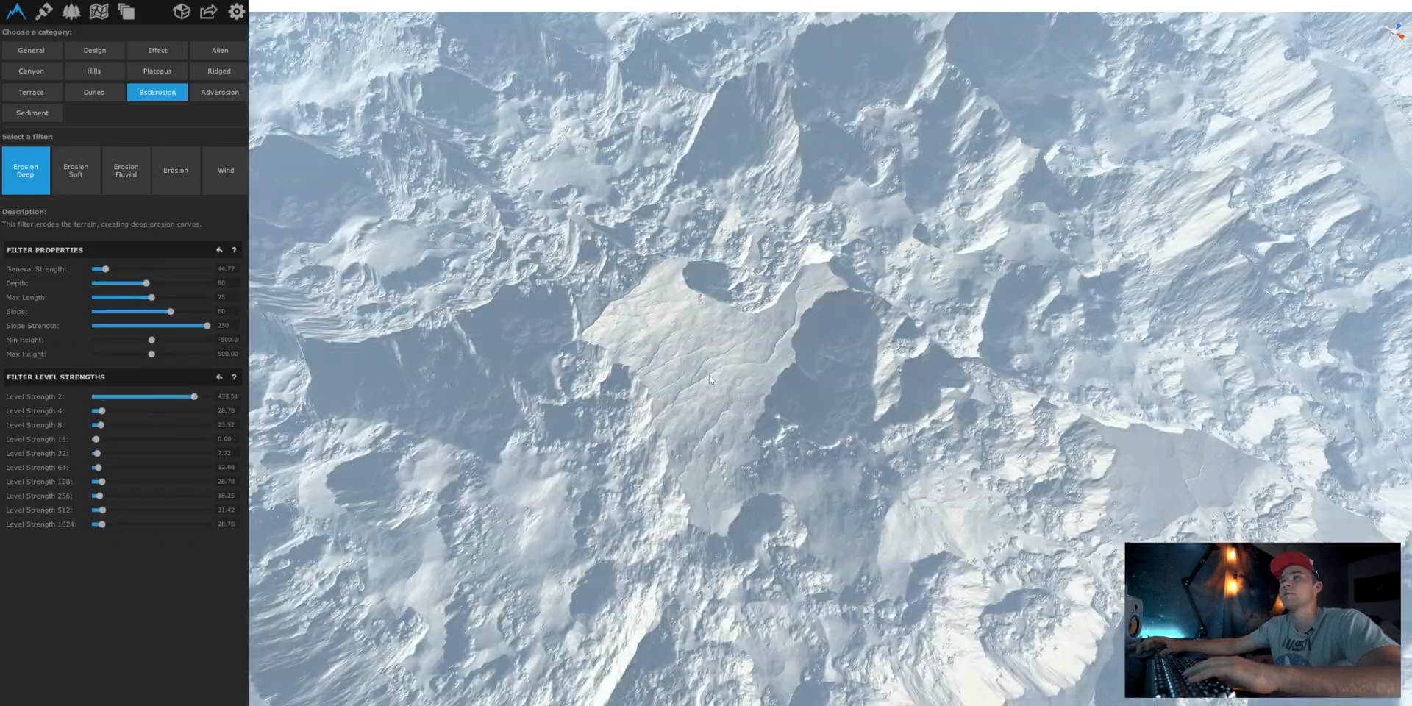
- Set the Erosion Deep Slope to 34 and Slope Strength to 186
{"action": "scroll", "coordinate": [713, 374], "scroll_direction": "up", "scroll_amount": 10}
{"action": "scroll", "coordinate": [638, 401], "scroll_direction": "up", "scroll_amount": 5}
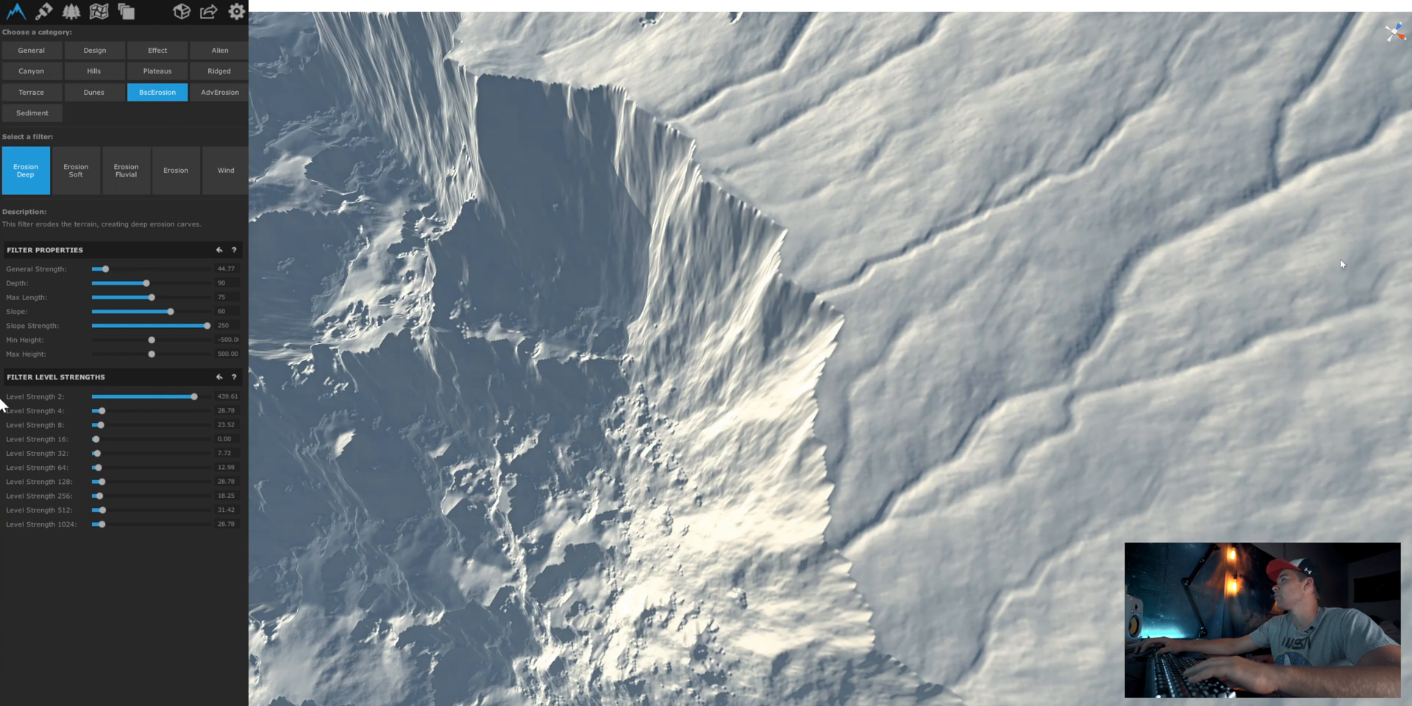
{"action": "scroll", "coordinate": [1338, 371], "scroll_direction": "down", "scroll_amount": 8}
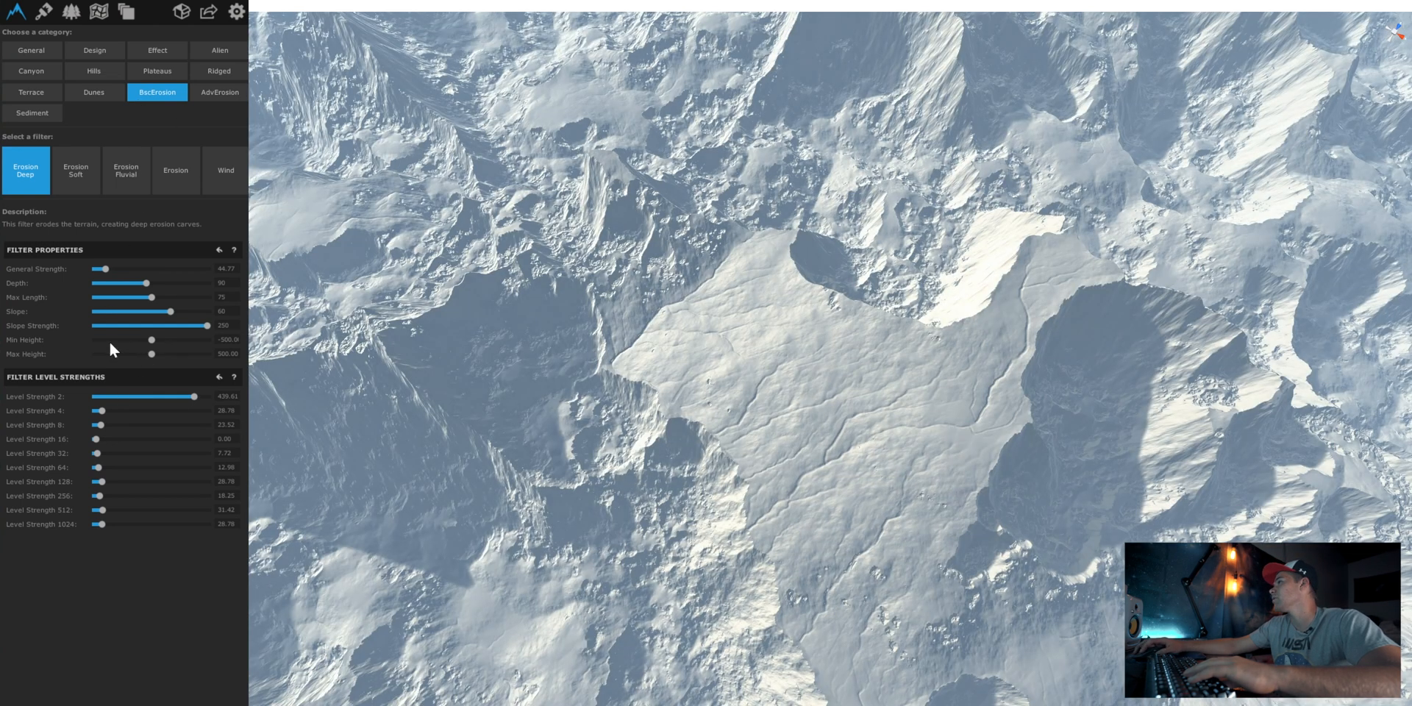
{"action": "left_click_drag", "start_coordinate": [207, 325], "coordinate": [138, 313]}
{"action": "scroll", "coordinate": [1048, 452], "scroll_direction": "up", "scroll_amount": 4}
{"action": "scroll", "coordinate": [1109, 476], "scroll_direction": "down", "scroll_amount": 5}
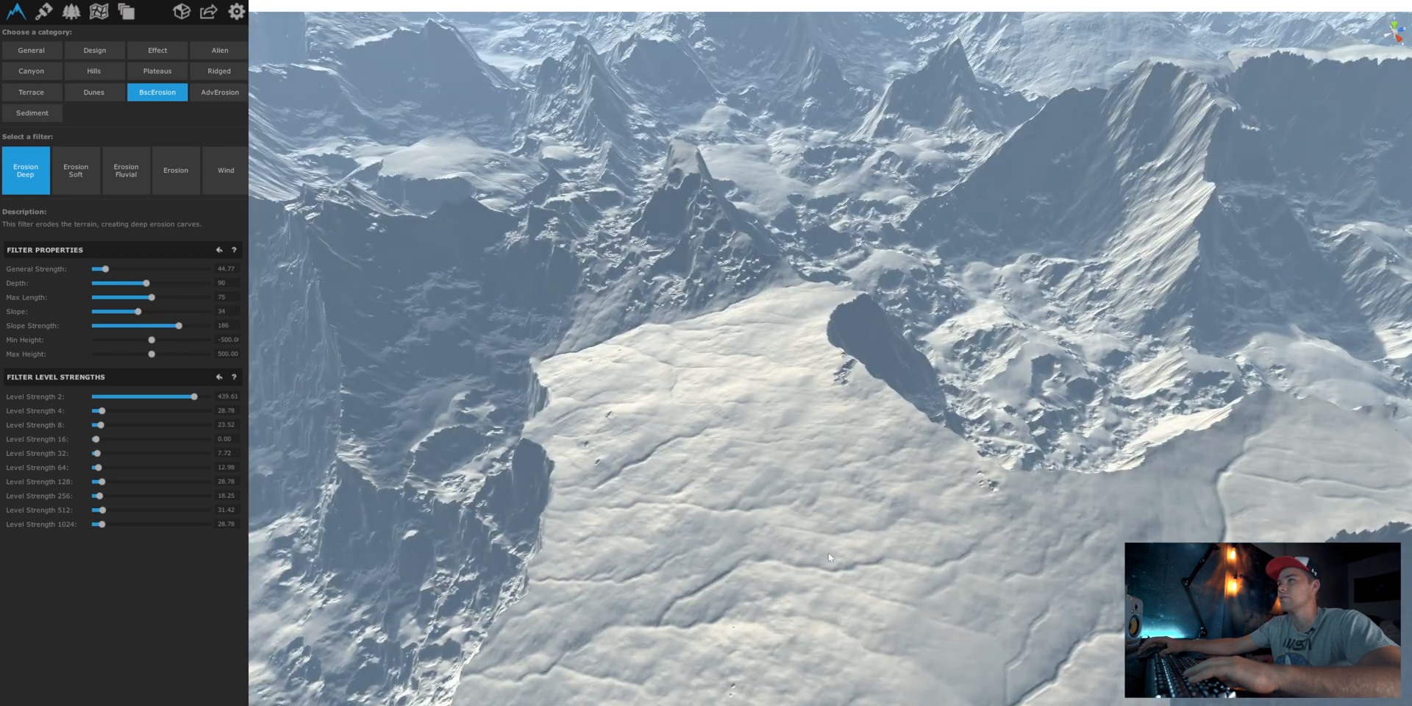
- Examine the eroded plateau and its surrounding cliffs from low and overhead viewpoints
{"action": "left_click_drag", "start_coordinate": [828, 552], "coordinate": [788, 469], "text": "alt"}
{"action": "scroll", "coordinate": [787, 469], "scroll_direction": "up", "scroll_amount": 3}
{"action": "scroll", "coordinate": [787, 472], "scroll_direction": "up", "scroll_amount": 3}
{"action": "scroll", "coordinate": [903, 563], "scroll_direction": "down", "scroll_amount": 3}
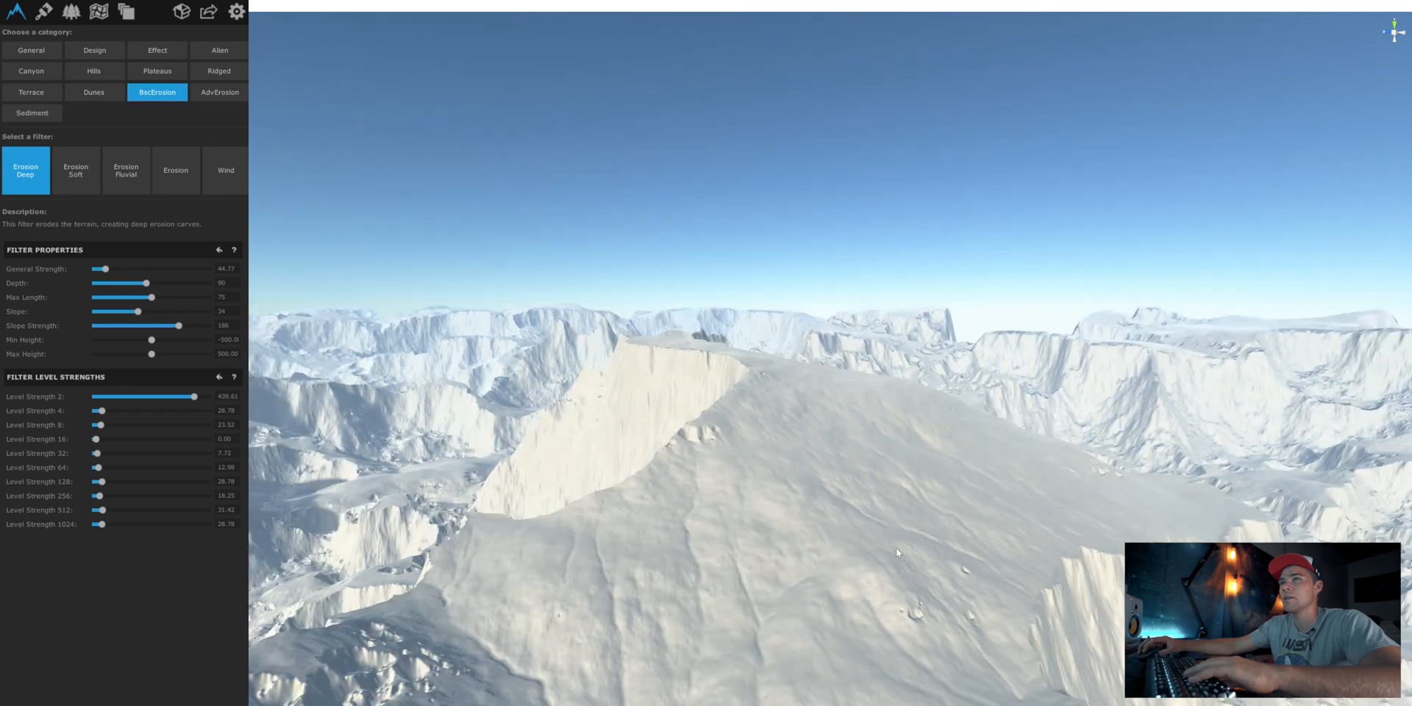
{"action": "right_click_drag", "start_coordinate": [895, 547], "coordinate": [701, 641]}
{"action": "scroll", "coordinate": [718, 557], "scroll_direction": "down", "scroll_amount": 4}
{"action": "scroll", "coordinate": [1088, 519], "scroll_direction": "down", "scroll_amount": 3}
{"action": "middle_click_drag", "start_coordinate": [1132, 465], "coordinate": [943, 536]}
{"action": "right_click_drag", "start_coordinate": [942, 535], "coordinate": [955, 684]}
{"action": "scroll", "coordinate": [842, 527], "scroll_direction": "down", "scroll_amount": 4}
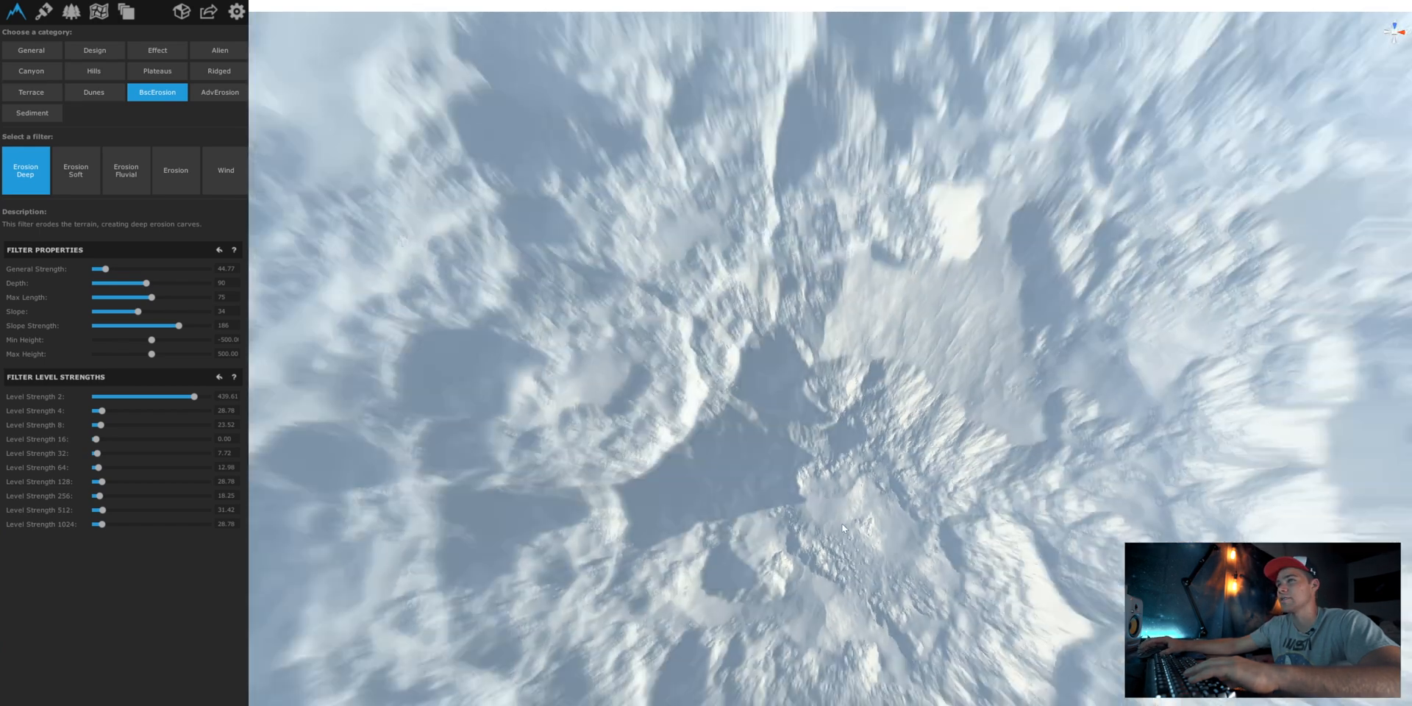
{"action": "scroll", "coordinate": [841, 523], "scroll_direction": "up", "scroll_amount": 4}
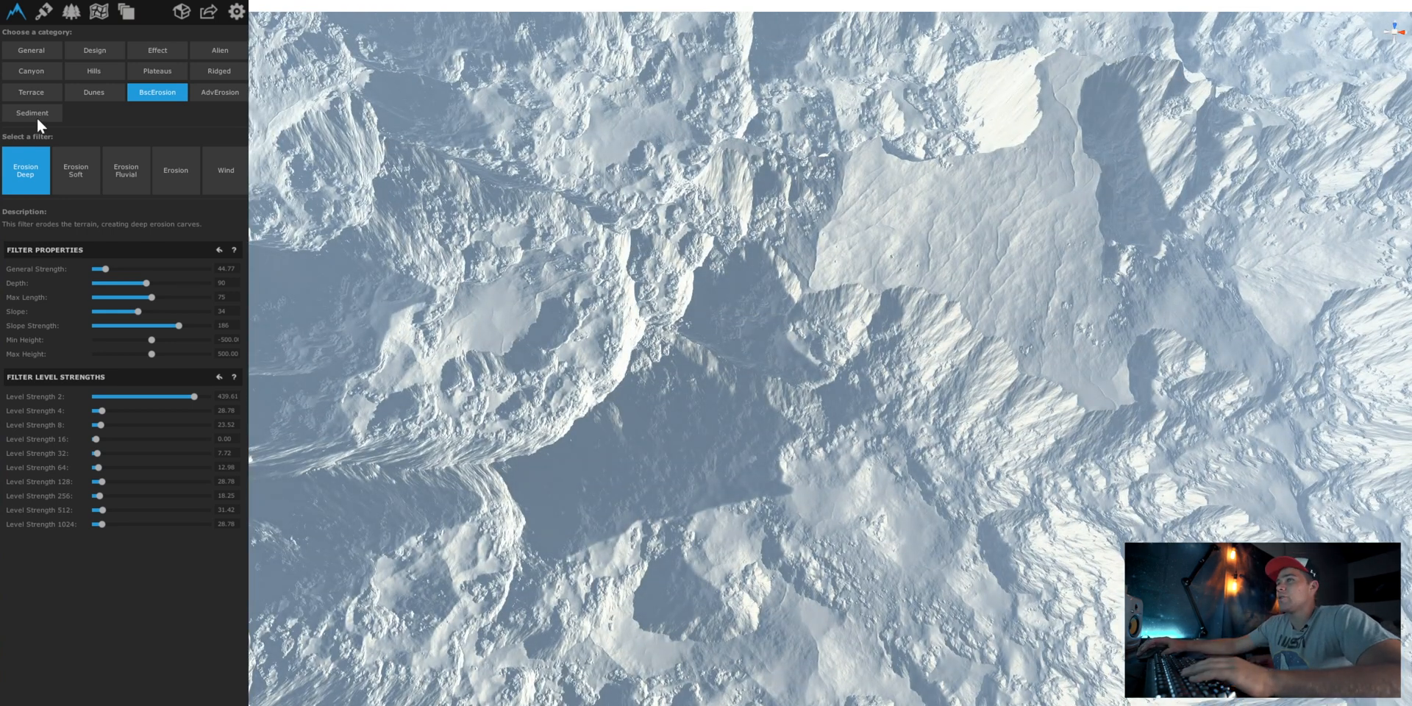
- Add a new texture layer and open the WorldCreator ground texture library for it
{"action": "left_click", "coordinate": [44, 704]}
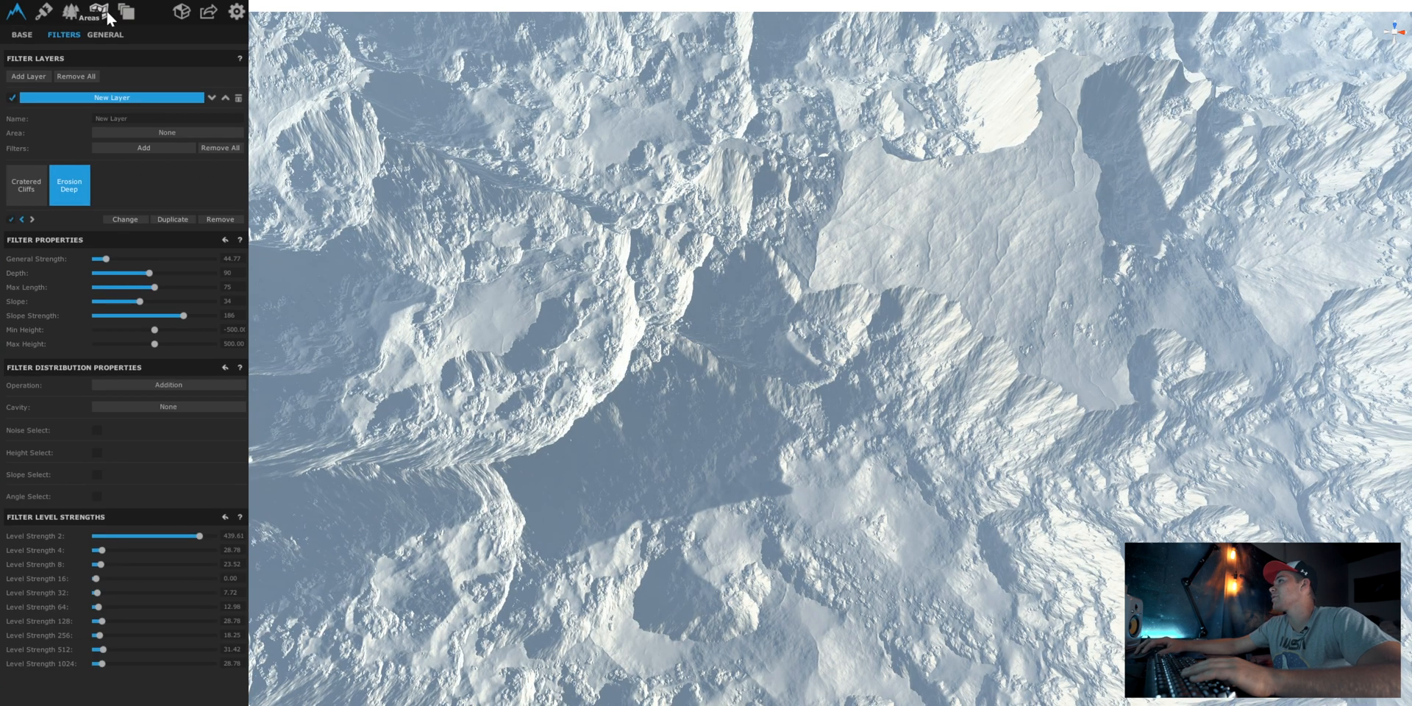
{"action": "left_click", "coordinate": [53, 15]}
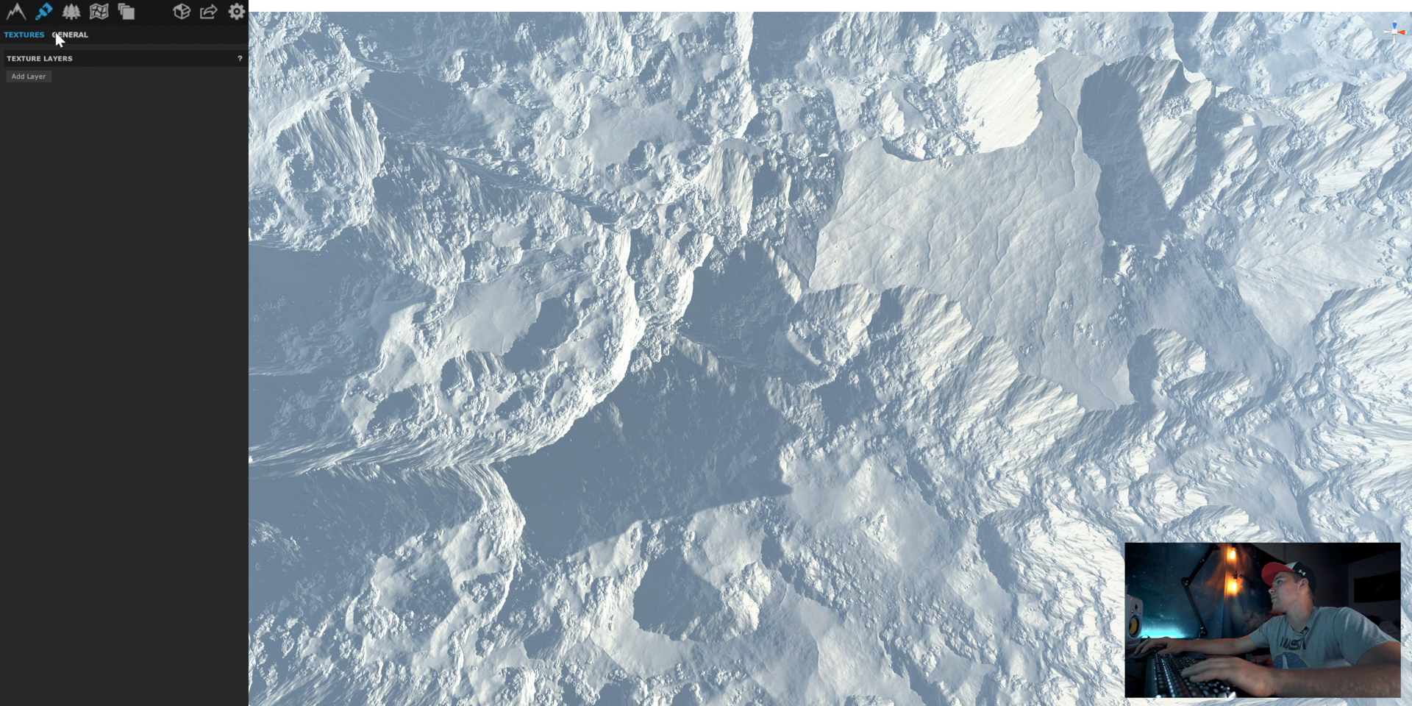
{"action": "left_click", "coordinate": [35, 75]}
{"action": "left_click", "coordinate": [144, 143]}
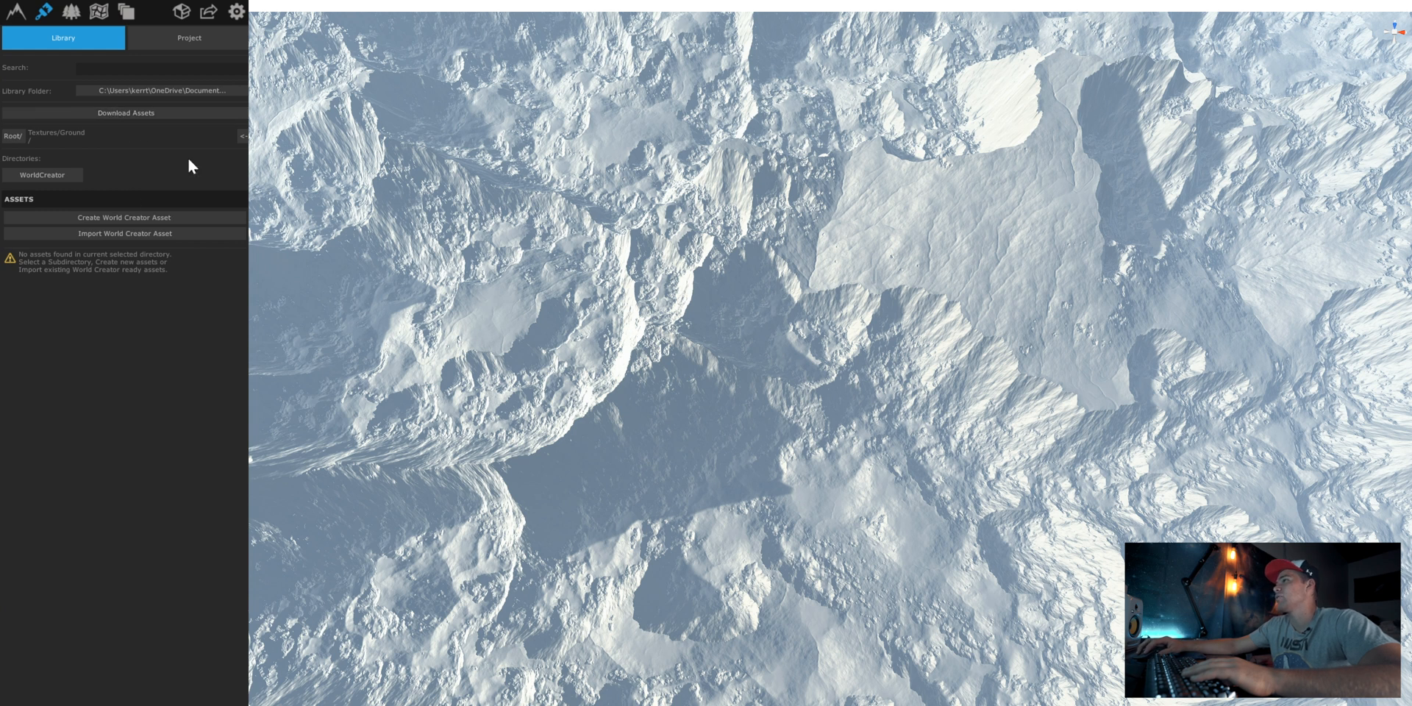
{"action": "left_click", "coordinate": [54, 173]}
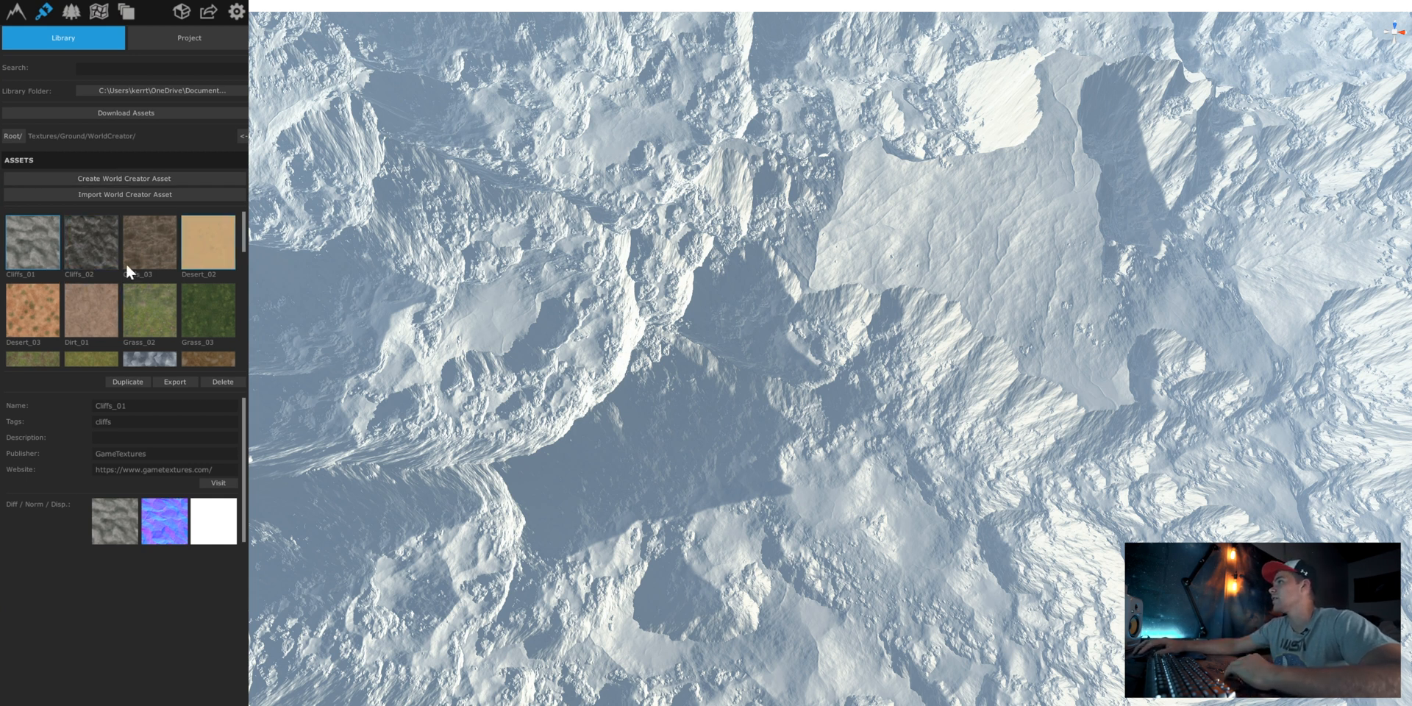
- Browse the ground textures and add Desert_02 to the new texture layer
{"action": "scroll", "coordinate": [77, 272], "scroll_direction": "down", "scroll_amount": 1}
{"action": "scroll", "coordinate": [76, 272], "scroll_direction": "down", "scroll_amount": 10}
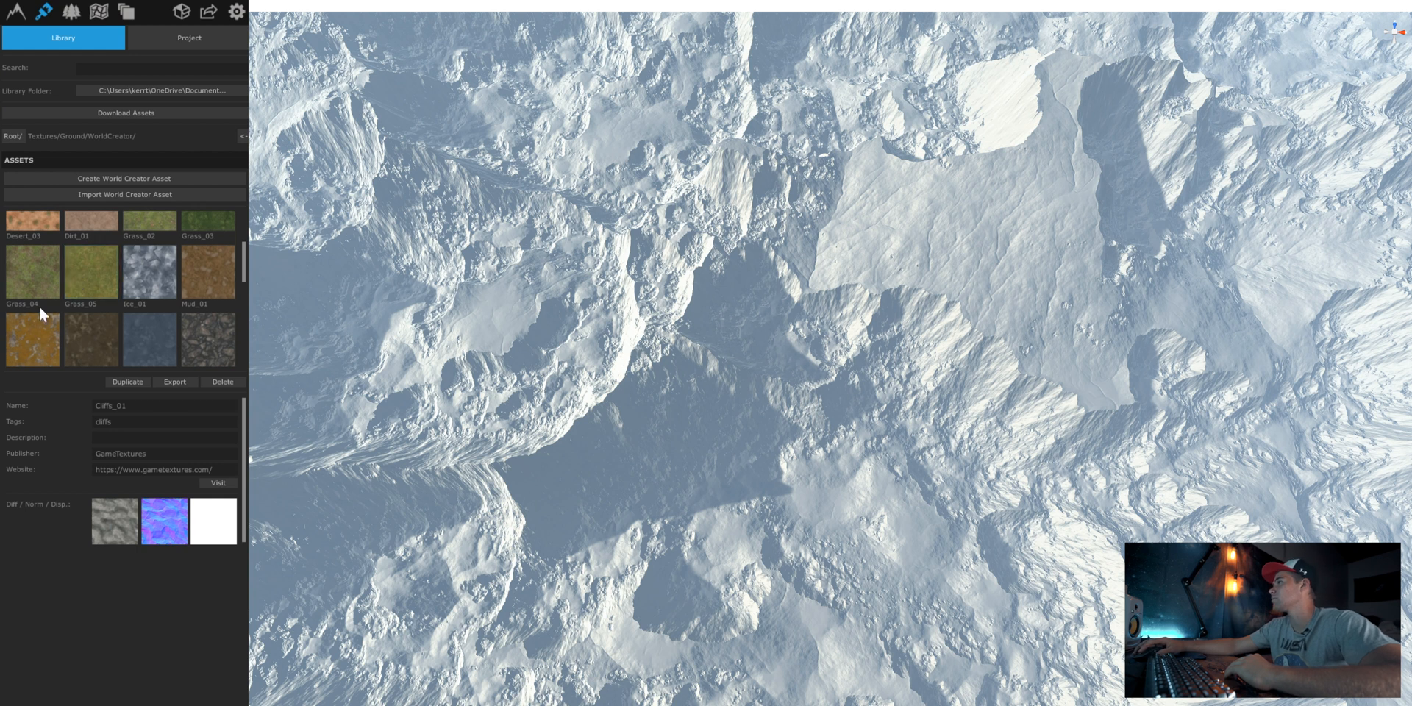
{"action": "scroll", "coordinate": [43, 313], "scroll_direction": "up", "scroll_amount": 5}
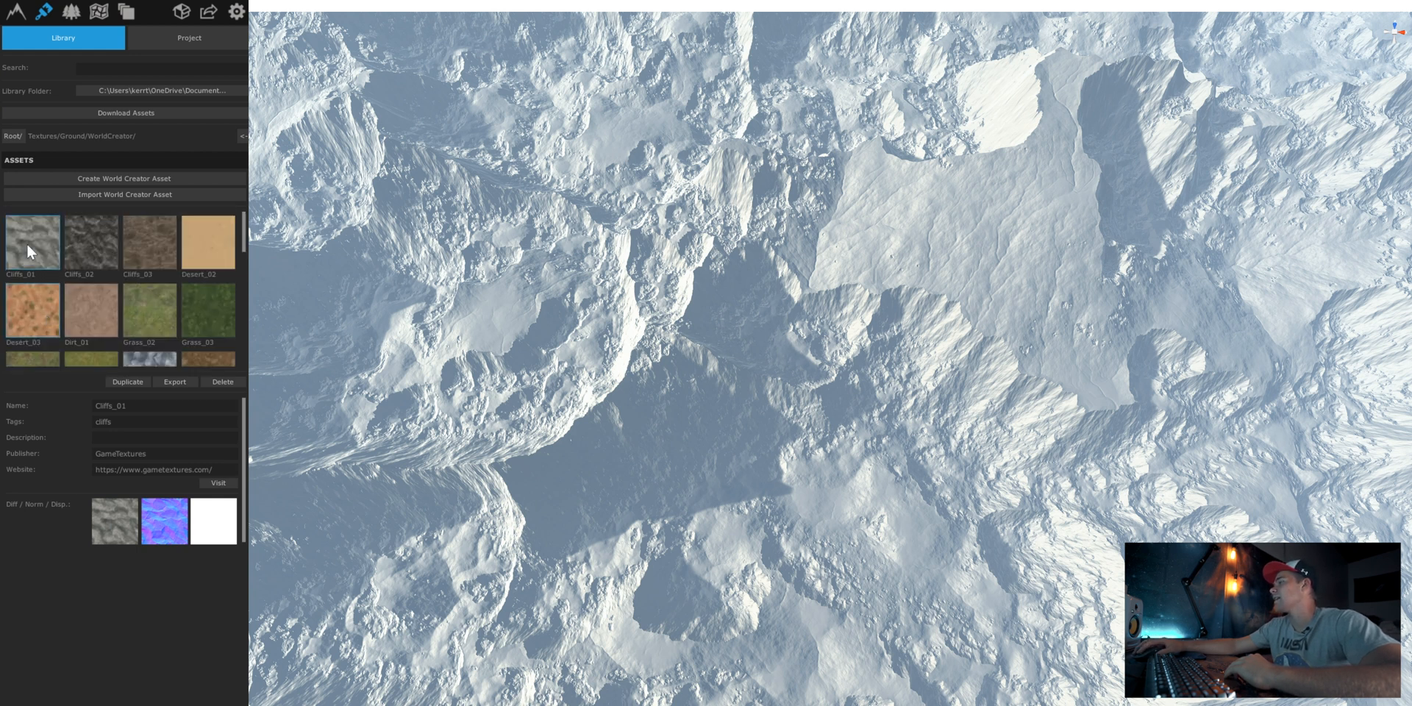
{"action": "scroll", "coordinate": [107, 268], "scroll_direction": "up", "scroll_amount": 3}
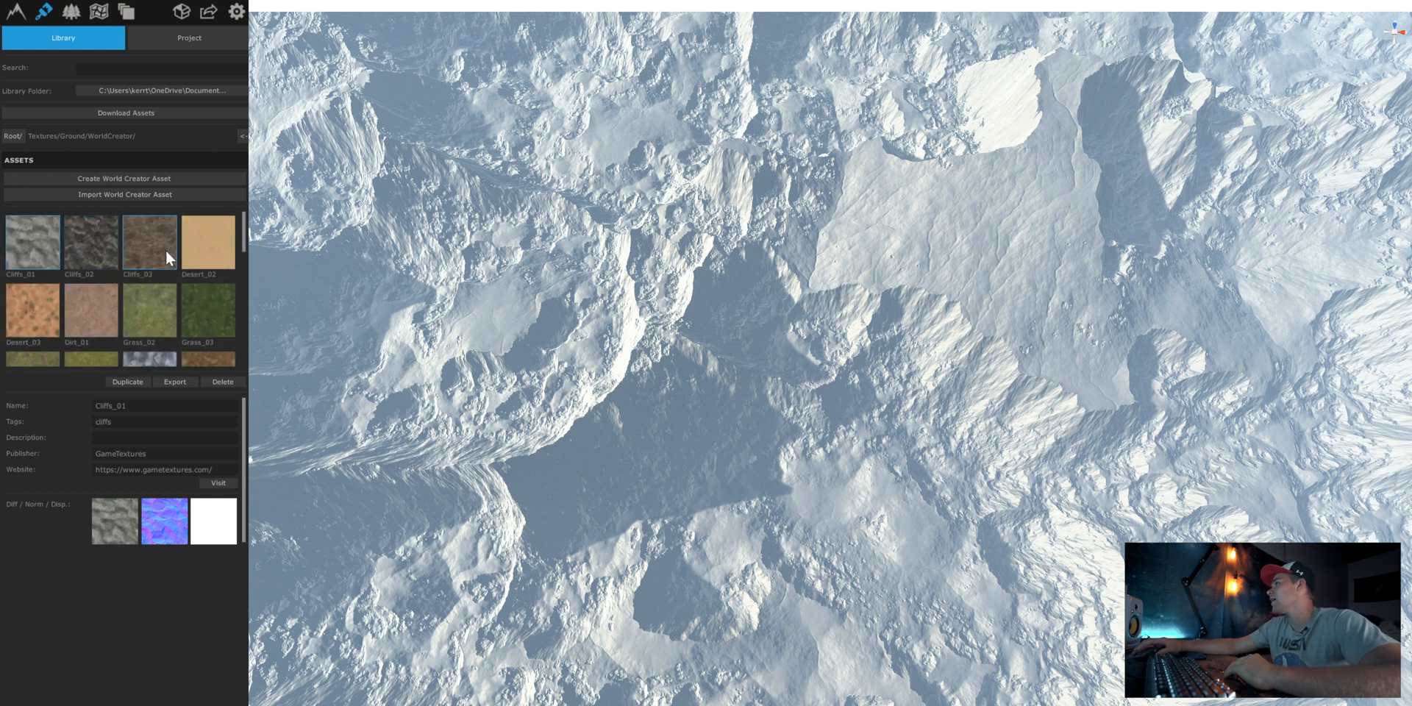
{"action": "left_click", "coordinate": [204, 249]}
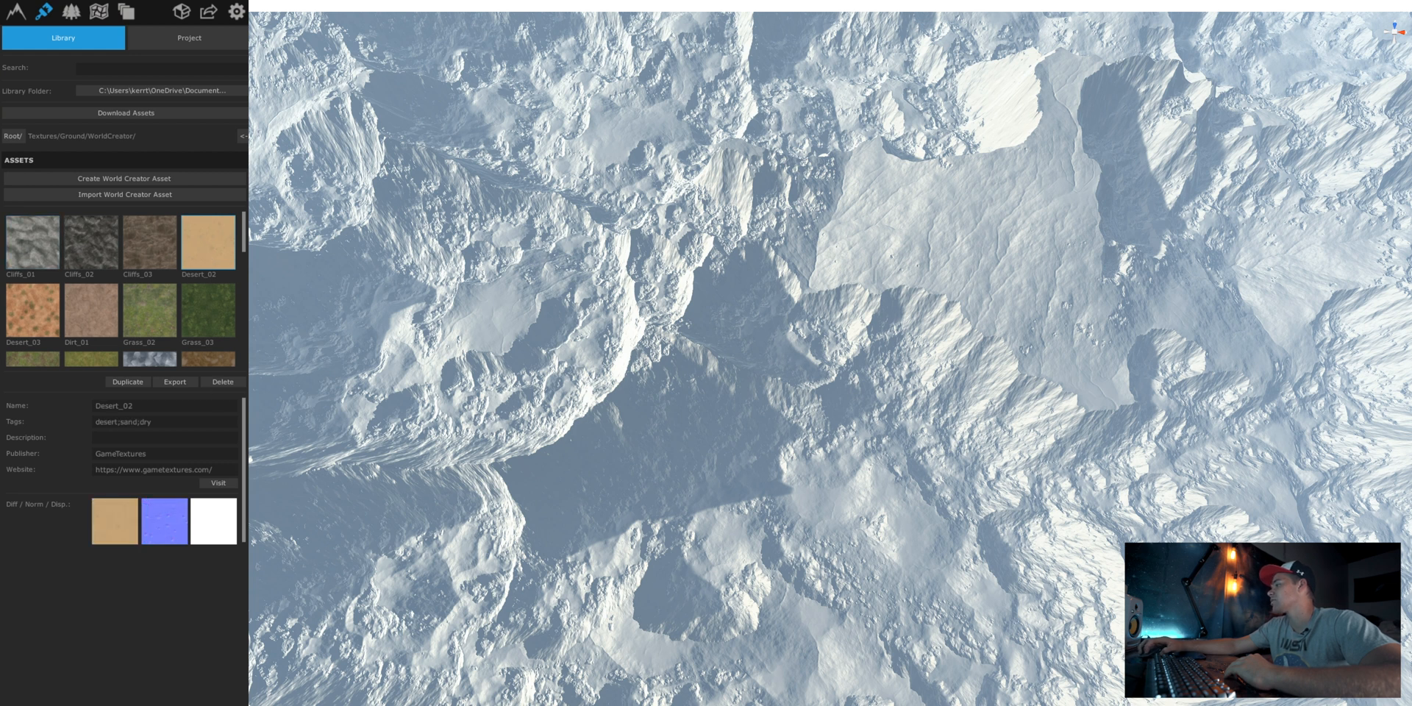
{"action": "double_click", "coordinate": [212, 250]}
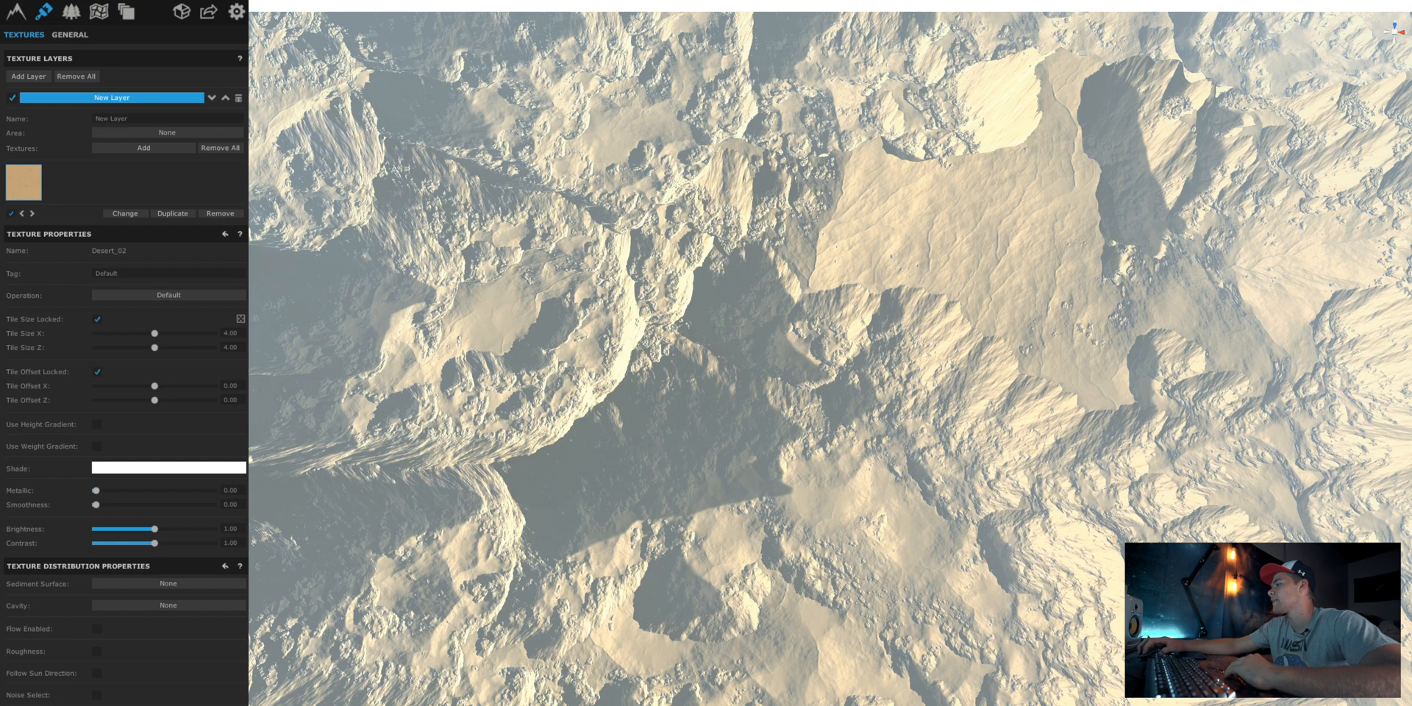
- Inspect the Desert_02 texture on the terrain from far away and close to the ground
{"action": "scroll", "coordinate": [1057, 358], "scroll_direction": "up", "scroll_amount": 5}
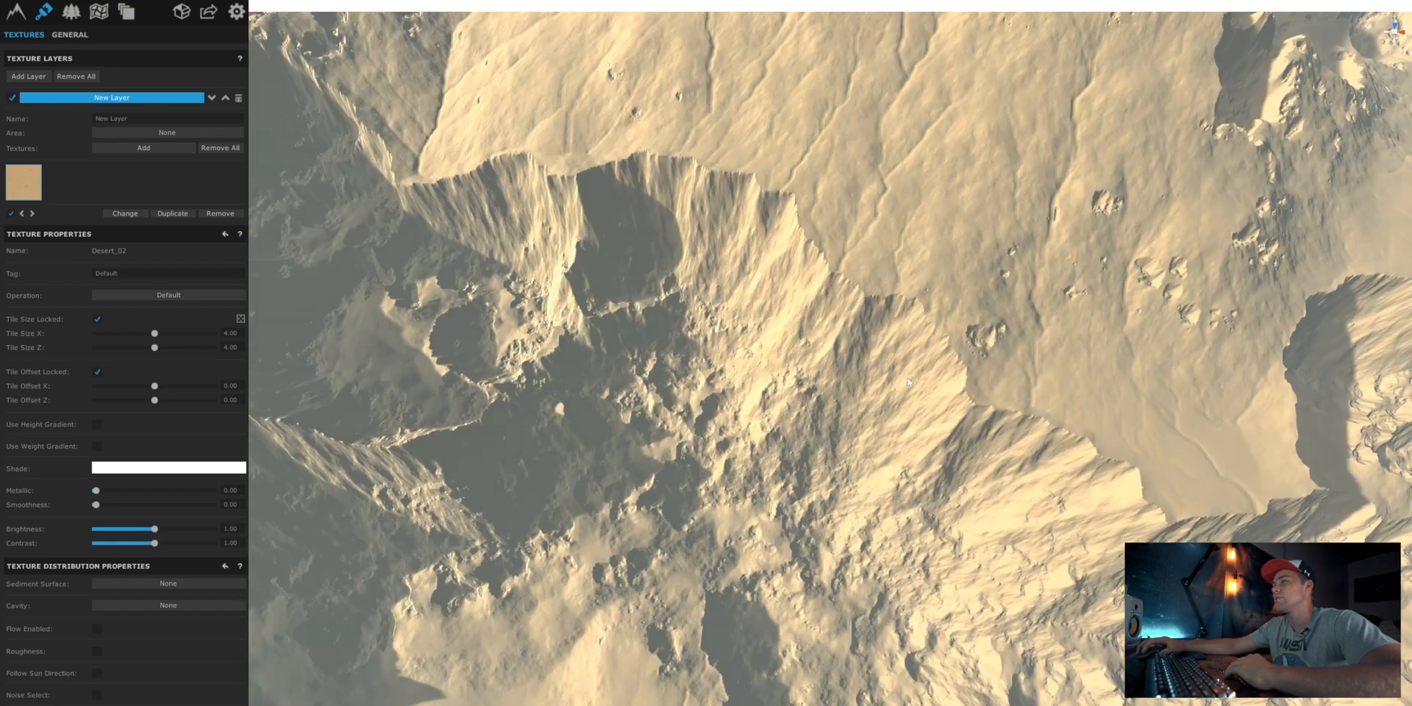
{"action": "right_click_drag", "start_coordinate": [1056, 332], "coordinate": [787, 479]}
{"action": "scroll", "coordinate": [787, 479], "scroll_direction": "down", "scroll_amount": 10}
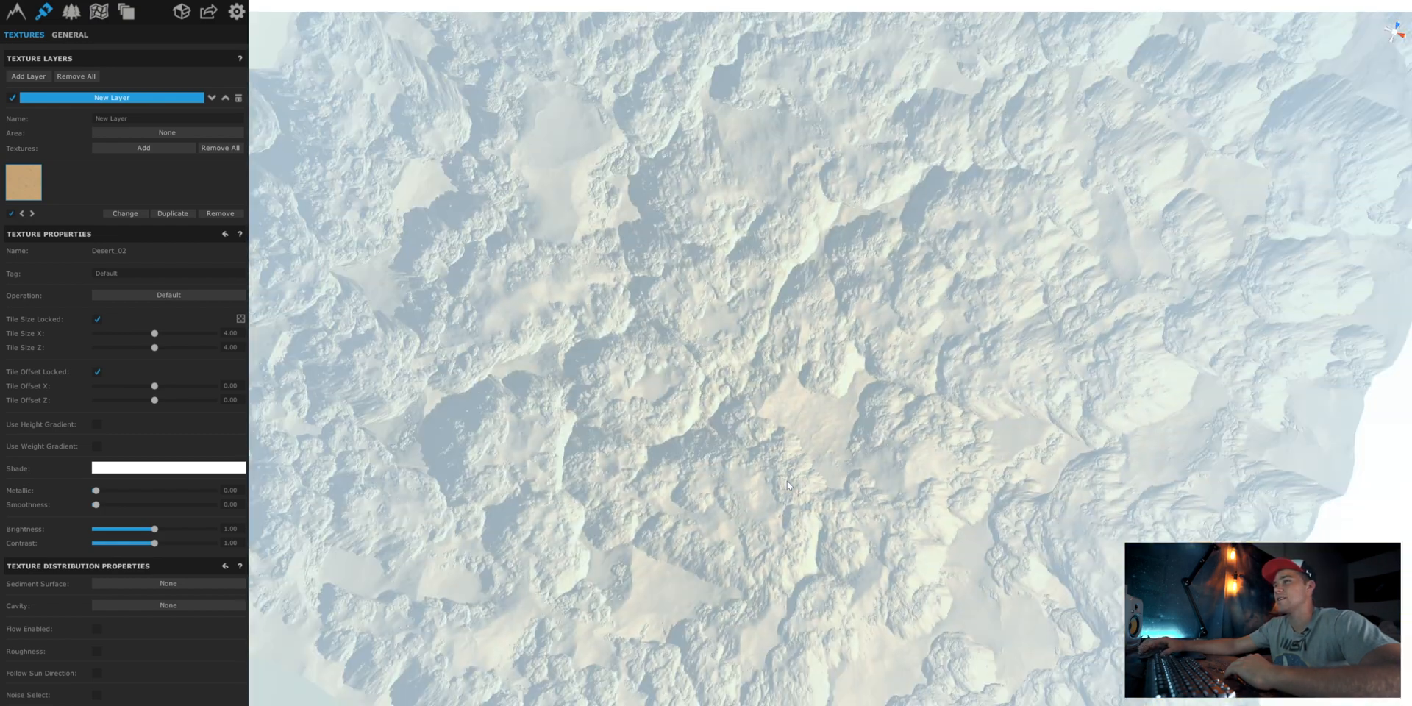
{"action": "scroll", "coordinate": [755, 493], "scroll_direction": "up", "scroll_amount": 3}
{"action": "scroll", "coordinate": [755, 493], "scroll_direction": "up", "scroll_amount": 8}
{"action": "right_click_drag", "start_coordinate": [754, 493], "coordinate": [822, 382]}
{"action": "scroll", "coordinate": [902, 284], "scroll_direction": "up", "scroll_amount": 10}
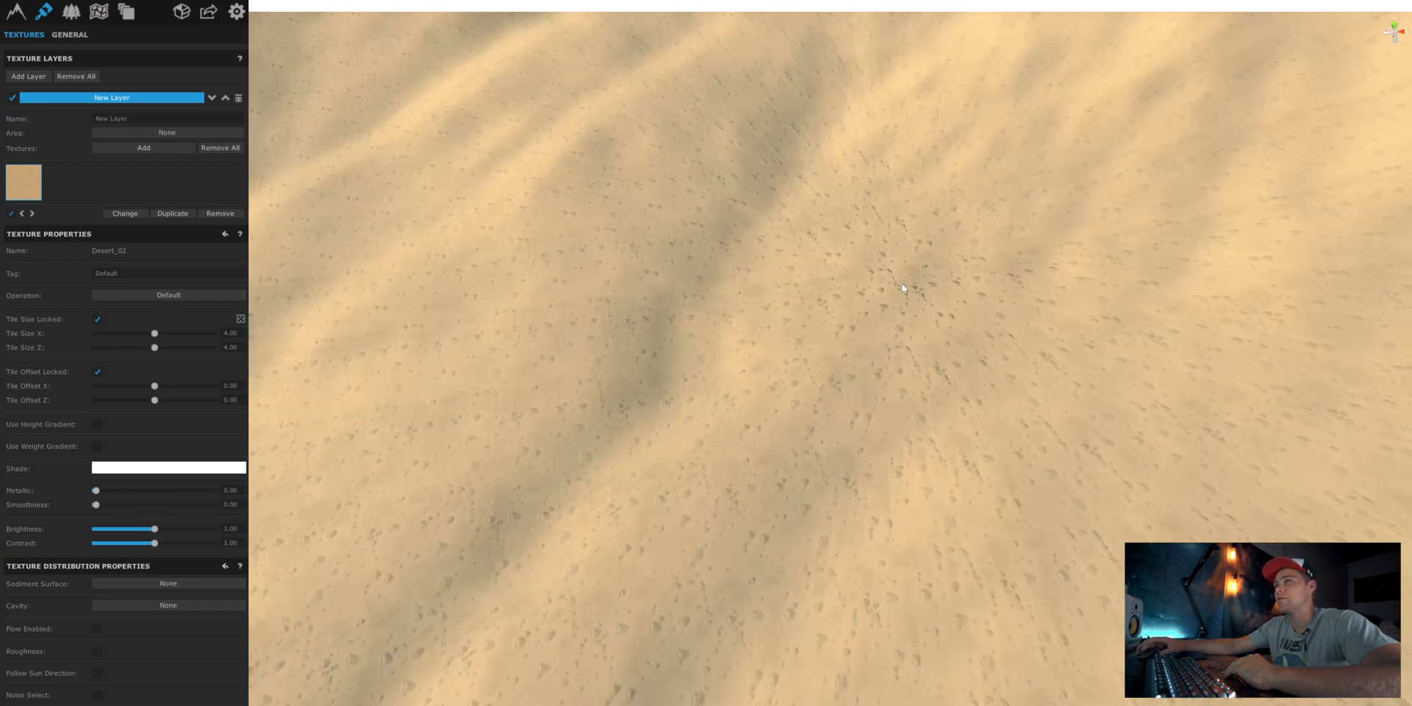
{"action": "right_click_drag", "start_coordinate": [1102, 294], "coordinate": [1023, 135]}
{"action": "scroll", "coordinate": [802, 405], "scroll_direction": "up", "scroll_amount": 4}
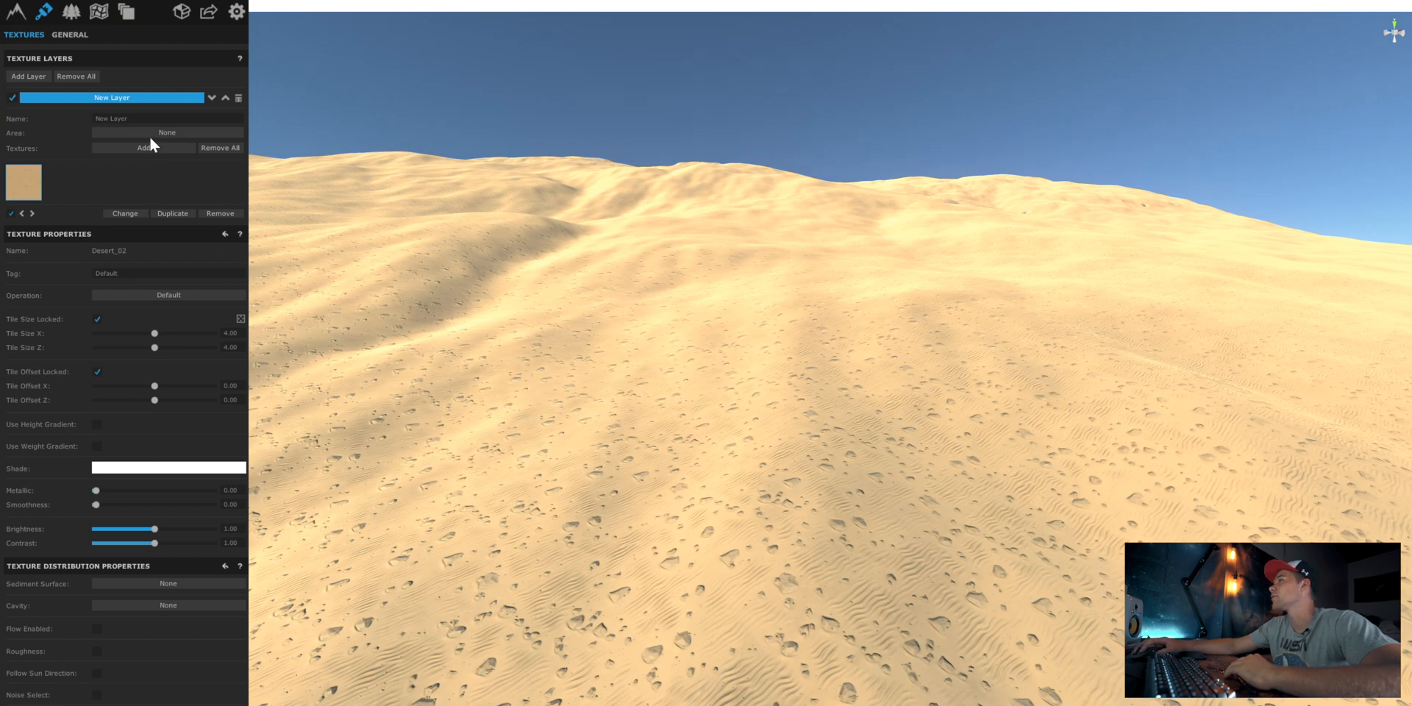
- Enable Eliminate Tiling in the general texturing properties and check the sand surface up close
{"action": "left_click", "coordinate": [69, 36]}
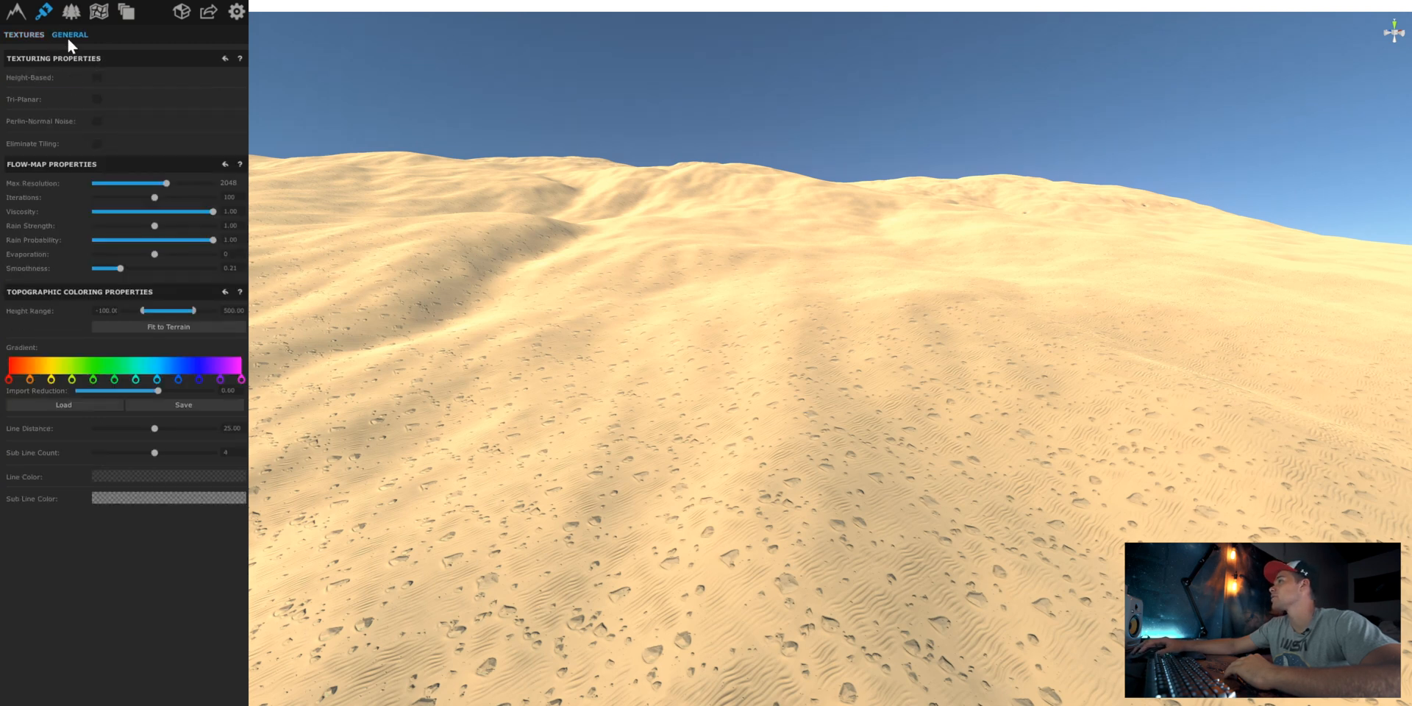
{"action": "left_click", "coordinate": [97, 144]}
{"action": "scroll", "coordinate": [941, 486], "scroll_direction": "up", "scroll_amount": 6}
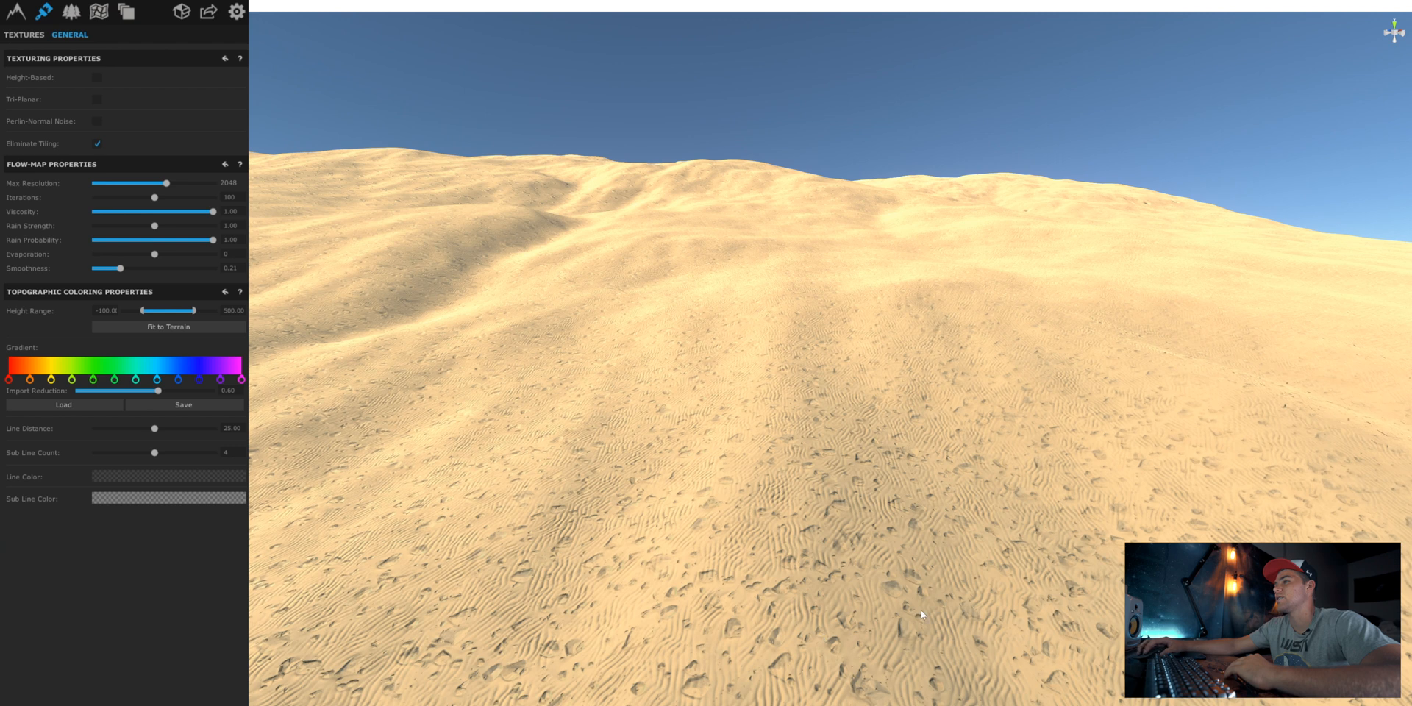
{"action": "scroll", "coordinate": [904, 539], "scroll_direction": "down", "scroll_amount": 3}
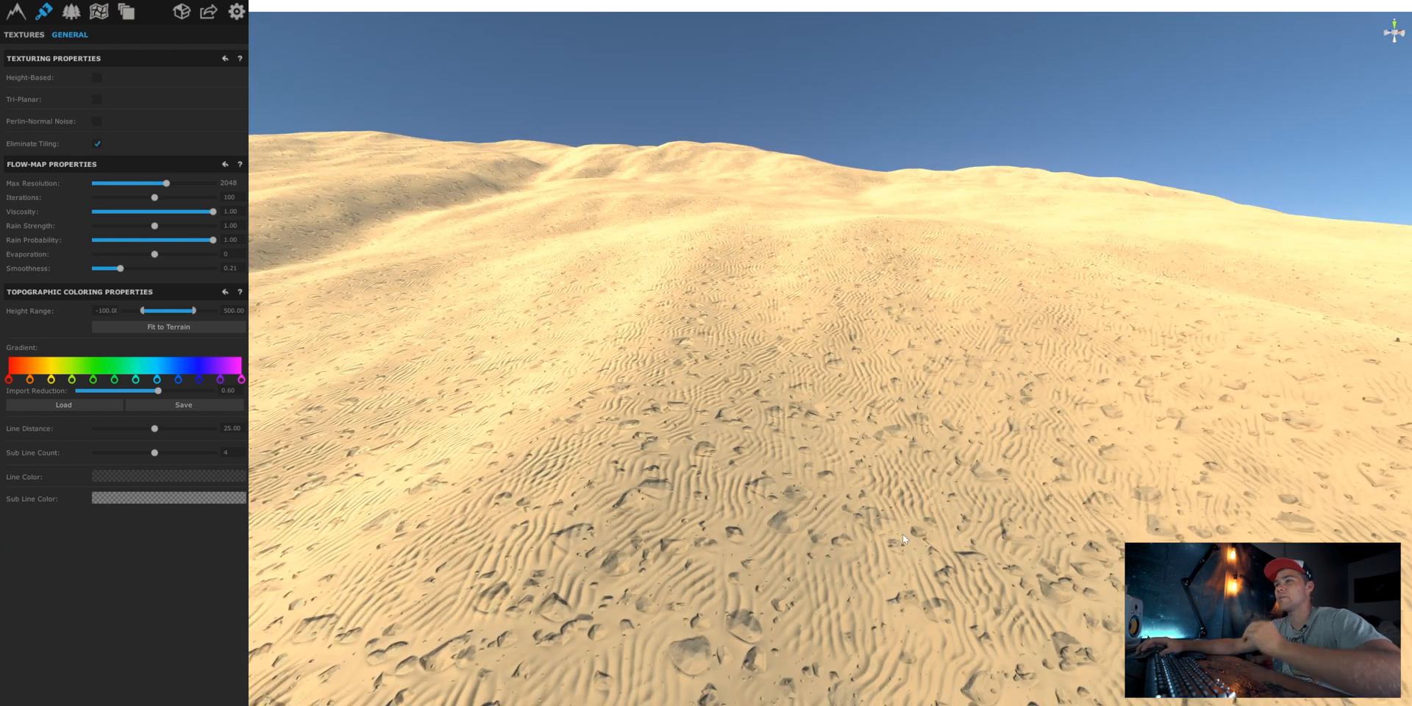
- Reduce the locked tile size of the Desert_02 texture to about -0.5 and review the terrain
{"action": "left_click", "coordinate": [20, 31]}
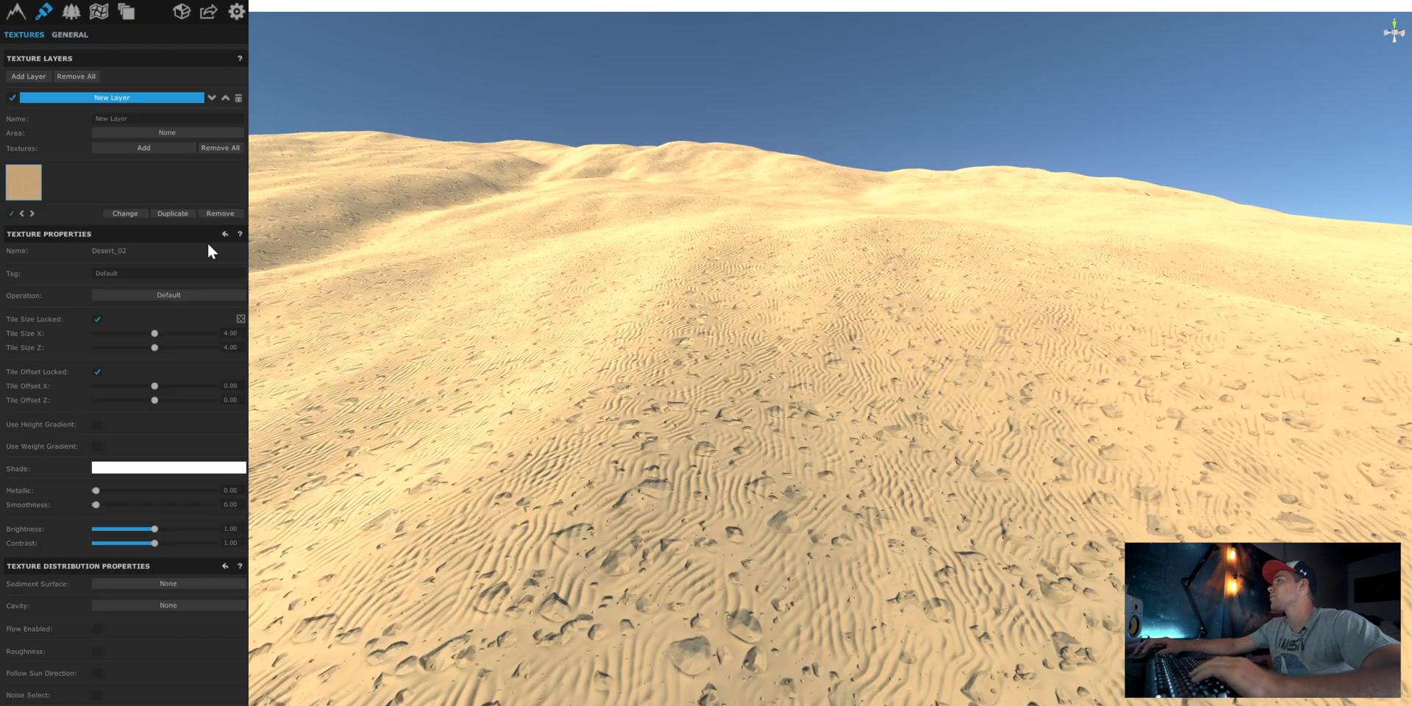
{"action": "mouse_move", "coordinate": [152, 333]}
{"action": "left_mouse_down"}
{"action": "mouse_move", "coordinate": [98, 347]}
{"action": "mouse_move", "coordinate": [148, 346]}
{"action": "left_mouse_up"}
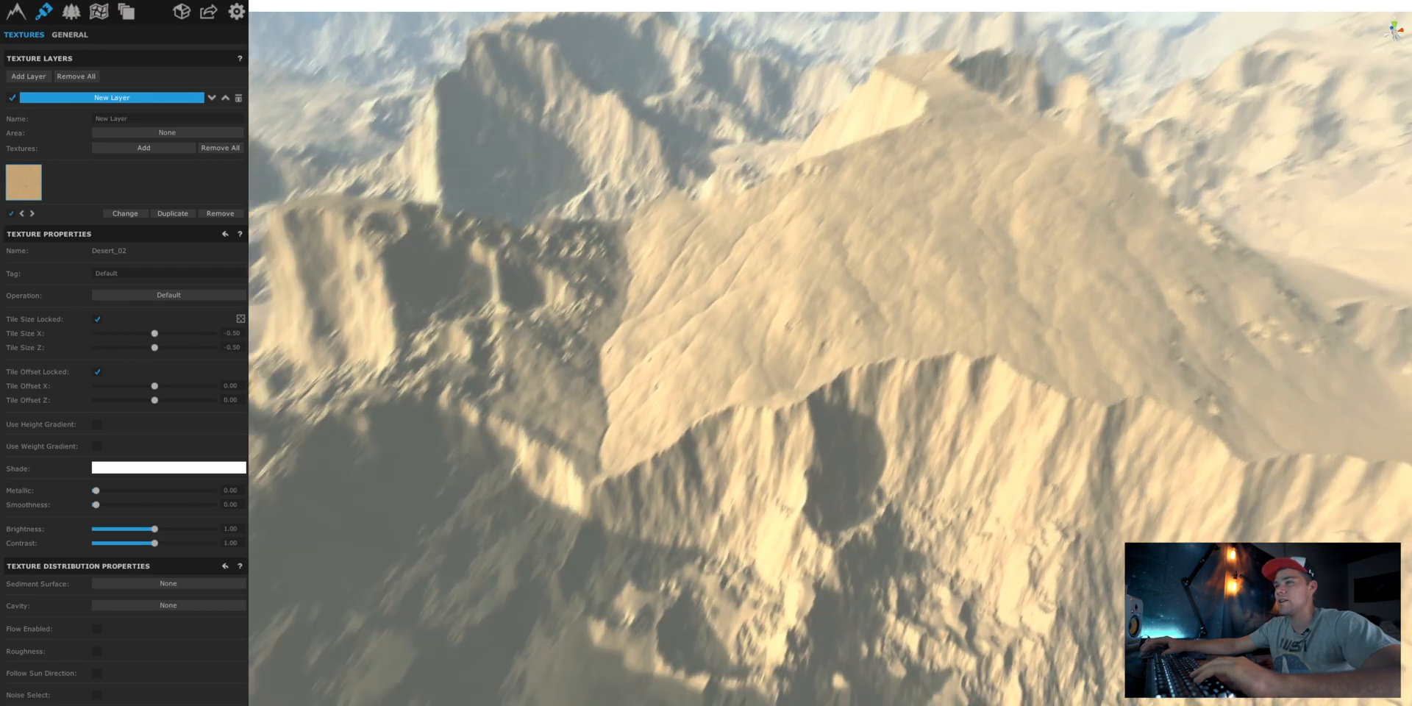
{"action": "right_click_drag", "start_coordinate": [759, 483], "coordinate": [760, 483]}
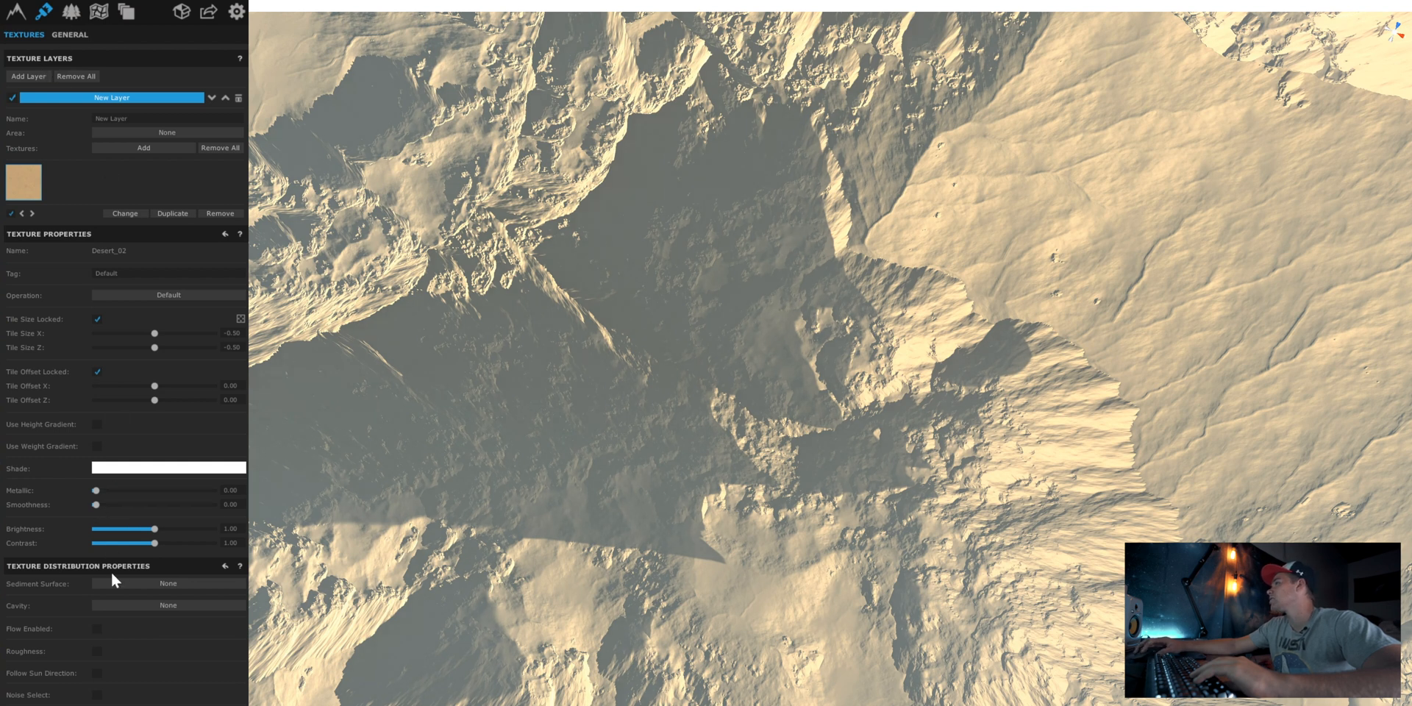
- Tint the Desert_02 texture's shade light orange, about R 0.90, G 0.72, B 0.50
{"action": "left_click", "coordinate": [142, 468]}
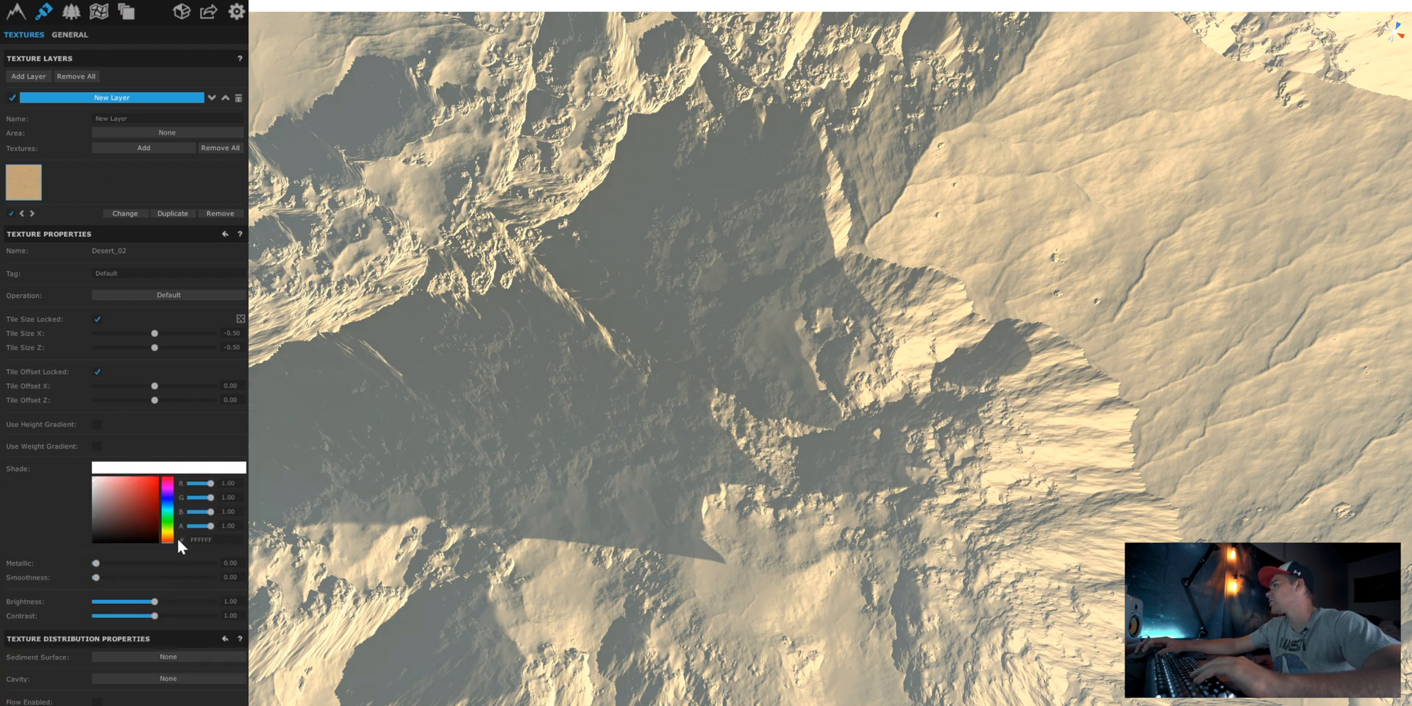
{"action": "left_click_drag", "start_coordinate": [168, 529], "coordinate": [139, 490]}
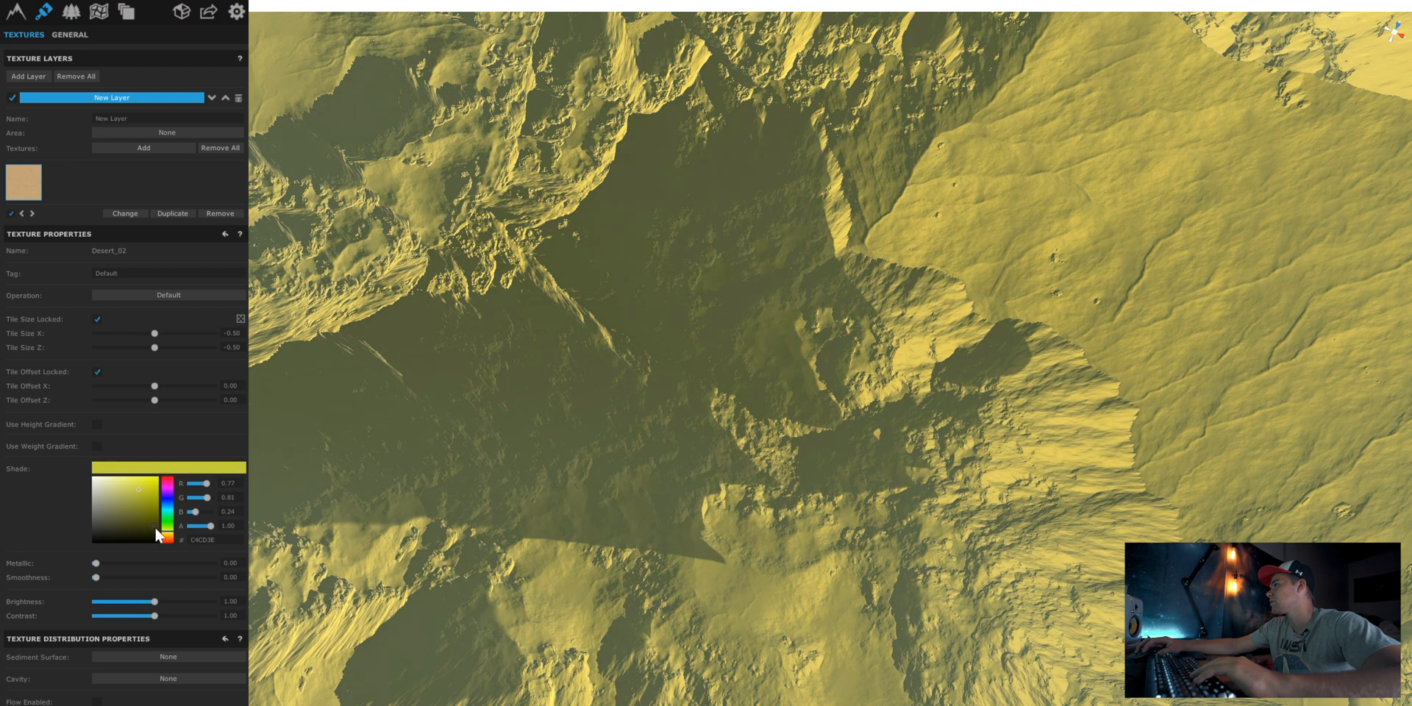
{"action": "mouse_move", "coordinate": [168, 538]}
{"action": "left_mouse_down"}
{"action": "mouse_move", "coordinate": [105, 478]}
{"action": "mouse_move", "coordinate": [132, 509]}
{"action": "mouse_move", "coordinate": [122, 482]}
{"action": "left_mouse_up"}
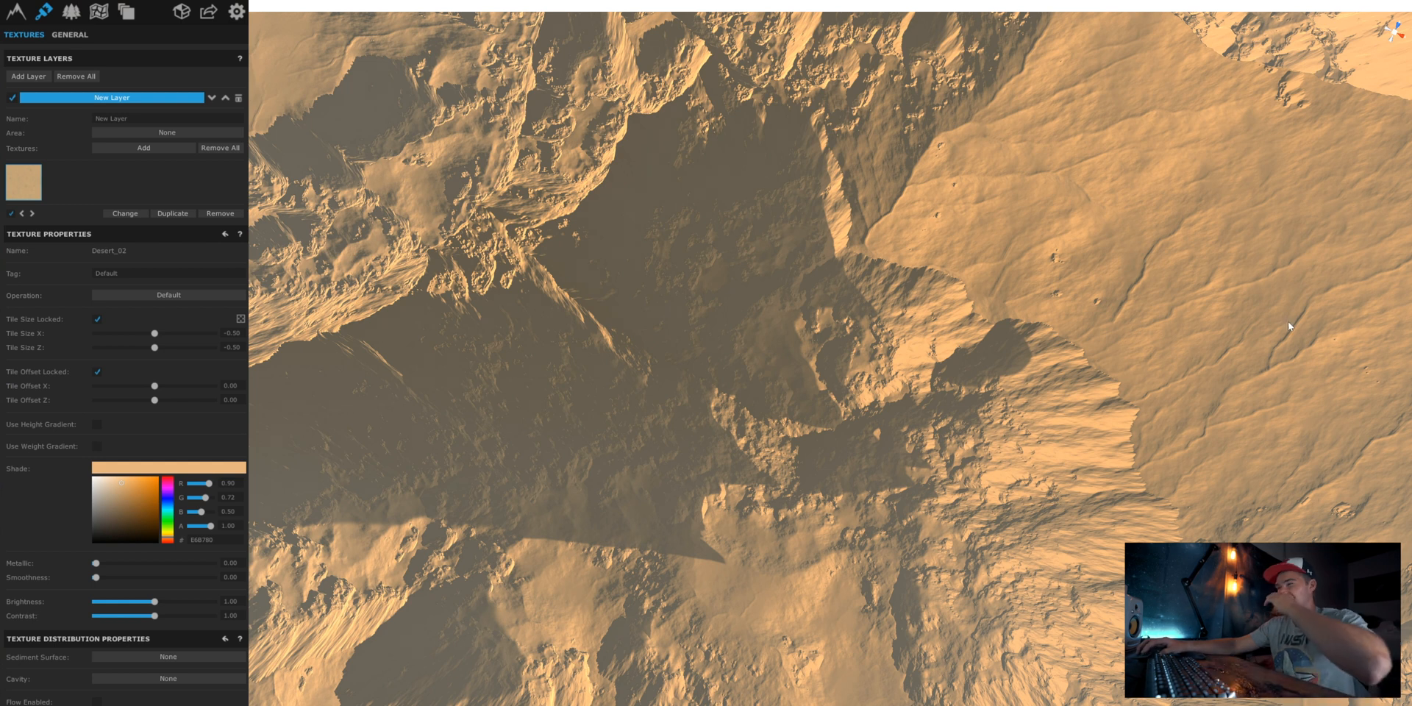
{"action": "scroll", "coordinate": [1397, 230], "scroll_direction": "down", "scroll_amount": 2}
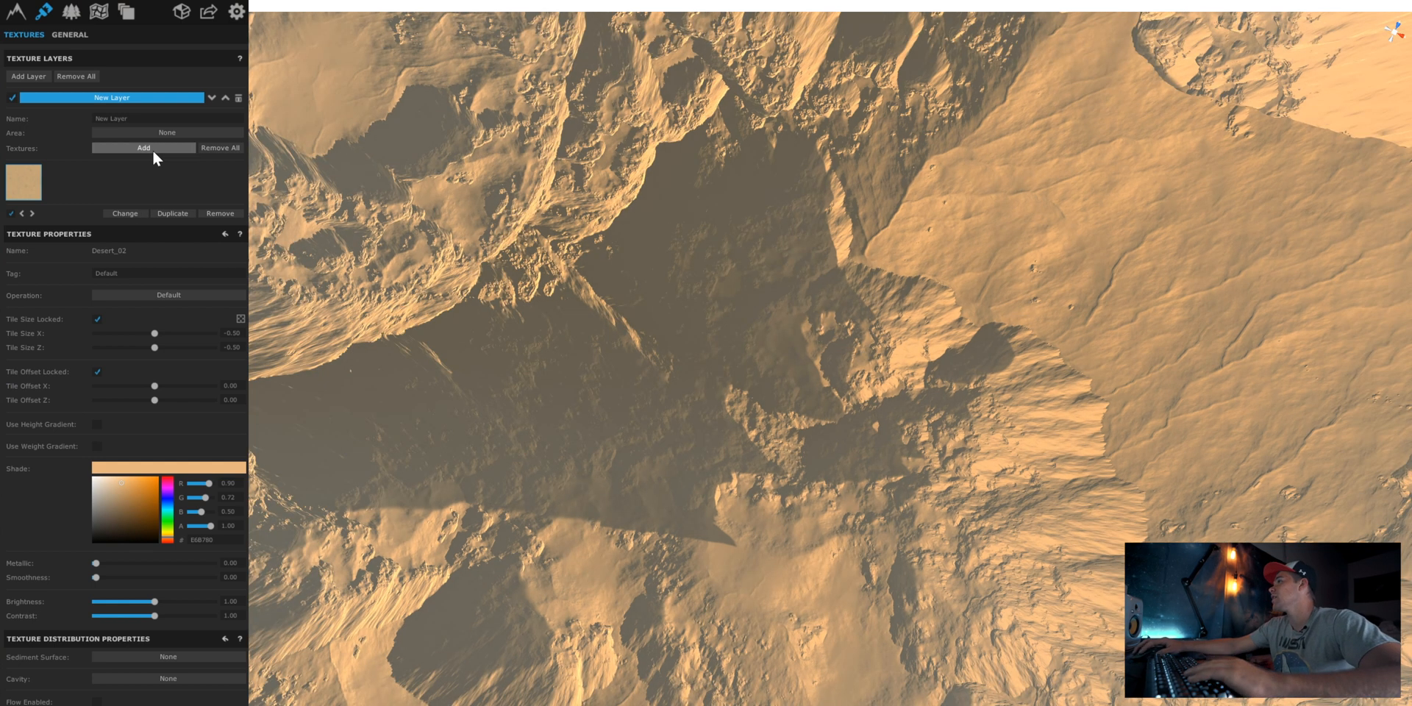
- Duplicate the tinted Desert_02 texture and set the copy's Cavity distribution to Convex
{"action": "left_click", "coordinate": [174, 214]}
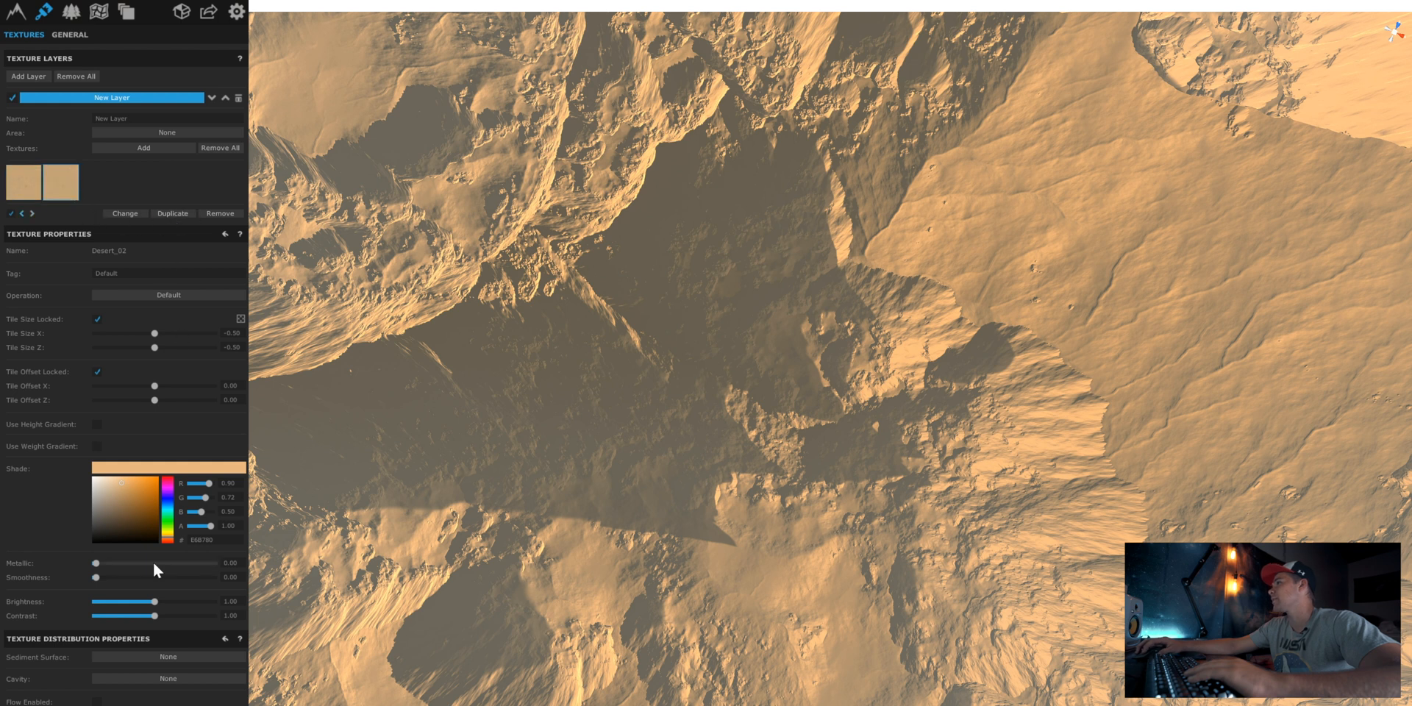
{"action": "left_click", "coordinate": [118, 678]}
{"action": "left_click", "coordinate": [124, 701]}
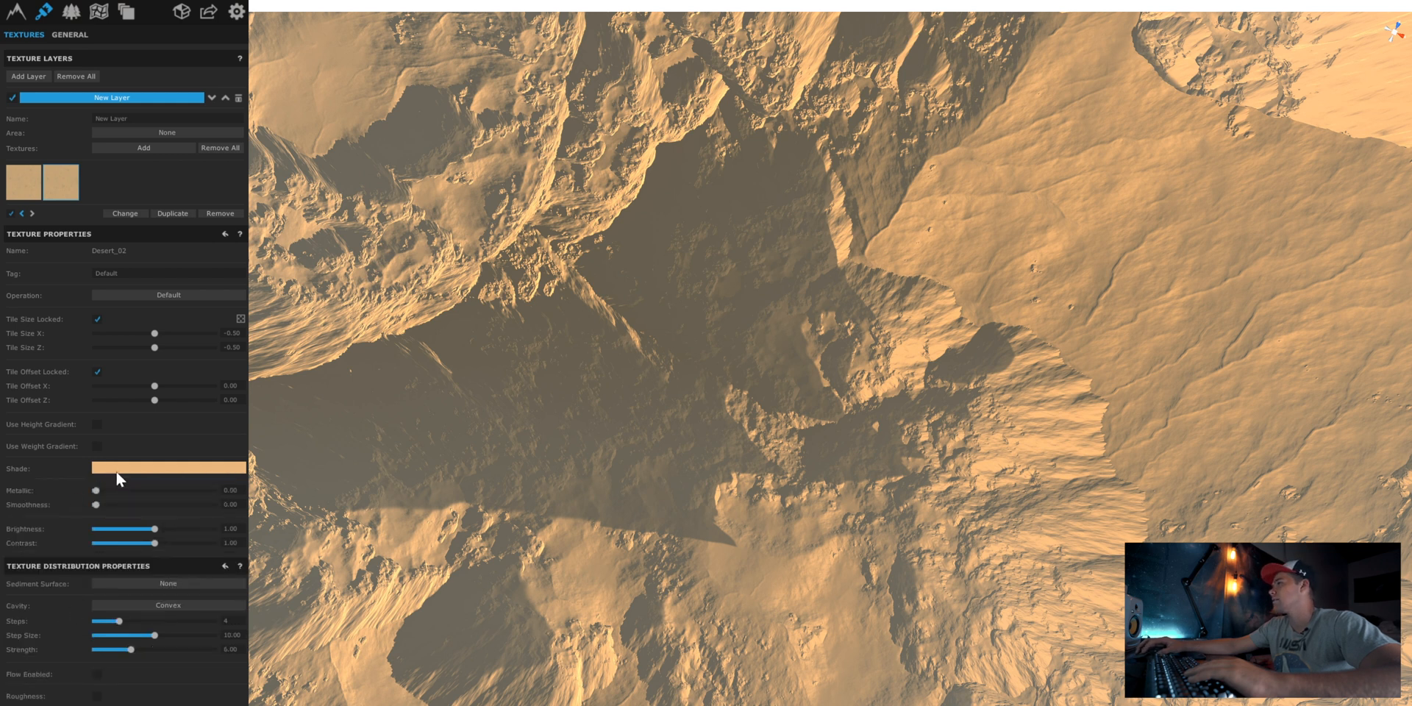
- Darken the duplicate texture's shade to an orange-brown of about R 0.64, G 0.38, B 0.09
{"action": "left_click", "coordinate": [150, 480]}
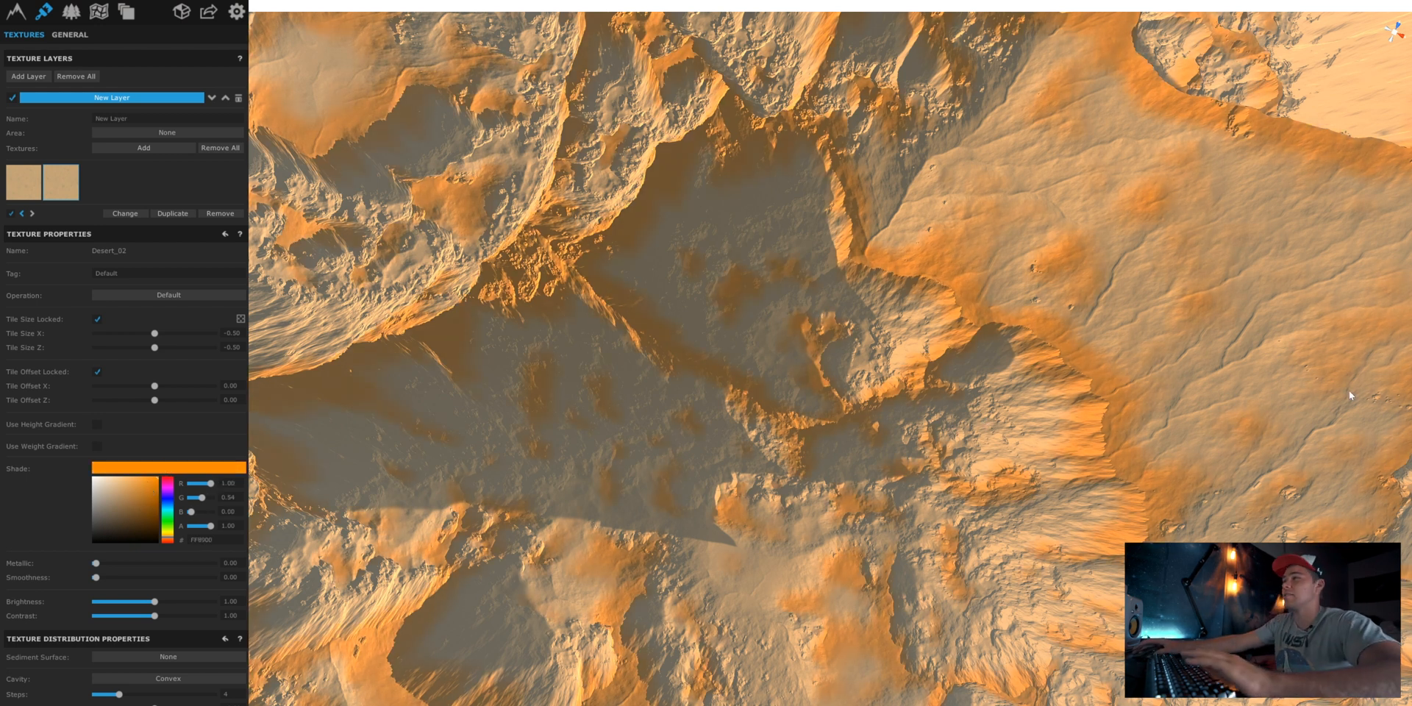
{"action": "mouse_move", "coordinate": [144, 487]}
{"action": "left_mouse_down"}
{"action": "mouse_move", "coordinate": [153, 505]}
{"action": "mouse_move", "coordinate": [131, 496]}
{"action": "mouse_move", "coordinate": [144, 500]}
{"action": "left_mouse_up"}
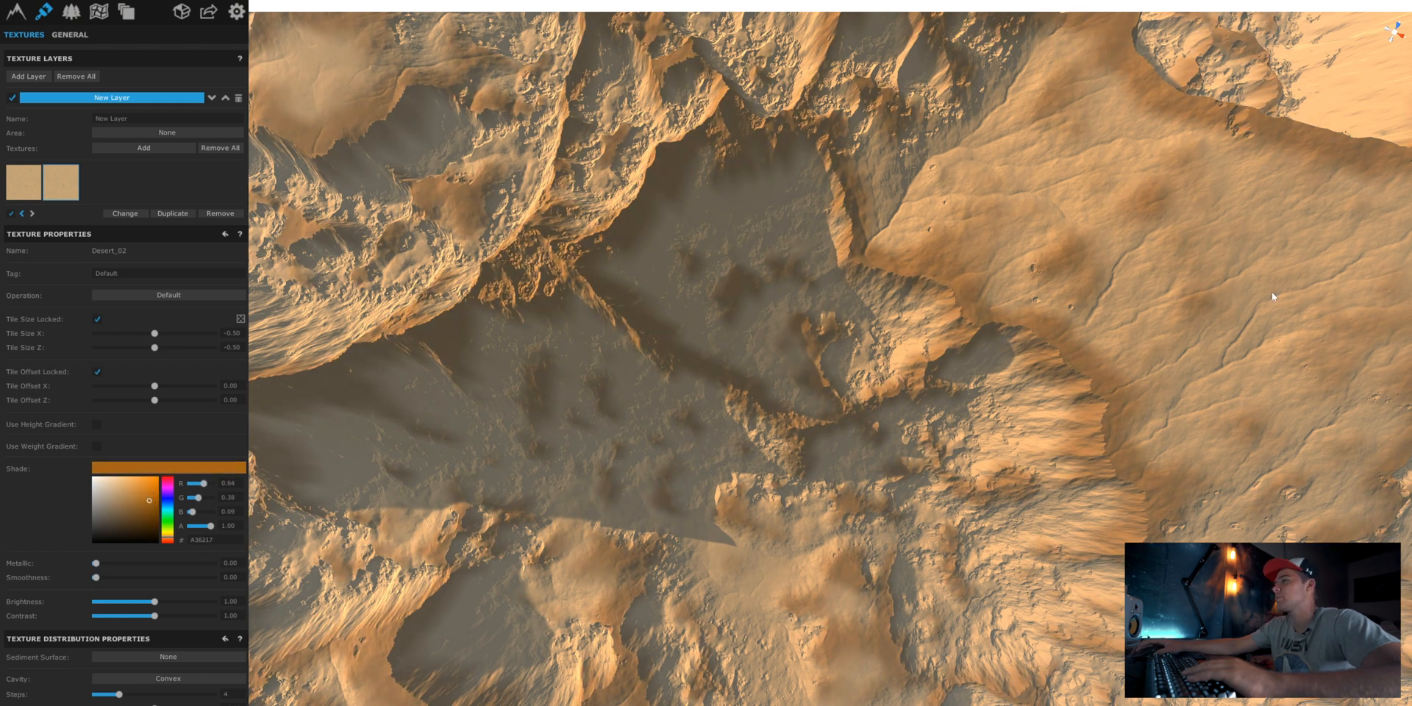
- Set the Cavity distribution Steps of the duplicated Desert_02 texture to 5
{"action": "left_click", "coordinate": [94, 425]}
{"action": "left_click", "coordinate": [97, 426]}
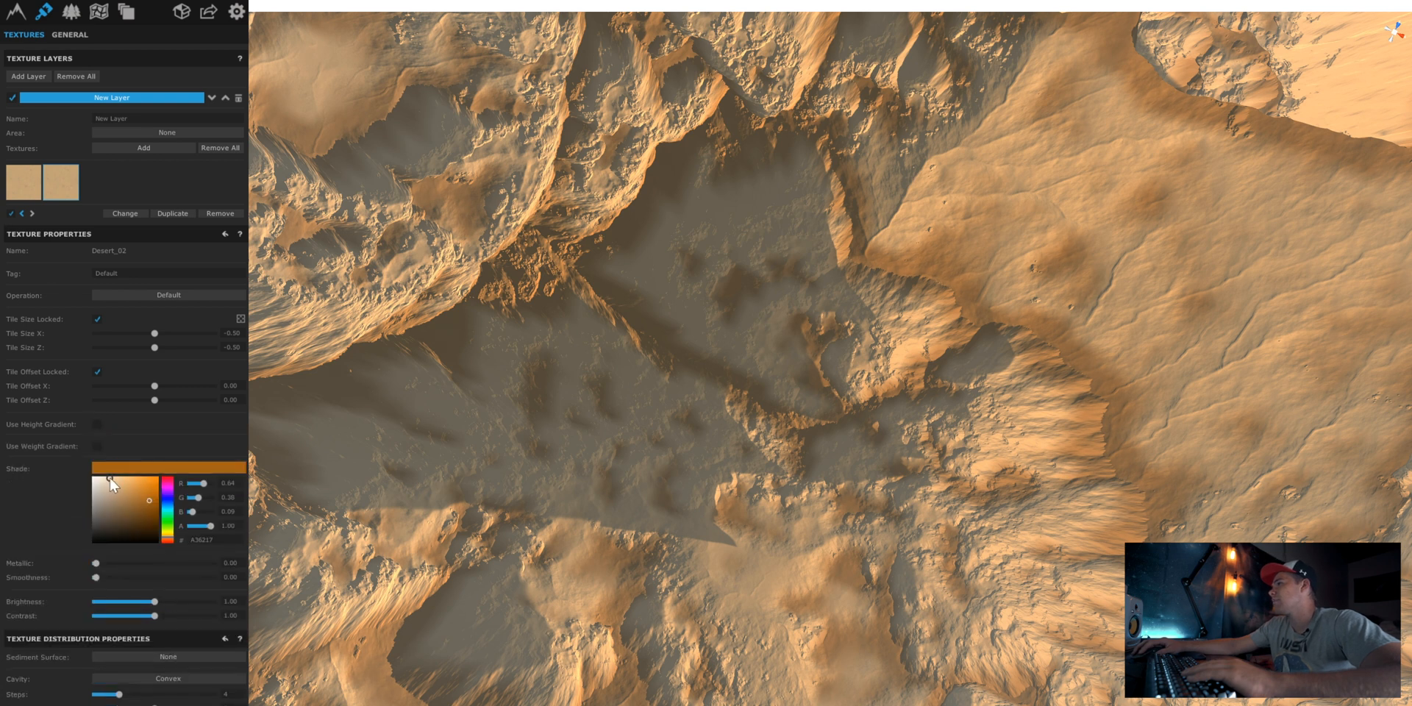
{"action": "mouse_move", "coordinate": [121, 701]}
{"action": "left_mouse_down"}
{"action": "mouse_move", "coordinate": [62, 697]}
{"action": "mouse_move", "coordinate": [177, 694]}
{"action": "mouse_move", "coordinate": [59, 694]}
{"action": "mouse_move", "coordinate": [143, 694]}
{"action": "left_mouse_up"}
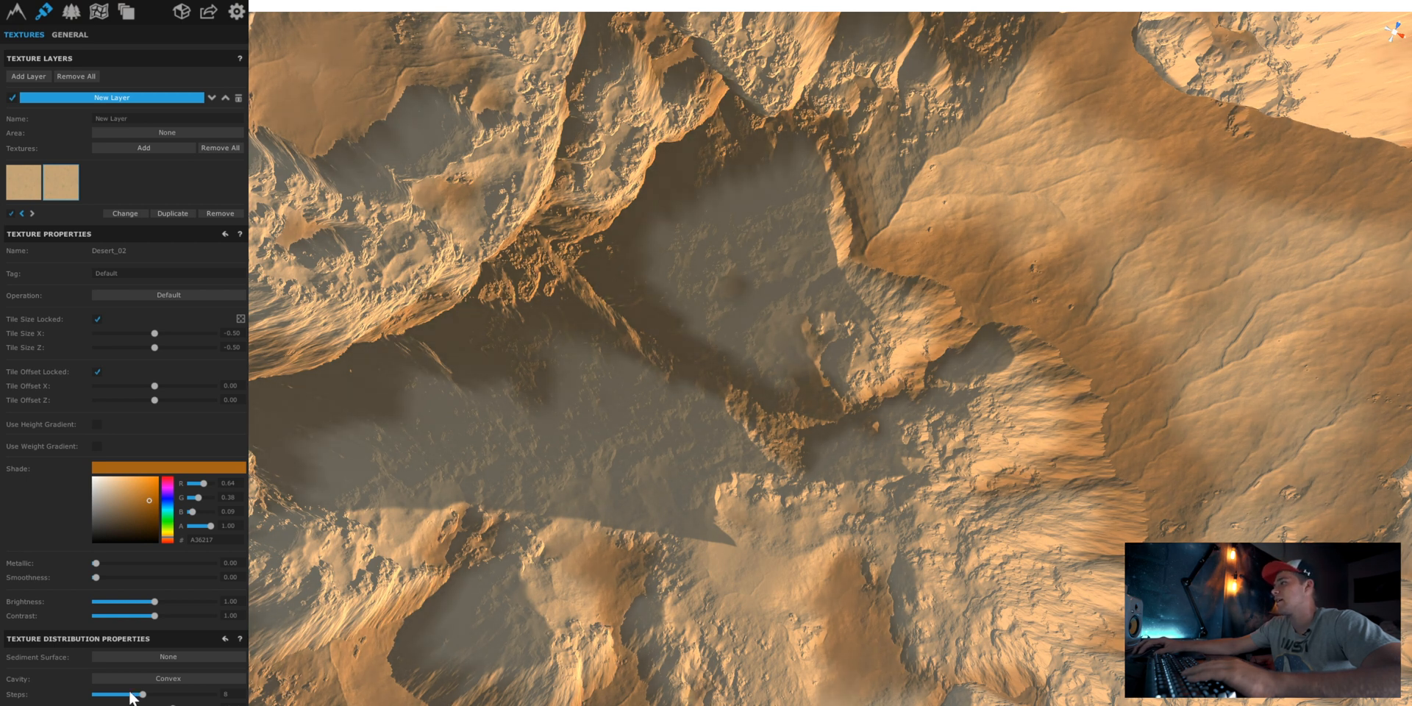
{"action": "left_click_drag", "start_coordinate": [129, 693], "coordinate": [130, 699]}
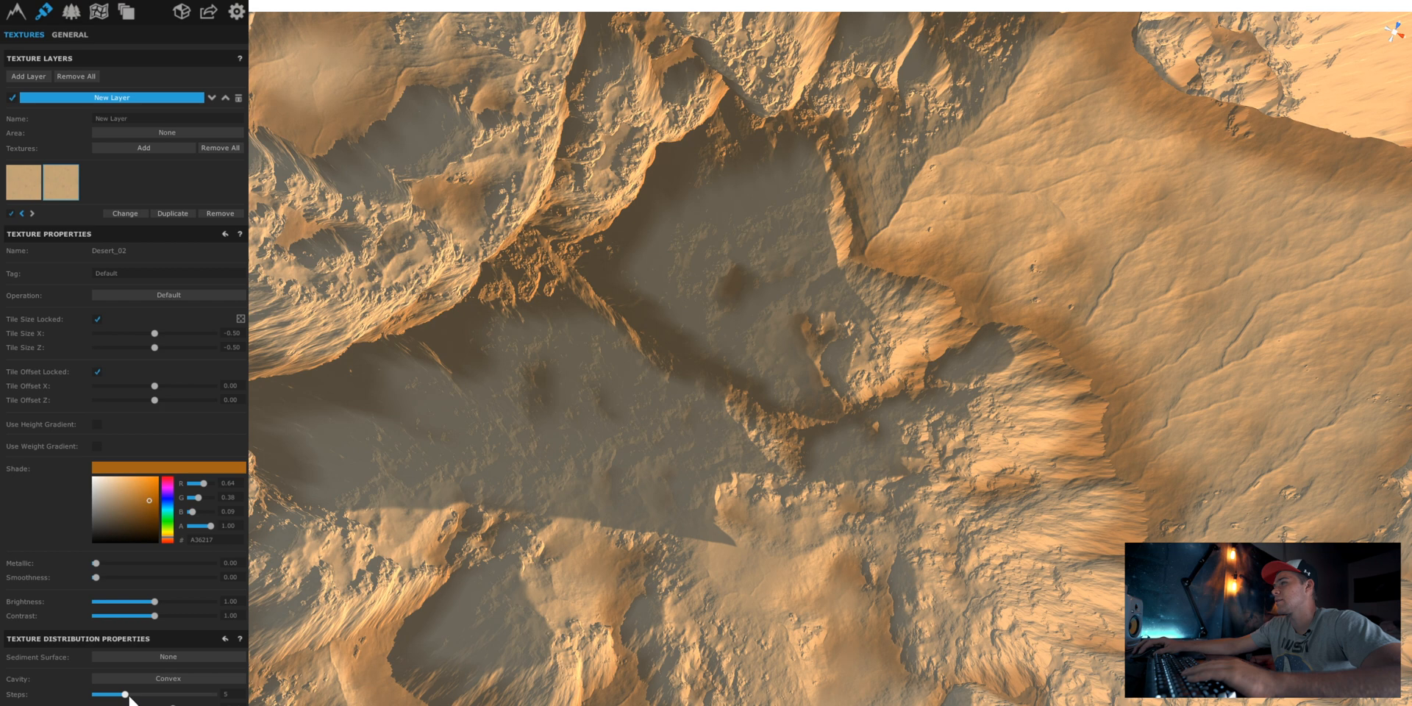
- Soften the duplicated texture's shade to a muted brown of about R 0.65, G 0.50, B 0.33
{"action": "scroll", "coordinate": [702, 536], "scroll_direction": "down", "scroll_amount": 6}
{"action": "mouse_move", "coordinate": [703, 531]}
{"action": "right_mouse_down"}
{"action": "mouse_move", "coordinate": [832, 410]}
{"action": "mouse_move", "coordinate": [717, 456]}
{"action": "mouse_move", "coordinate": [686, 528]}
{"action": "mouse_move", "coordinate": [722, 527]}
{"action": "right_mouse_up"}
{"action": "scroll", "coordinate": [722, 526], "scroll_direction": "down", "scroll_amount": 3}
{"action": "scroll", "coordinate": [722, 526], "scroll_direction": "up", "scroll_amount": 3}
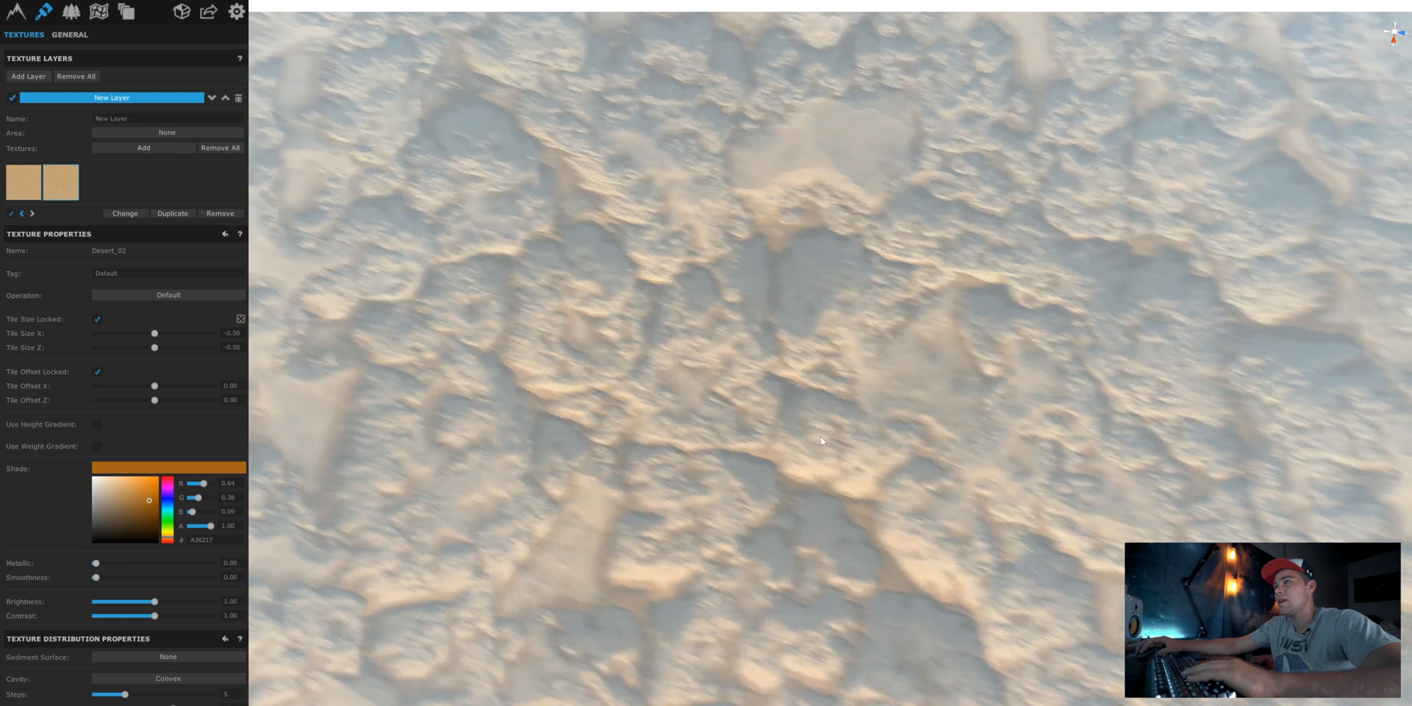
{"action": "left_click_drag", "start_coordinate": [138, 496], "coordinate": [125, 499]}
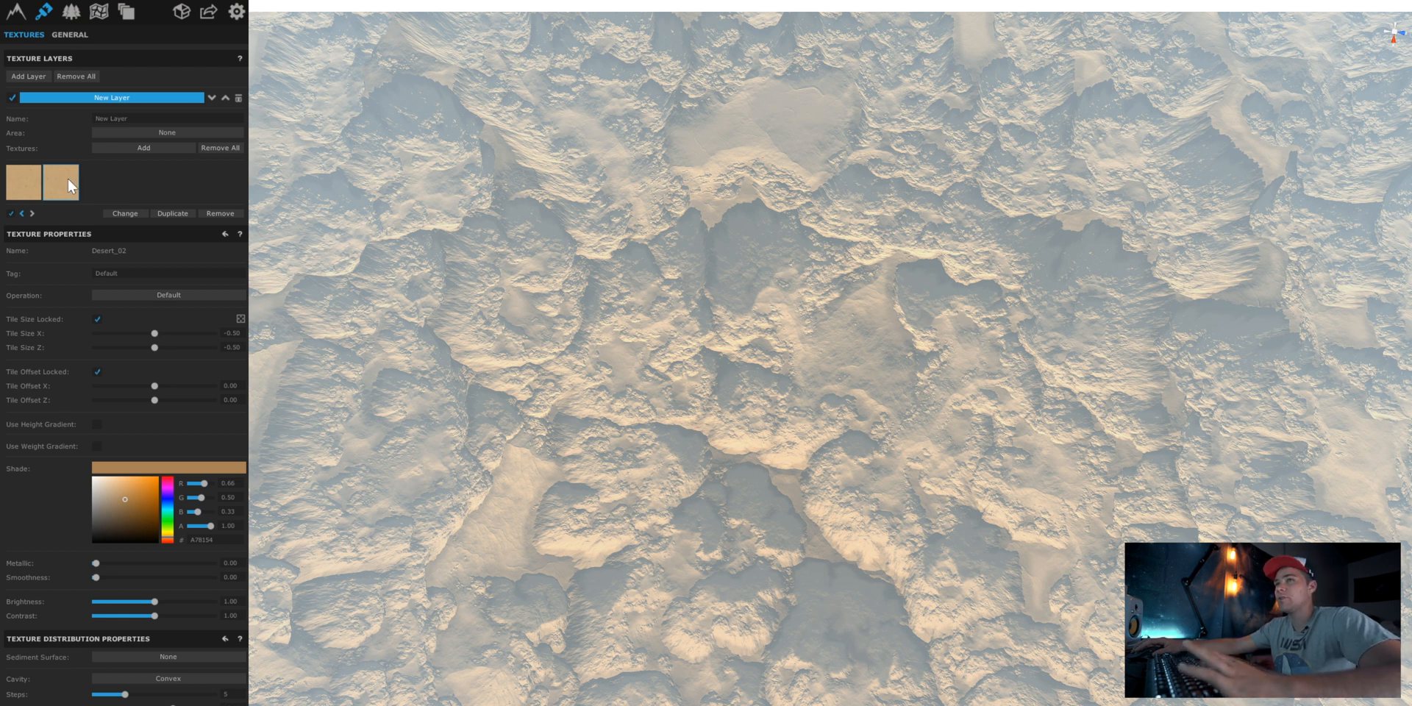
- Duplicate the second texture and tint the copy's shade light orange-brown, about R 0.74, G 0.55, B 0.34
{"action": "left_click", "coordinate": [162, 210]}
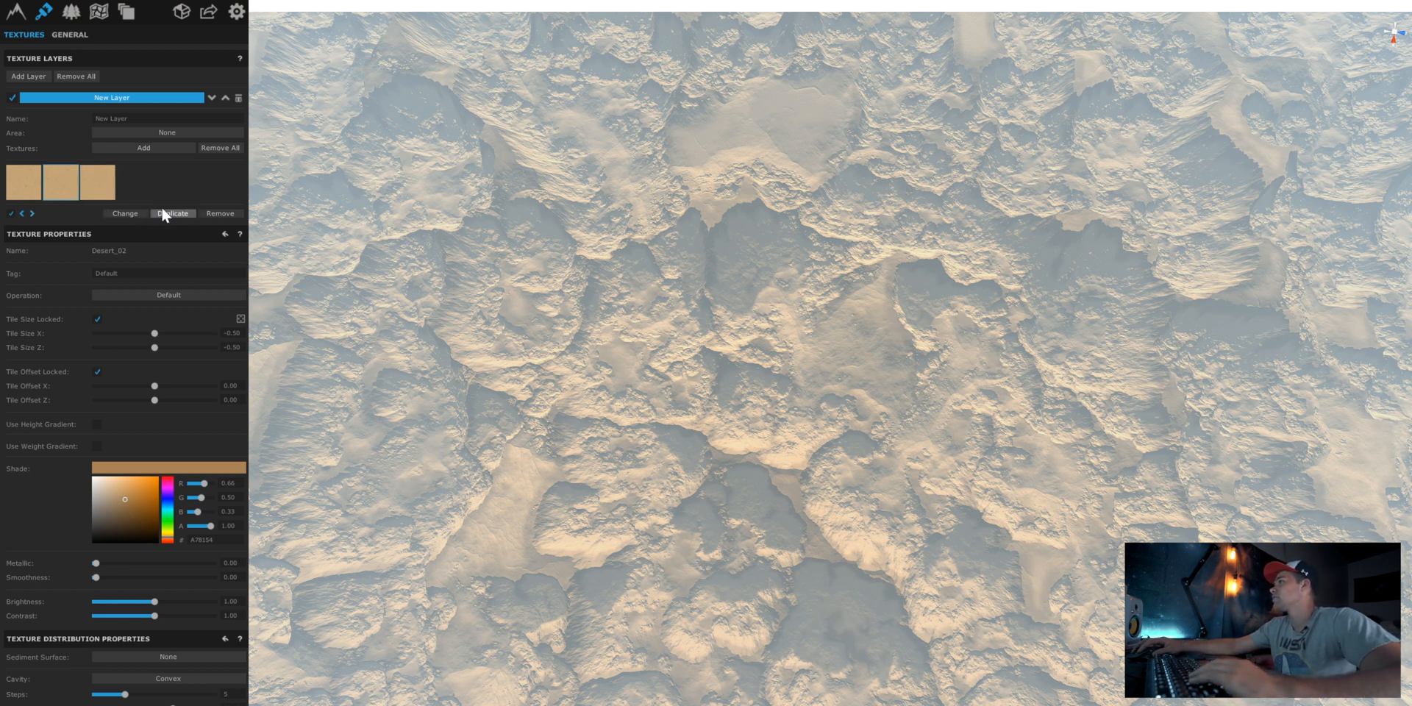
{"action": "left_click", "coordinate": [101, 184]}
{"action": "scroll", "coordinate": [801, 431], "scroll_direction": "up", "scroll_amount": 5}
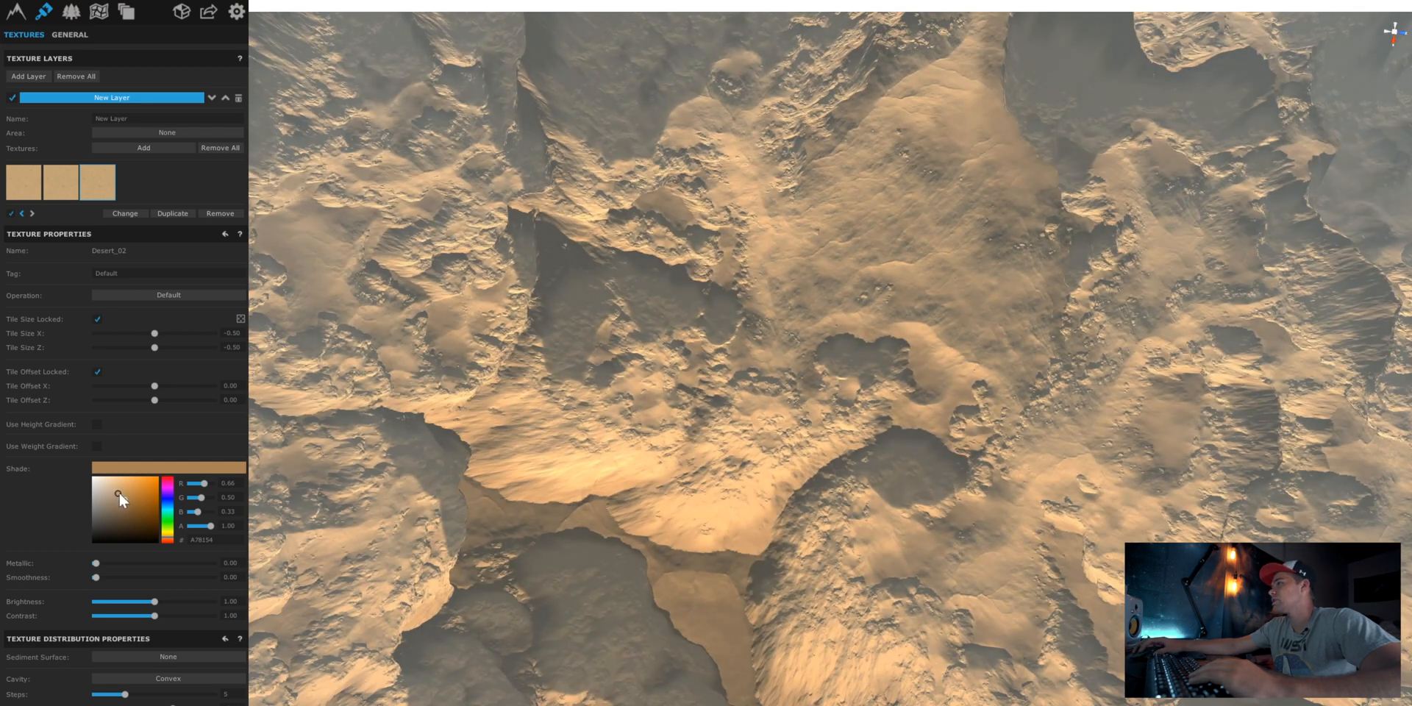
{"action": "left_click_drag", "start_coordinate": [119, 492], "coordinate": [129, 494]}
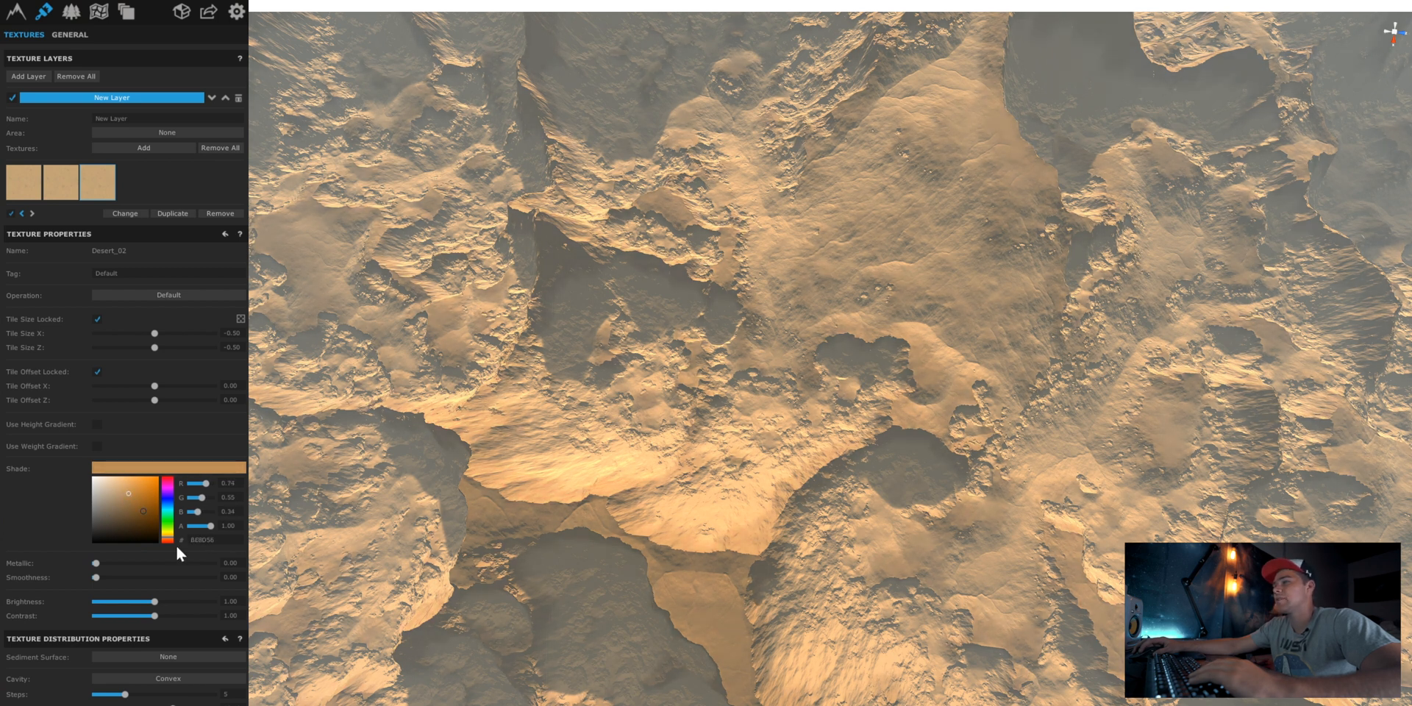
- Raise the third texture's Cavity distribution Steps to about 19 and inspect its coverage on the terrain
{"action": "left_click_drag", "start_coordinate": [143, 695], "coordinate": [216, 694]}
{"action": "left_click_drag", "start_coordinate": [96, 699], "coordinate": [208, 698]}
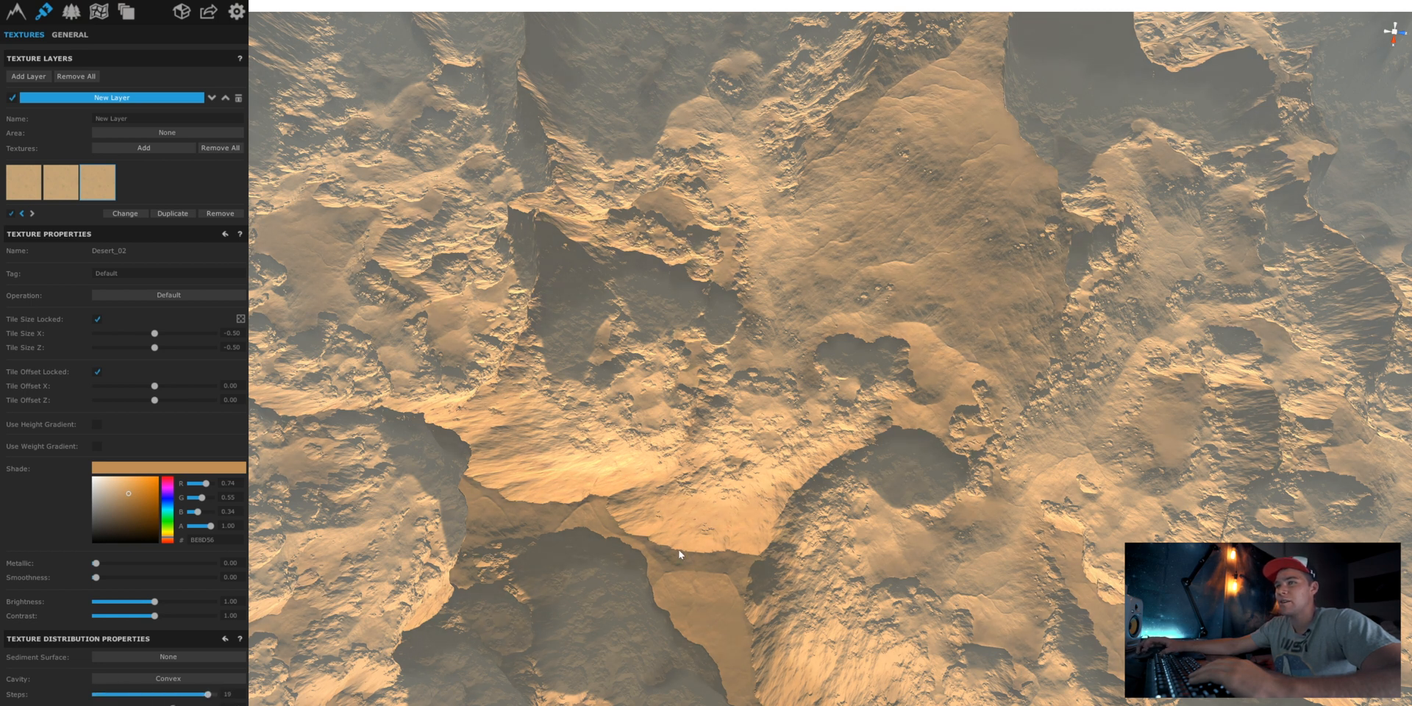
{"action": "scroll", "coordinate": [708, 527], "scroll_direction": "up", "scroll_amount": 5}
{"action": "scroll", "coordinate": [719, 517], "scroll_direction": "down", "scroll_amount": 8}
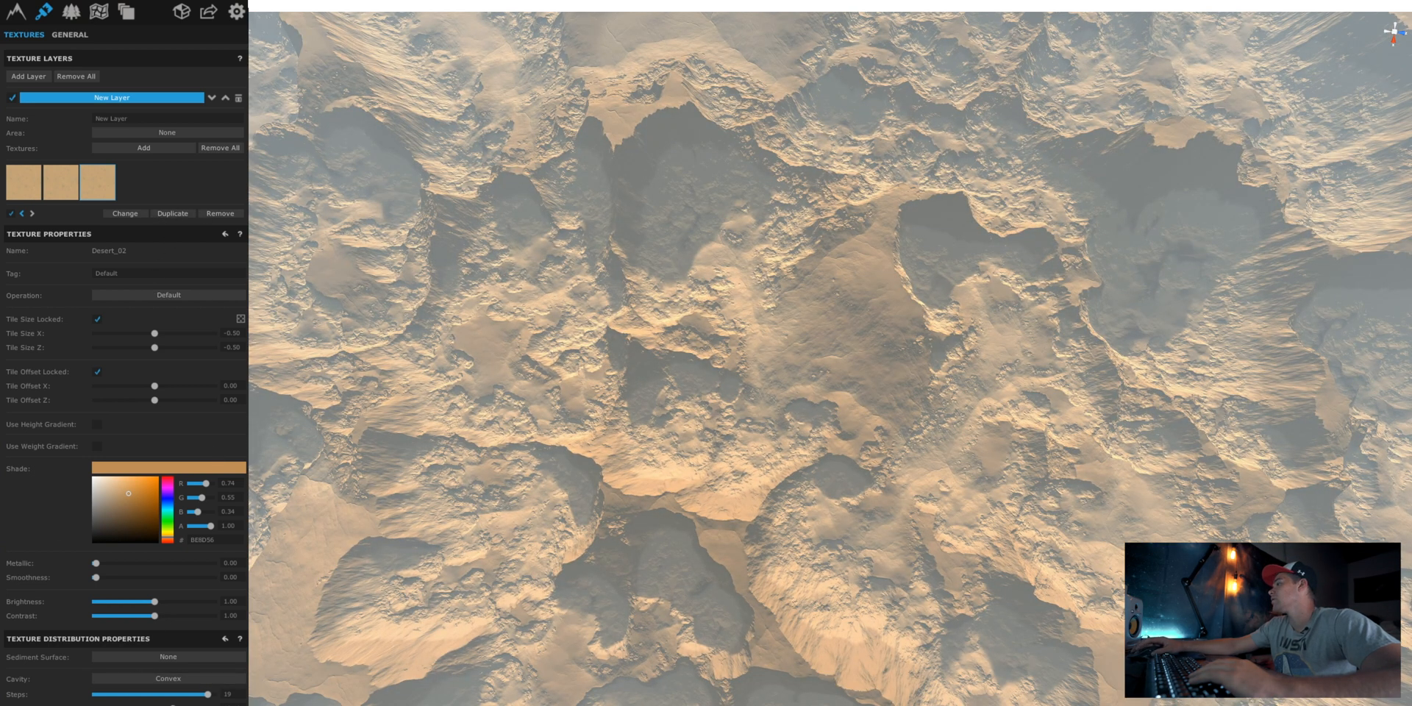
- Duplicate the third texture and set the copy's Cavity distribution to Concave
{"action": "left_click", "coordinate": [170, 214]}
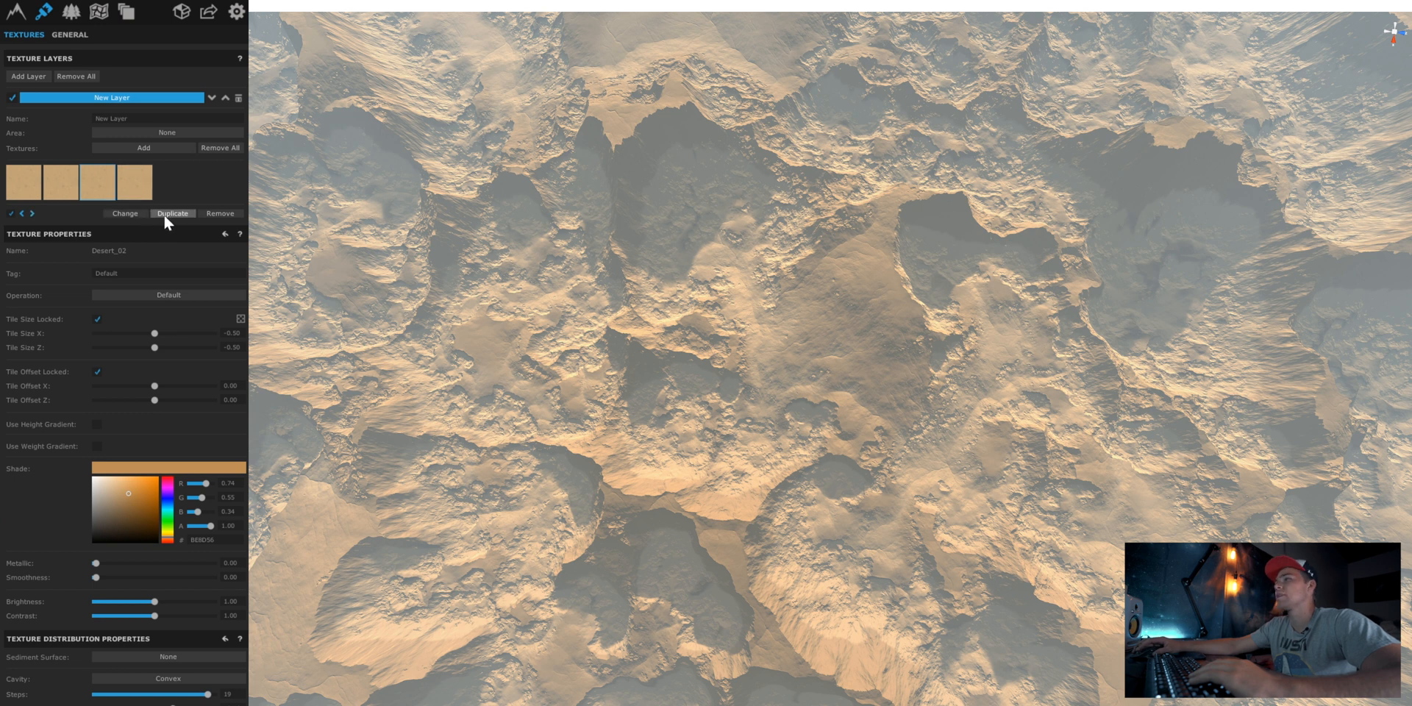
{"action": "left_click", "coordinate": [130, 184]}
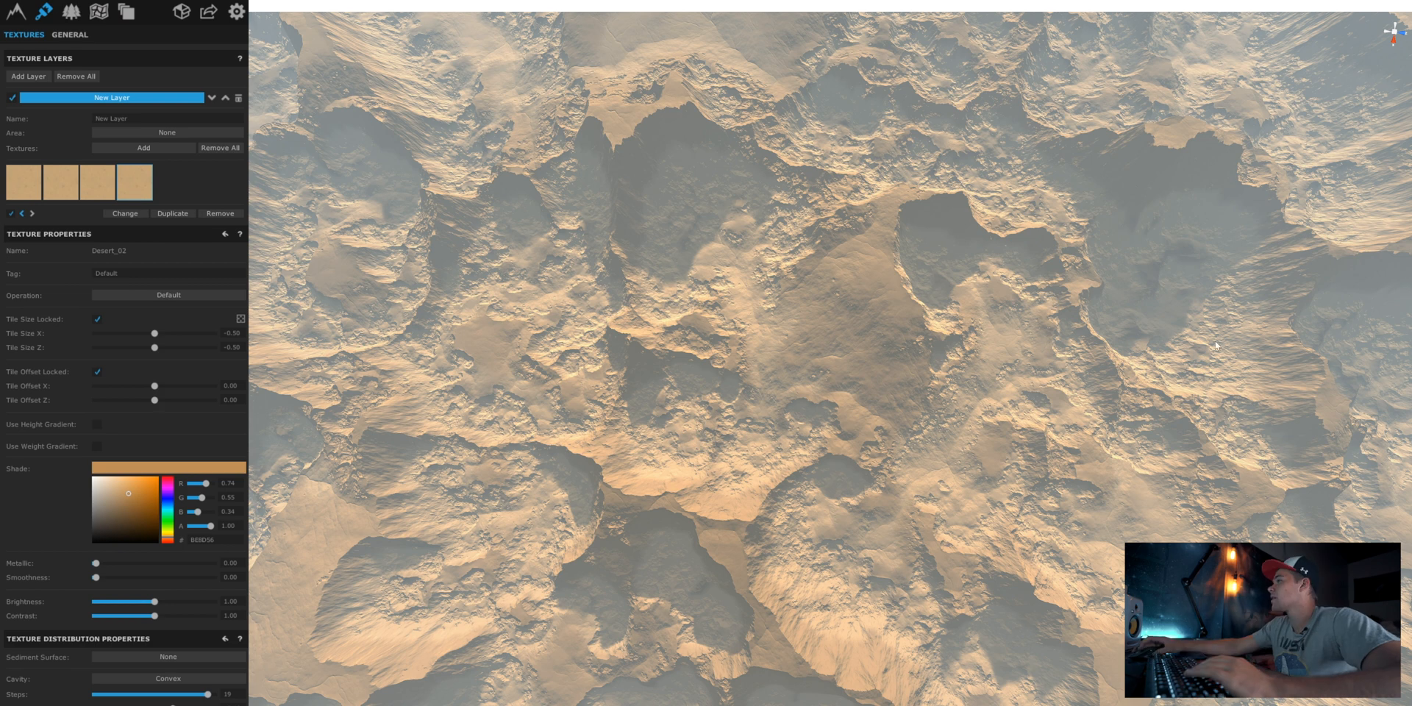
{"action": "scroll", "coordinate": [779, 368], "scroll_direction": "up", "scroll_amount": 8}
{"action": "right_click_drag", "start_coordinate": [1100, 467], "coordinate": [1361, 364]}
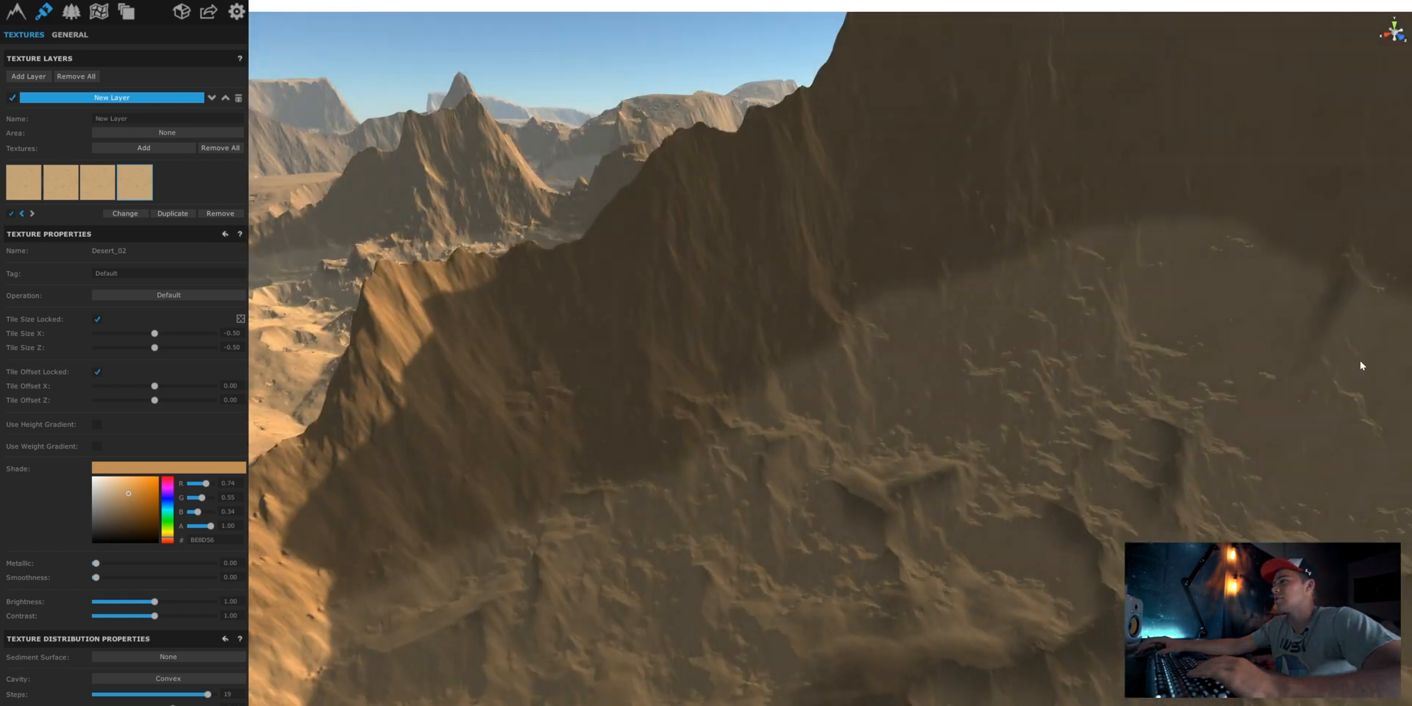
{"action": "left_click", "coordinate": [133, 680]}
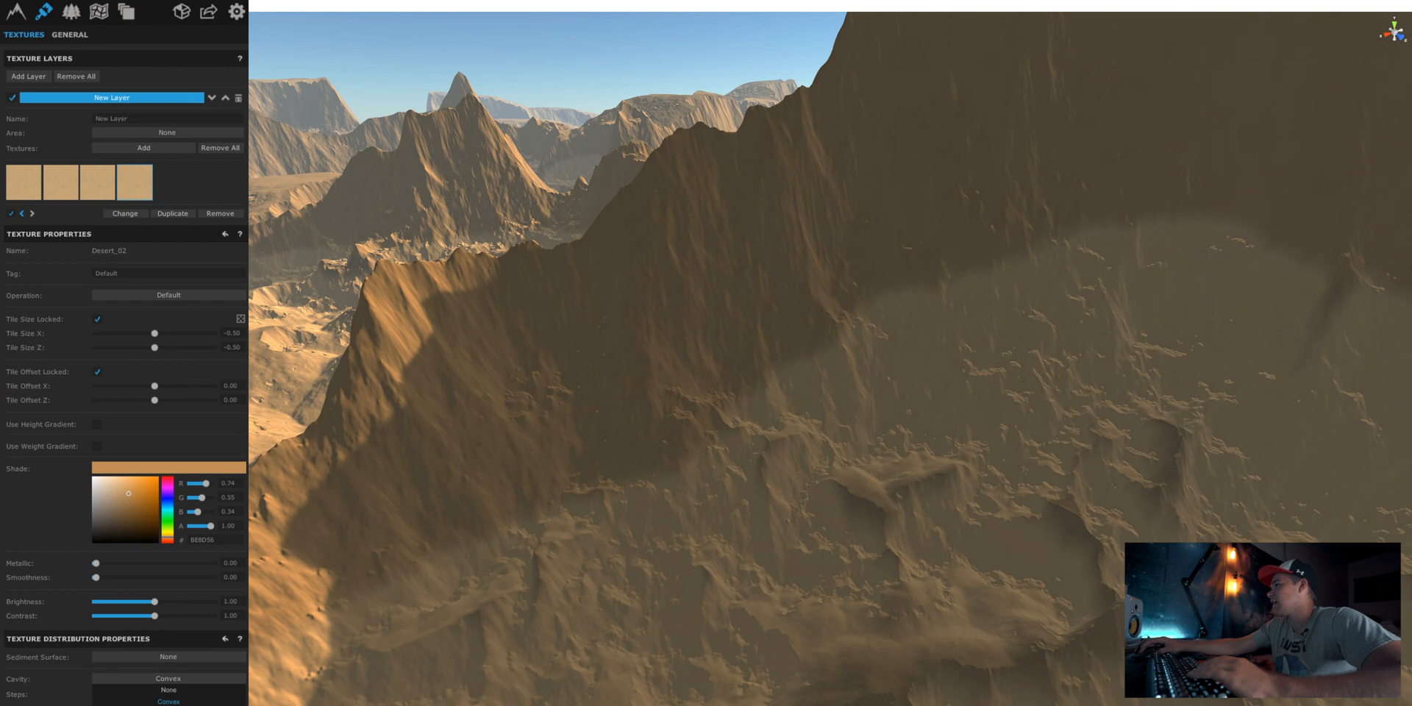
{"action": "left_click", "coordinate": [169, 704]}
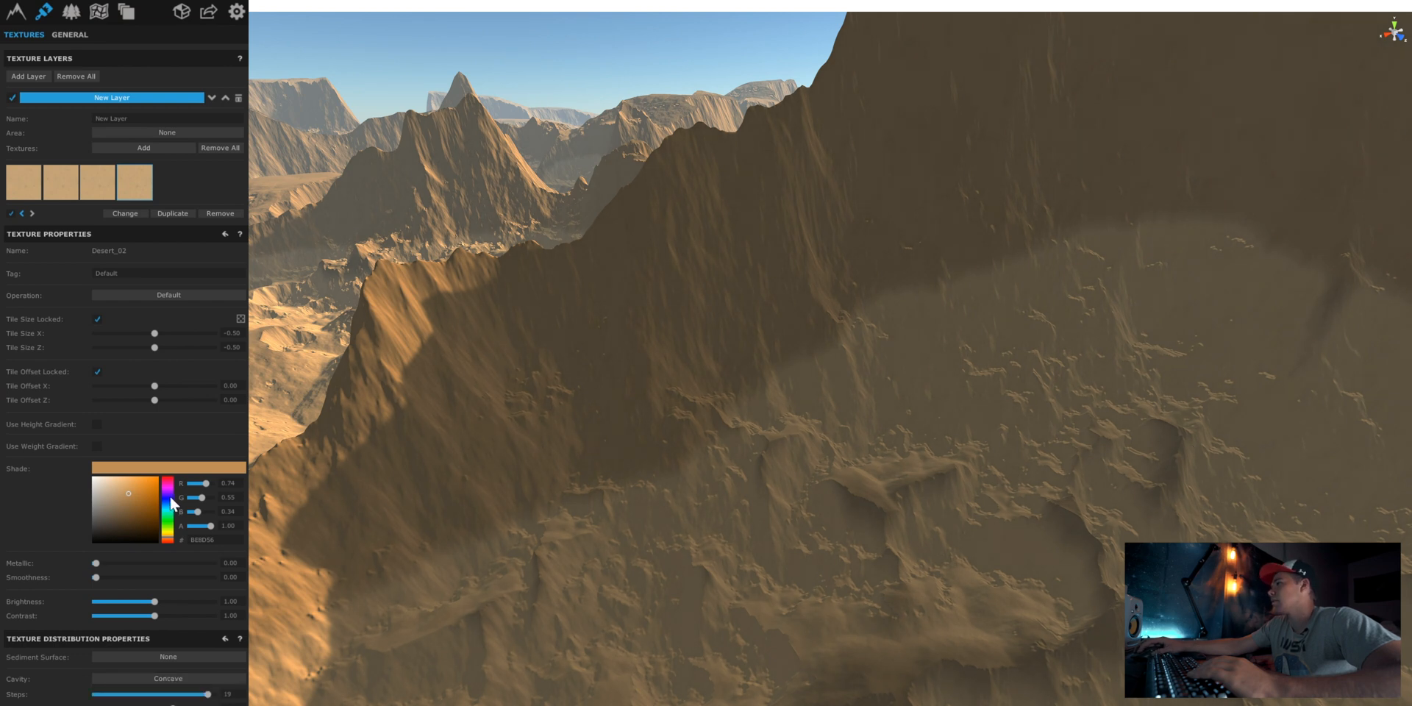
- Tint the concave texture's shade bright blue, about R 0.00, G 0.71, B 1.00, to inspect its coverage
{"action": "left_click_drag", "start_coordinate": [168, 507], "coordinate": [159, 477]}
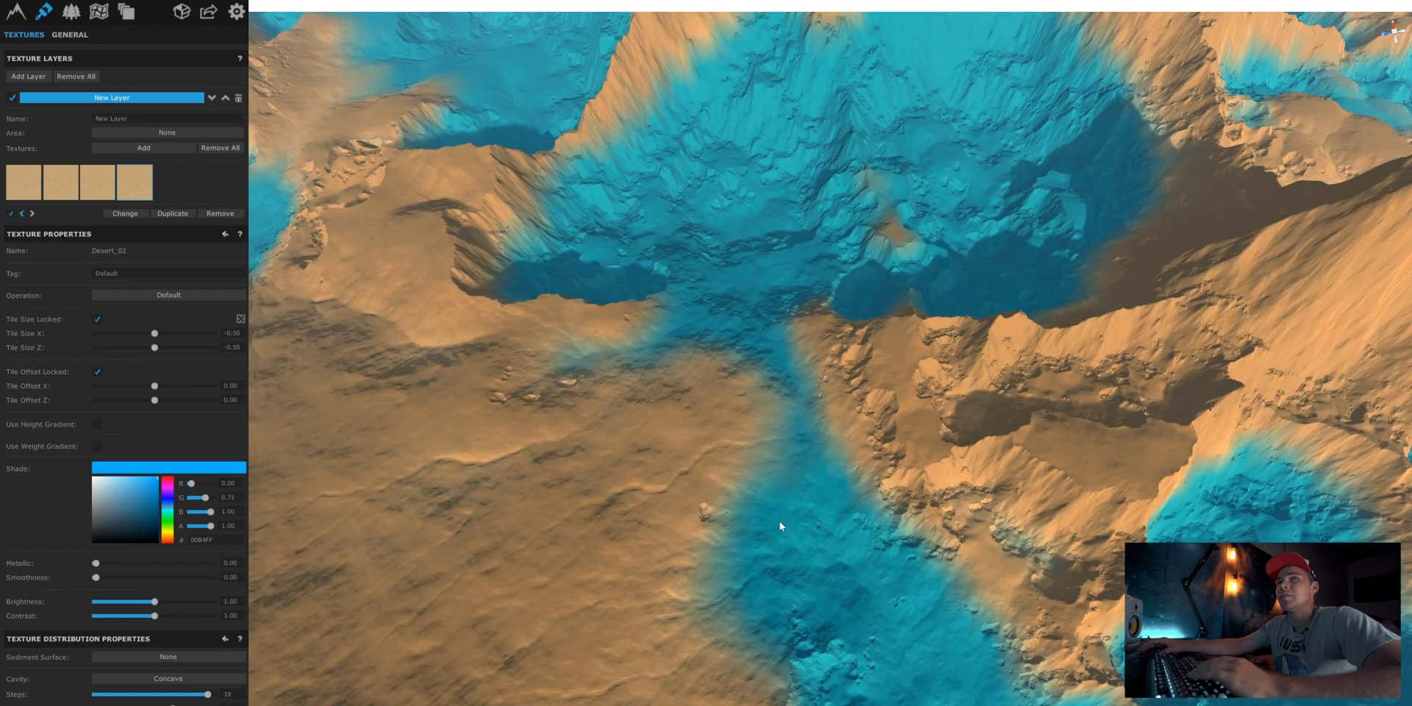
{"action": "scroll", "coordinate": [779, 521], "scroll_direction": "down", "scroll_amount": 6}
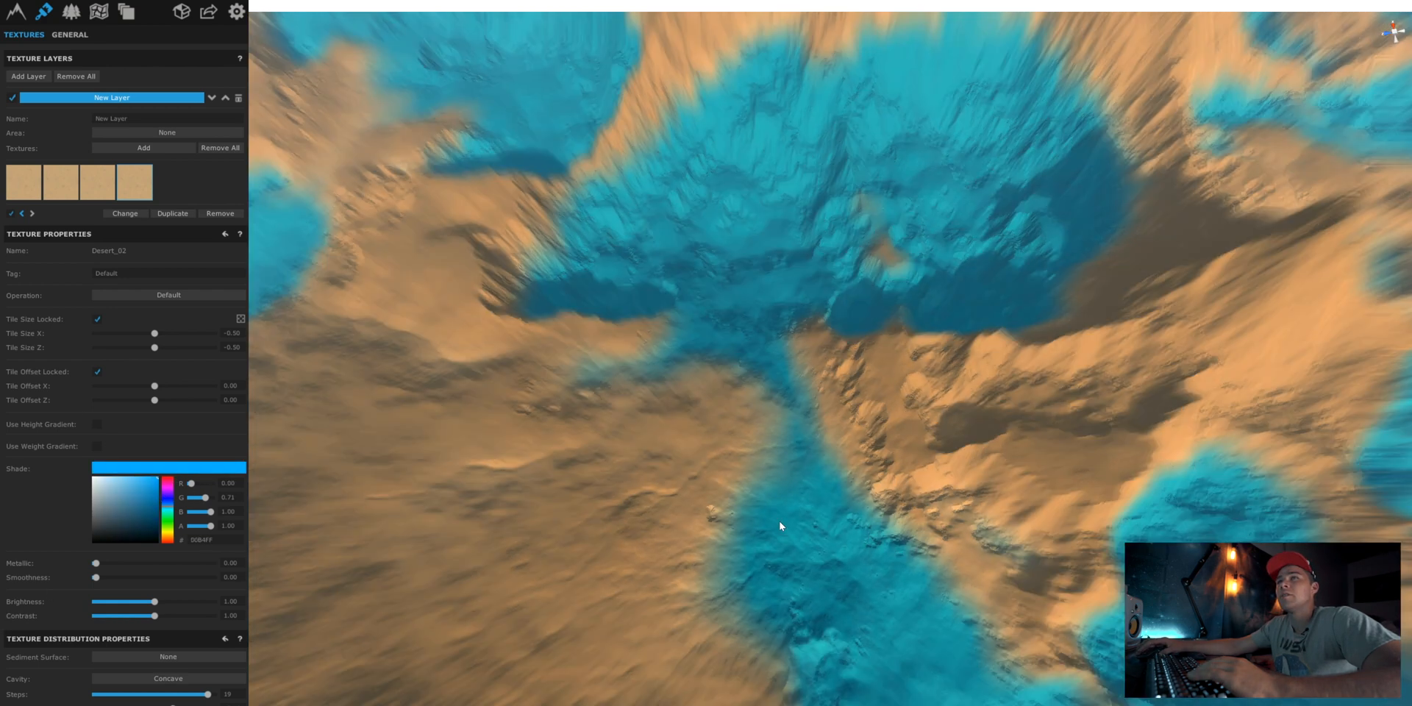
{"action": "scroll", "coordinate": [824, 439], "scroll_direction": "up", "scroll_amount": 10}
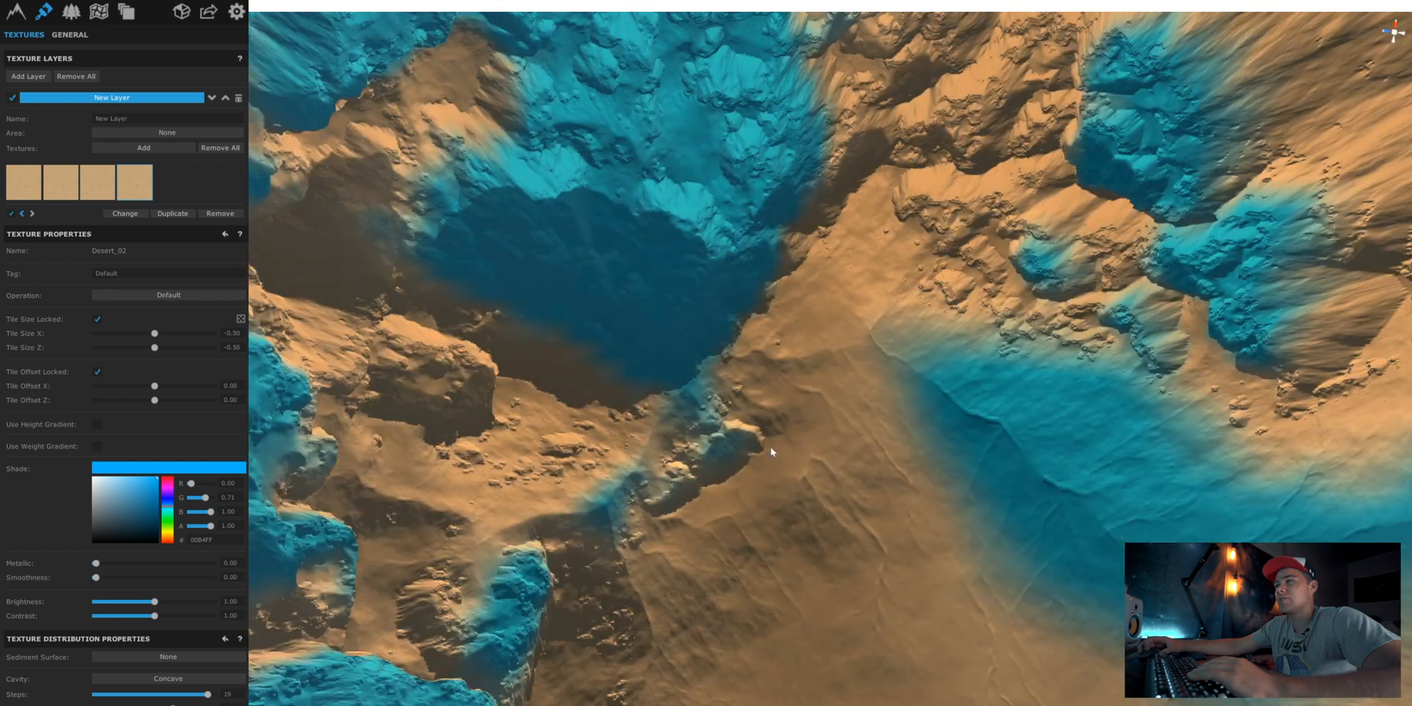
{"action": "mouse_move", "coordinate": [735, 267]}
{"action": "right_mouse_down"}
{"action": "mouse_move", "coordinate": [940, 377]}
{"action": "mouse_move", "coordinate": [893, 360]}
{"action": "mouse_move", "coordinate": [853, 303]}
{"action": "mouse_move", "coordinate": [822, 425]}
{"action": "mouse_move", "coordinate": [1284, 307]}
{"action": "right_mouse_up"}
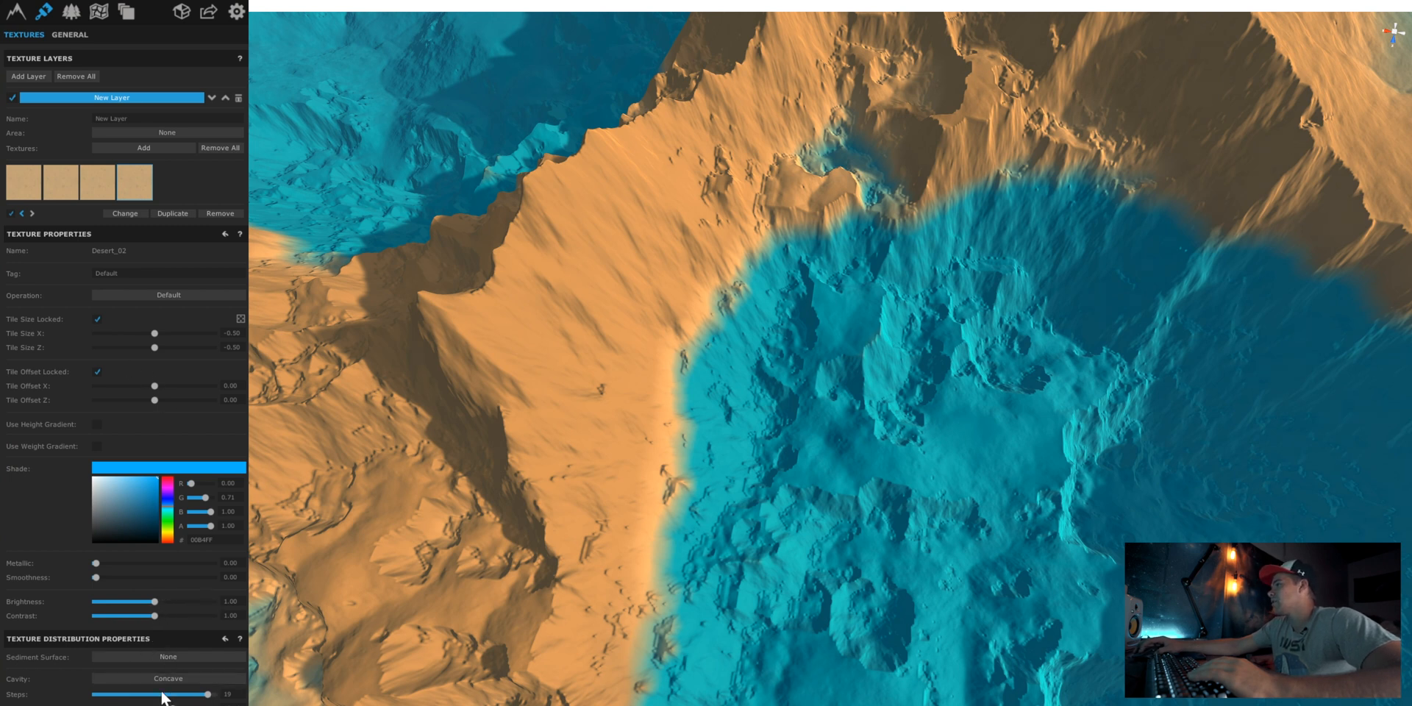
- Reduce the concave texture's Cavity distribution Steps to 3 and review its coverage across the terrain
{"action": "left_click_drag", "start_coordinate": [199, 695], "coordinate": [140, 695]}
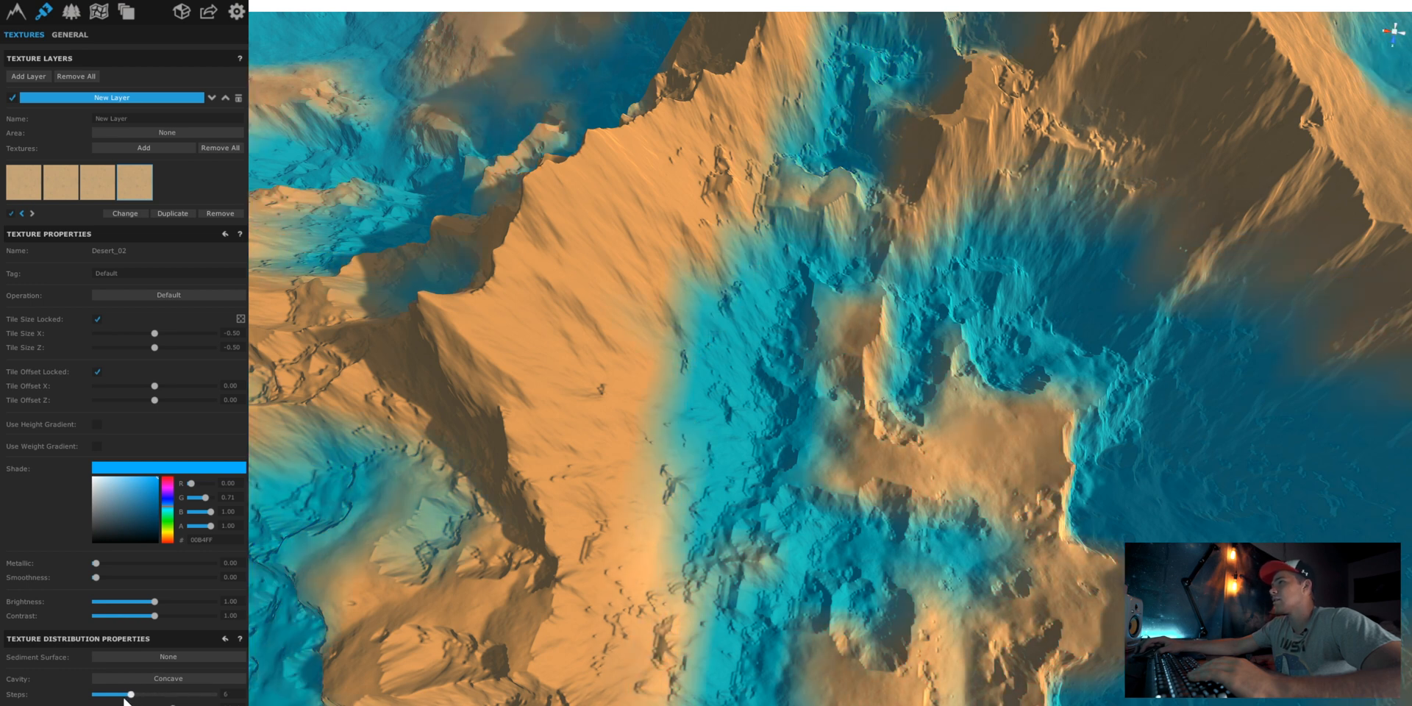
{"action": "left_click_drag", "start_coordinate": [123, 702], "coordinate": [114, 703]}
{"action": "scroll", "coordinate": [638, 363], "scroll_direction": "down", "scroll_amount": 3}
{"action": "scroll", "coordinate": [638, 363], "scroll_direction": "down", "scroll_amount": 10}
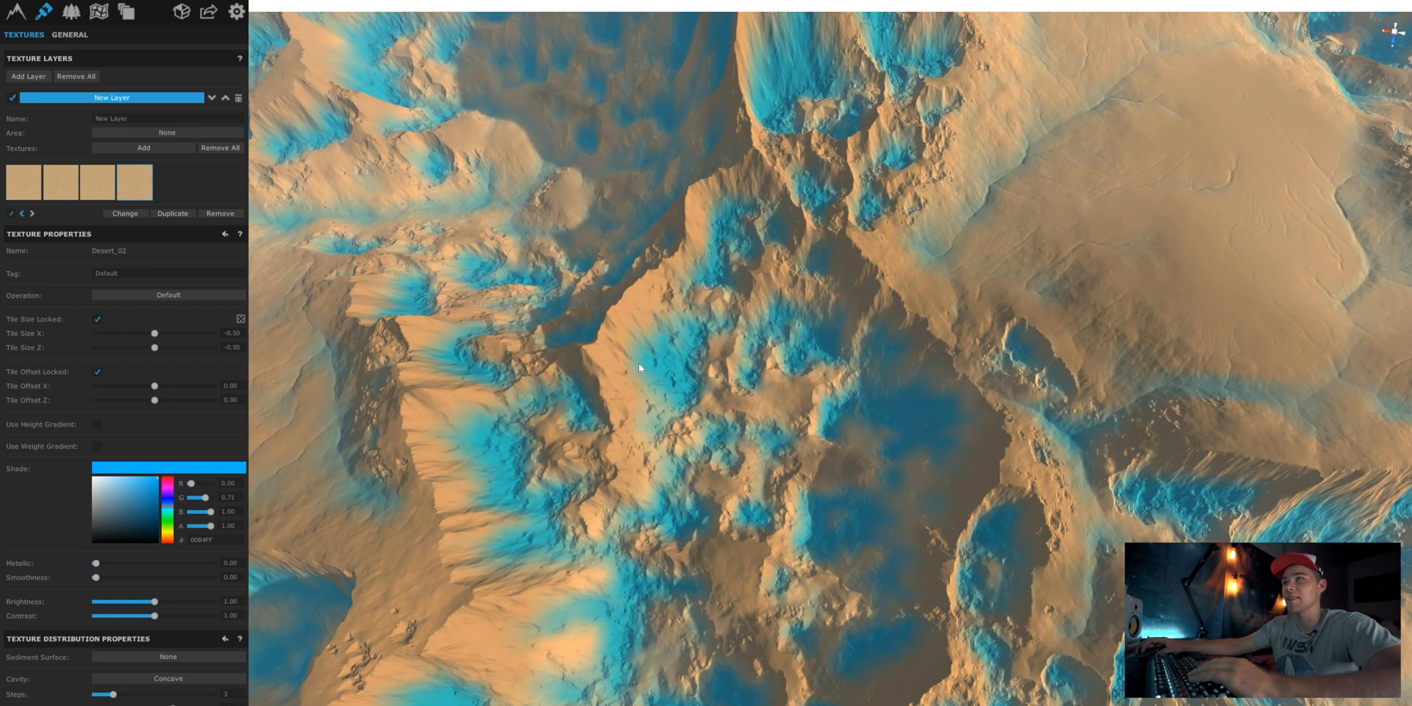
{"action": "scroll", "coordinate": [638, 363], "scroll_direction": "down", "scroll_amount": 10}
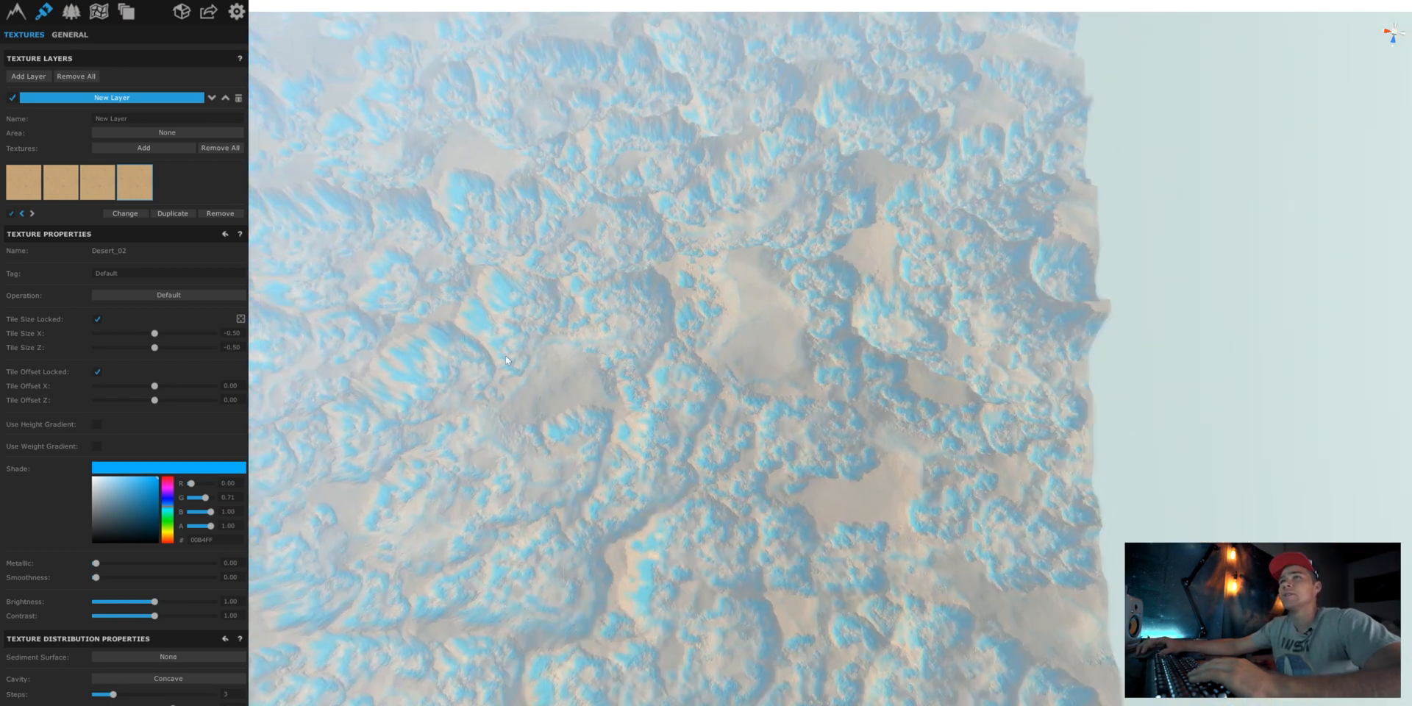
{"action": "middle_click_drag", "start_coordinate": [505, 355], "coordinate": [809, 474]}
{"action": "scroll", "coordinate": [1110, 512], "scroll_direction": "up", "scroll_amount": 5}
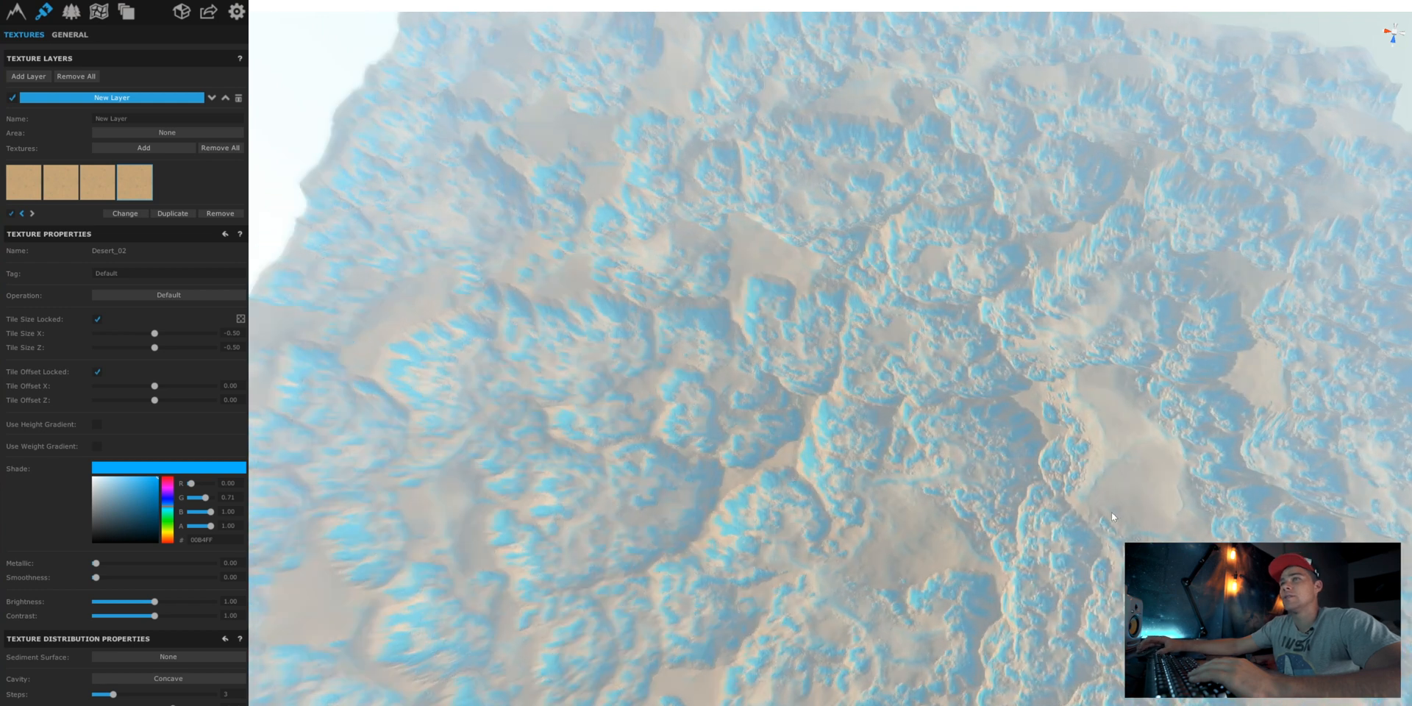
- Tint the concave texture's shade a muted sand yellow, about R 0.68, G 0.59, B 0.33, and review the terrain
{"action": "mouse_move", "coordinate": [171, 520]}
{"action": "left_mouse_down"}
{"action": "mouse_move", "coordinate": [168, 538]}
{"action": "mouse_move", "coordinate": [133, 527]}
{"action": "mouse_move", "coordinate": [140, 489]}
{"action": "left_mouse_up"}
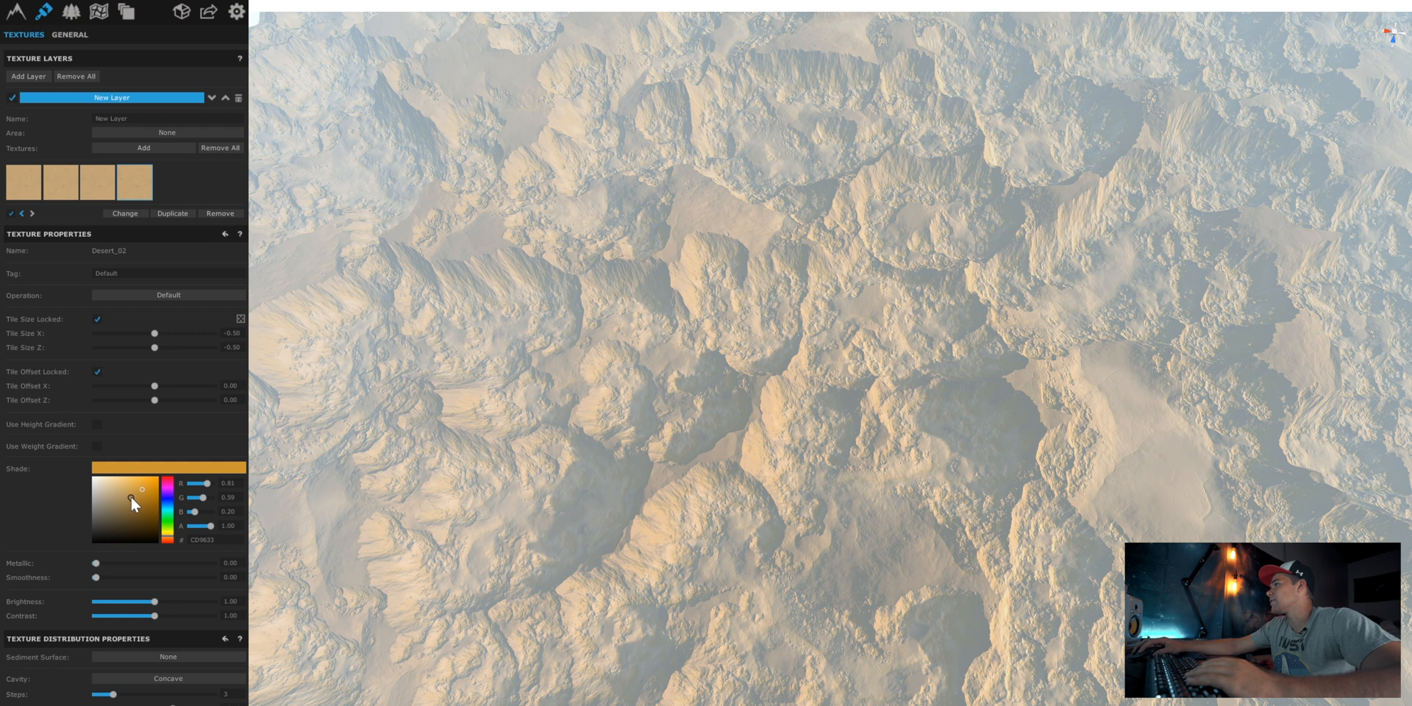
{"action": "mouse_move", "coordinate": [131, 489]}
{"action": "left_mouse_down"}
{"action": "mouse_move", "coordinate": [139, 501]}
{"action": "mouse_move", "coordinate": [126, 497]}
{"action": "left_mouse_up"}
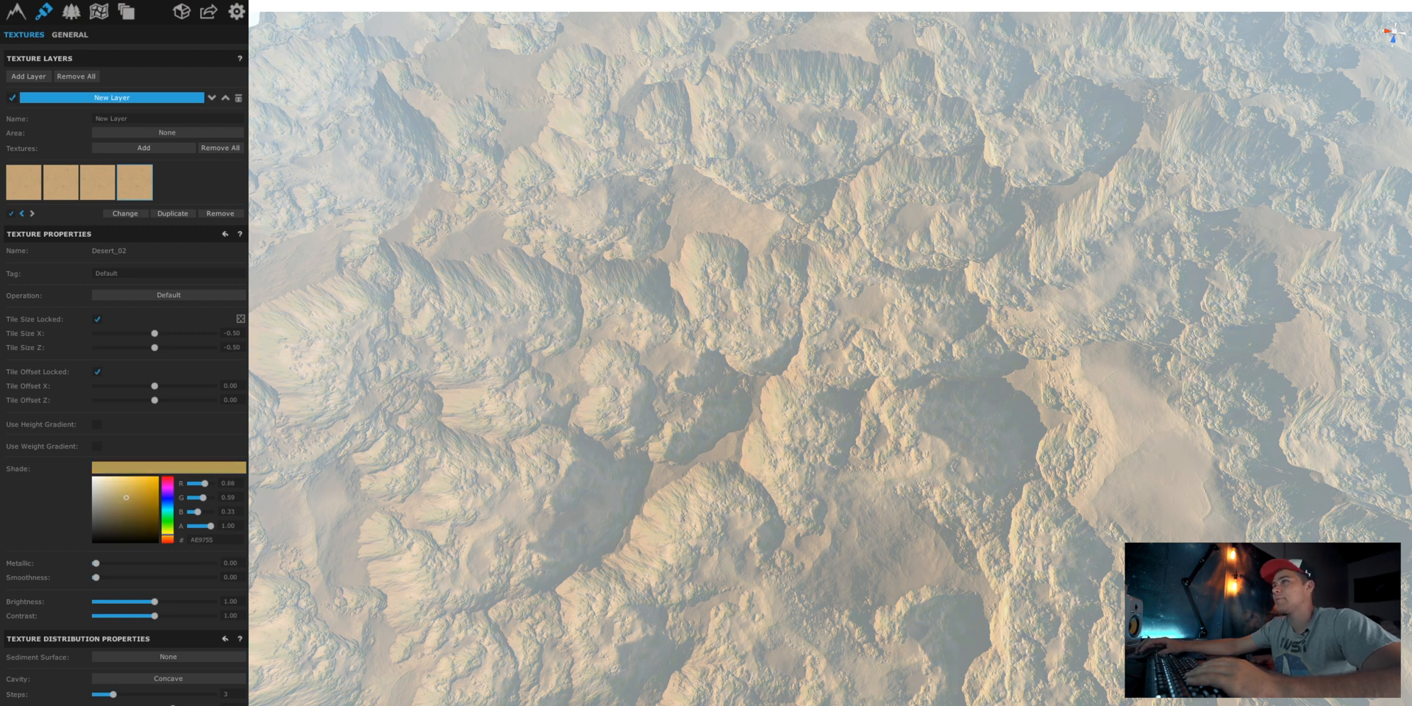
{"action": "scroll", "coordinate": [804, 399], "scroll_direction": "up", "scroll_amount": 5}
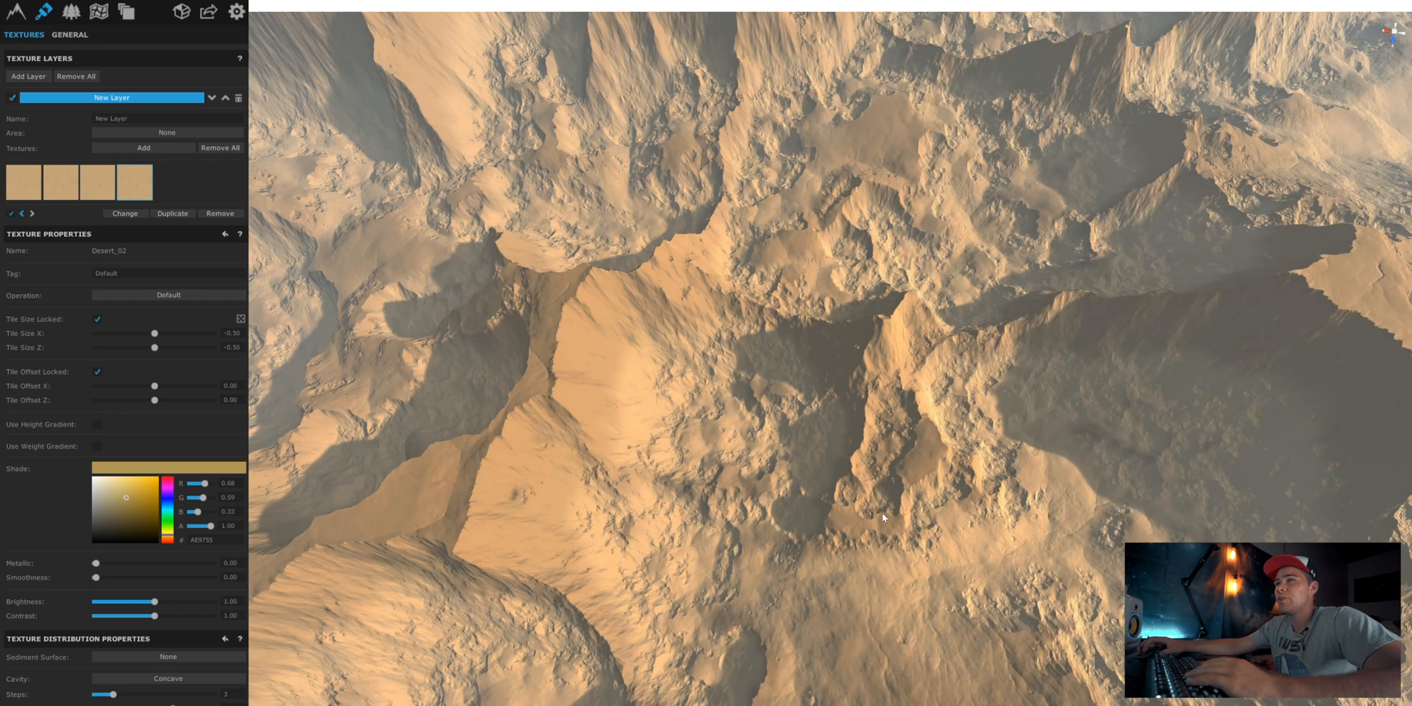
{"action": "middle_click_drag", "start_coordinate": [881, 513], "coordinate": [746, 307]}
{"action": "scroll", "coordinate": [739, 395], "scroll_direction": "down", "scroll_amount": 8}
{"action": "right_click_drag", "start_coordinate": [739, 395], "coordinate": [695, 330]}
{"action": "scroll", "coordinate": [856, 572], "scroll_direction": "up", "scroll_amount": 10}
{"action": "scroll", "coordinate": [854, 569], "scroll_direction": "down", "scroll_amount": 8}
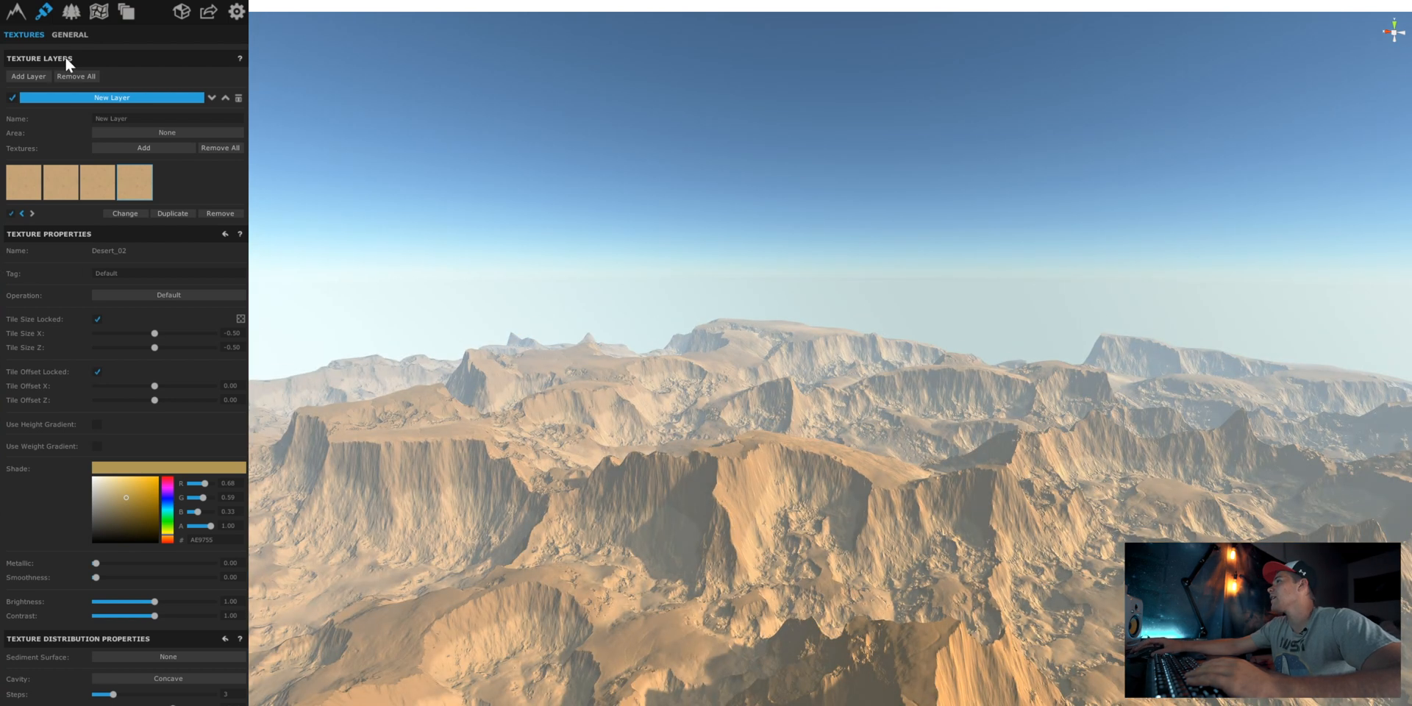
- Make the base terrain seamless in X and Z with a Border Blend Range of 0.50 to 1.00
{"action": "left_click", "coordinate": [18, 13]}
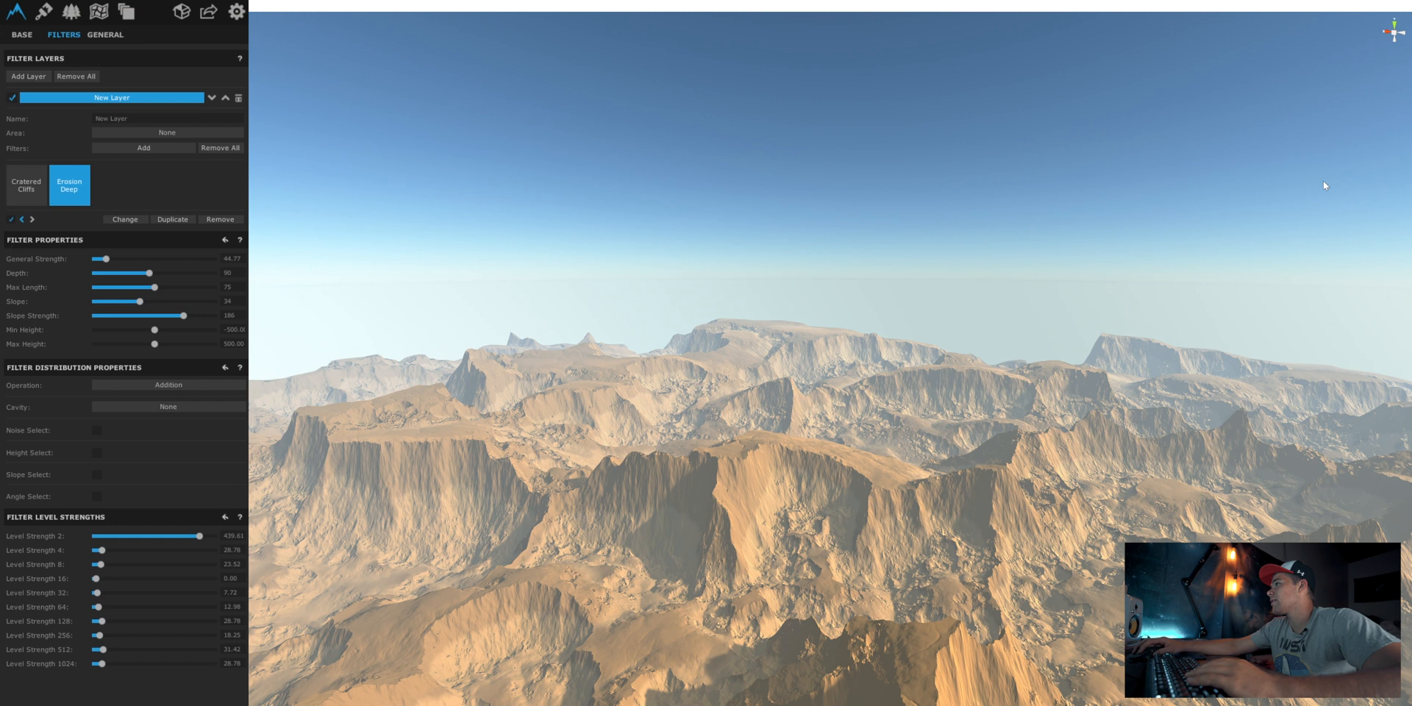
{"action": "scroll", "coordinate": [886, 570], "scroll_direction": "down", "scroll_amount": 6}
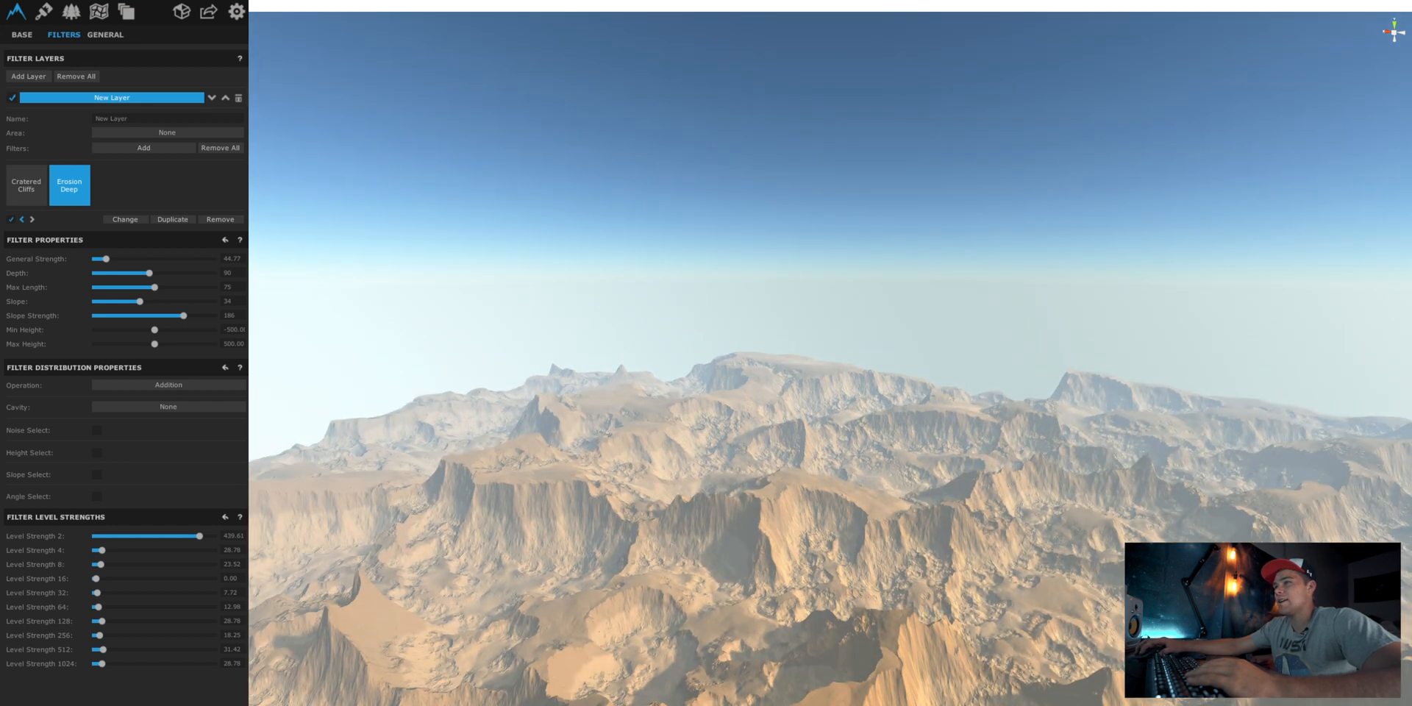
{"action": "scroll", "coordinate": [888, 560], "scroll_direction": "up", "scroll_amount": 6}
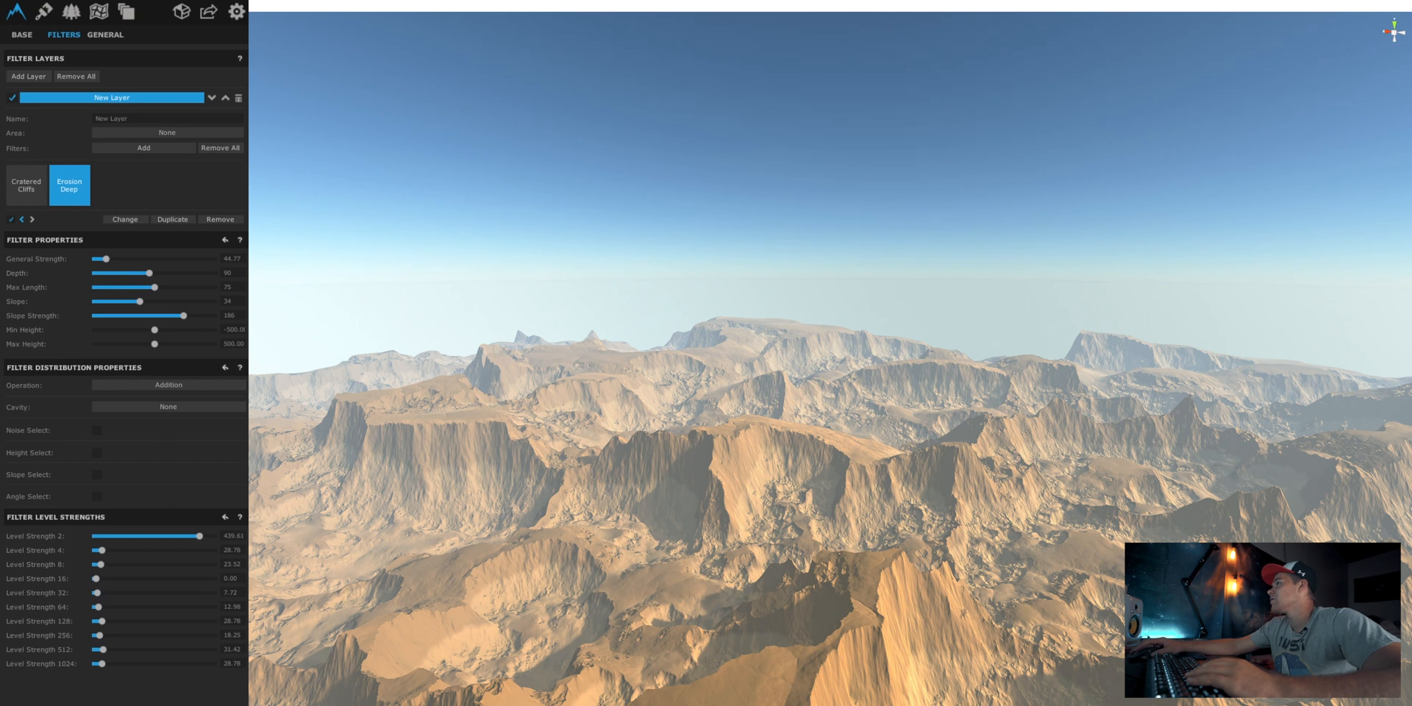
{"action": "left_click", "coordinate": [22, 34]}
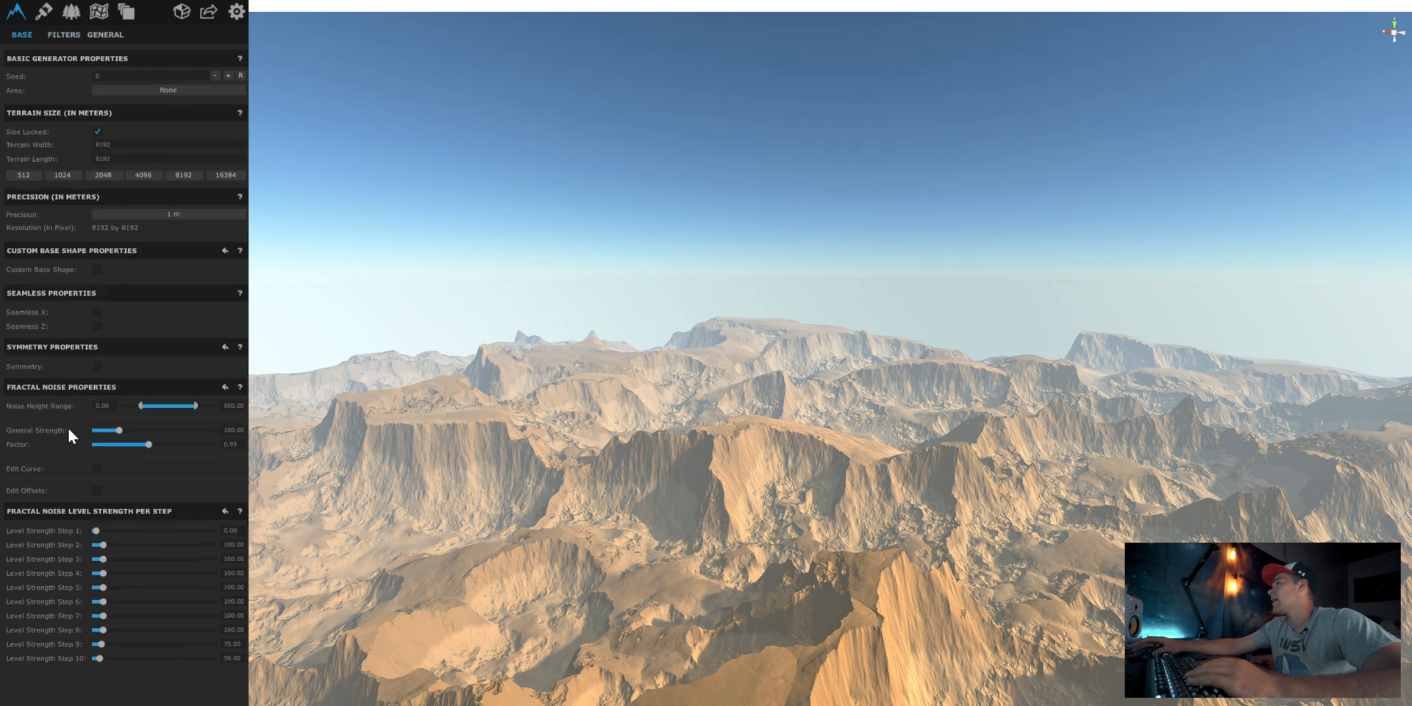
{"action": "left_click", "coordinate": [97, 312]}
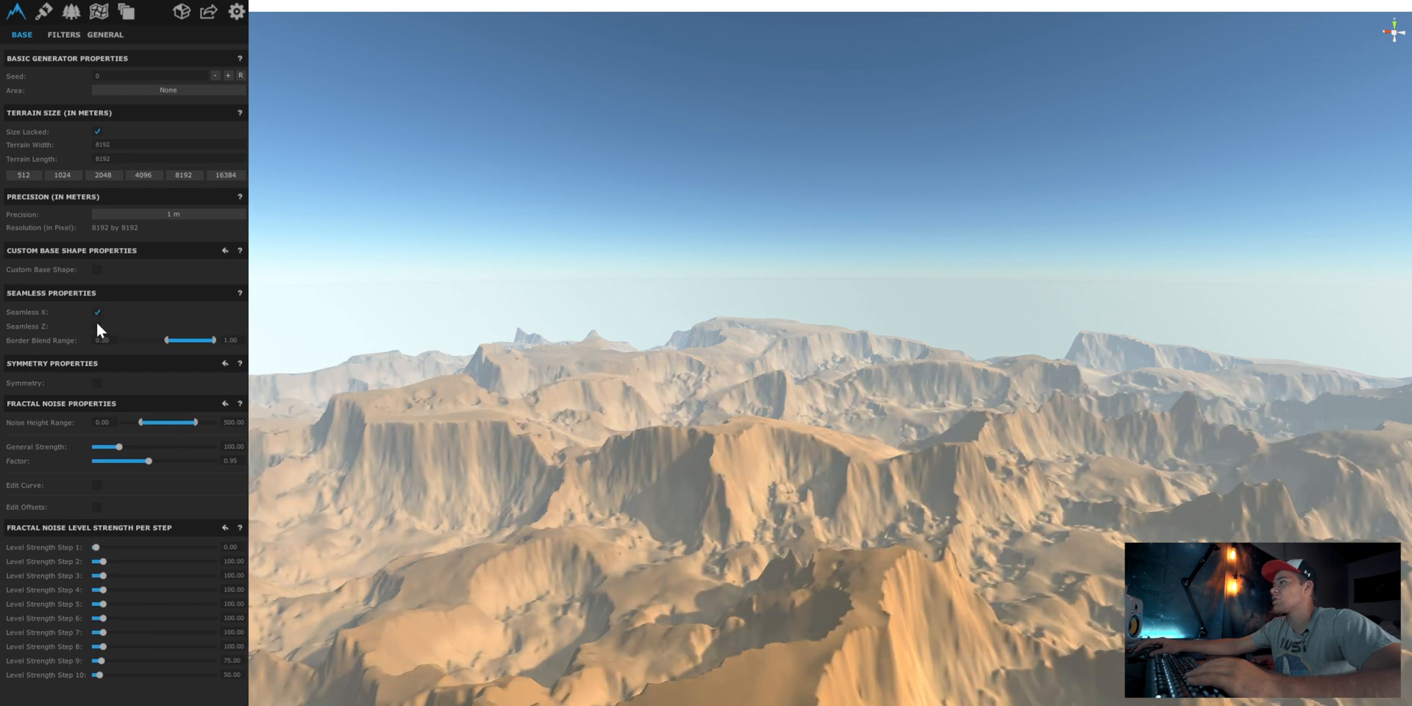
{"action": "left_click", "coordinate": [97, 326]}
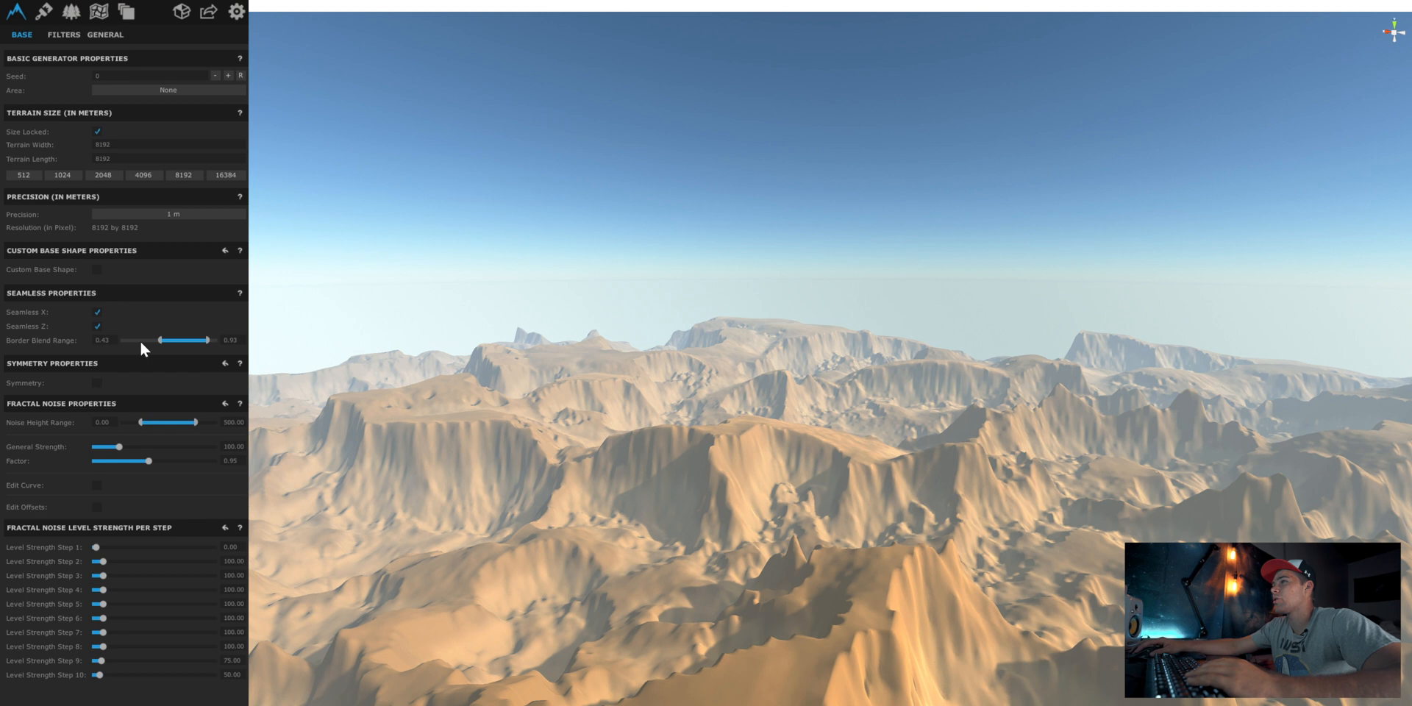
{"action": "left_click", "coordinate": [139, 339]}
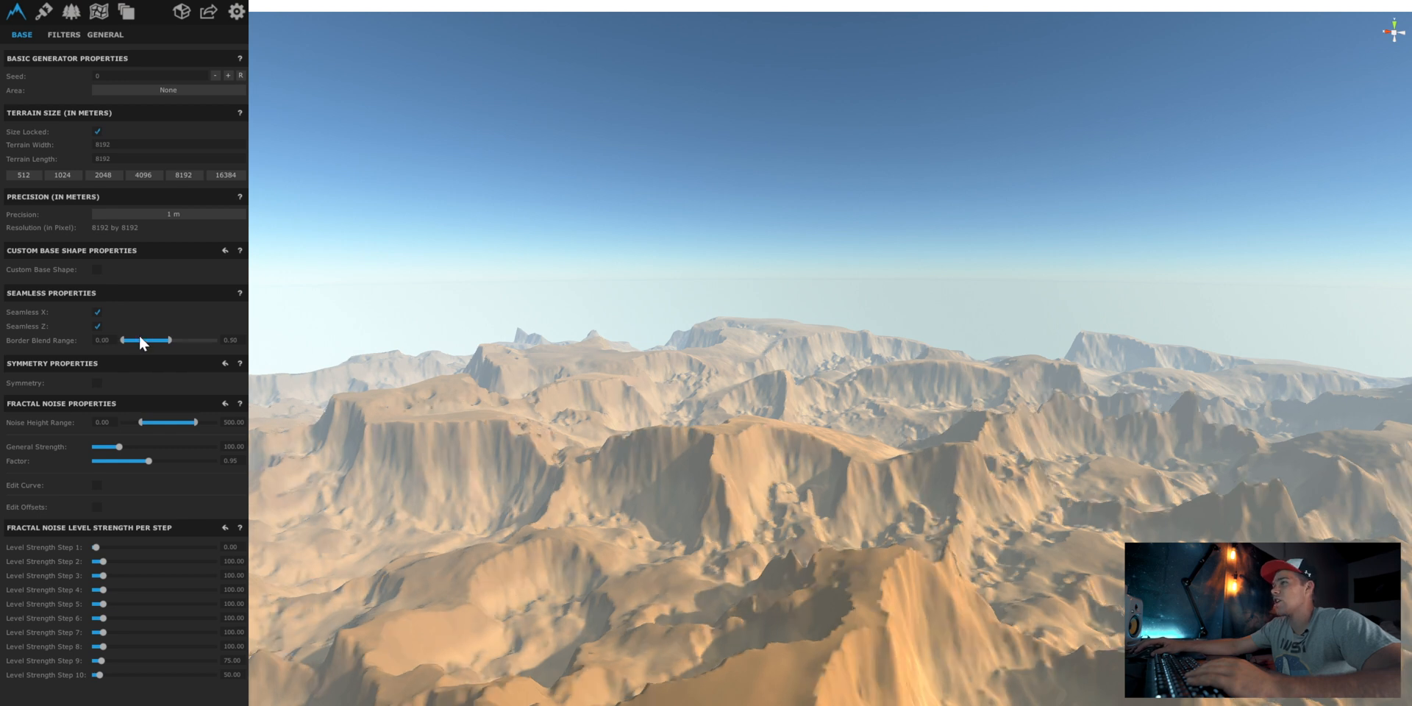
{"action": "left_click", "coordinate": [168, 340]}
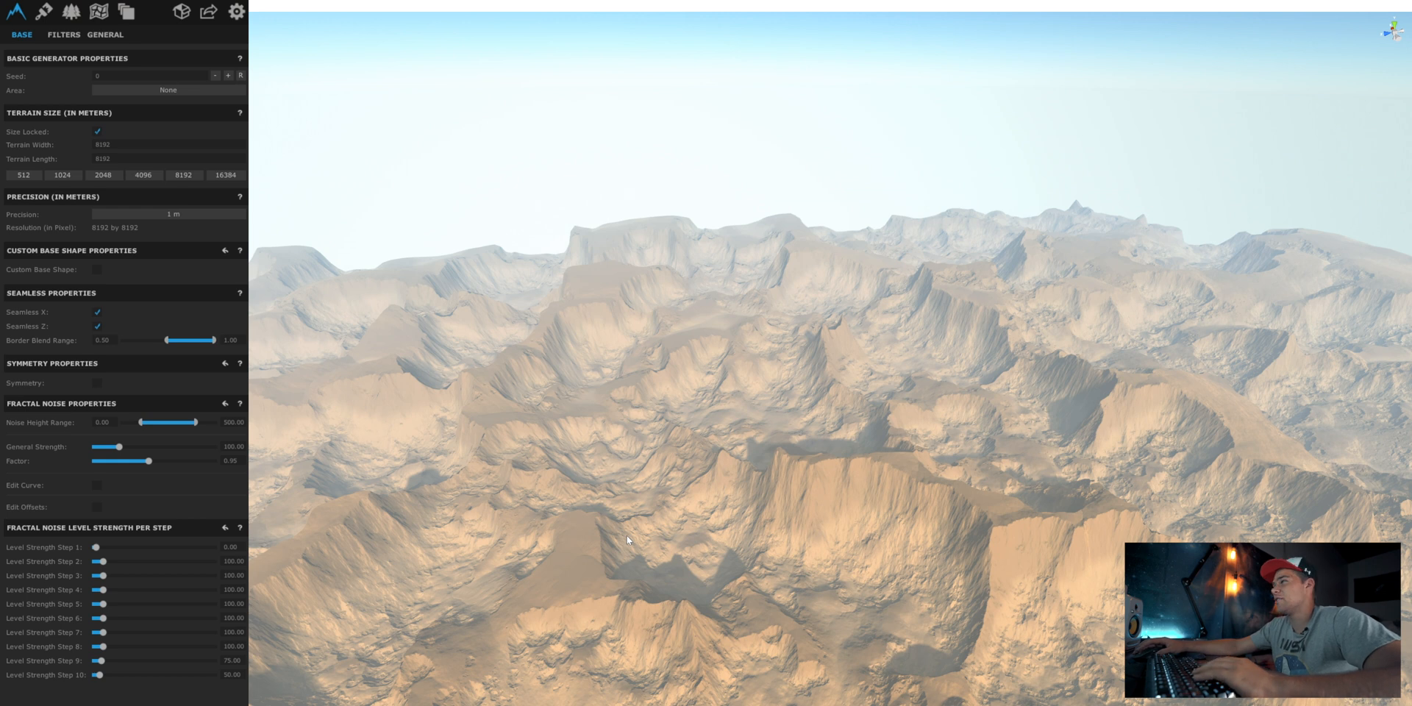
- Enable the custom base shape, start editing it and try shifting the height of a control point on the foreground cliff
{"action": "scroll", "coordinate": [627, 535], "scroll_direction": "down", "scroll_amount": 3}
{"action": "scroll", "coordinate": [1125, 633], "scroll_direction": "up", "scroll_amount": 4}
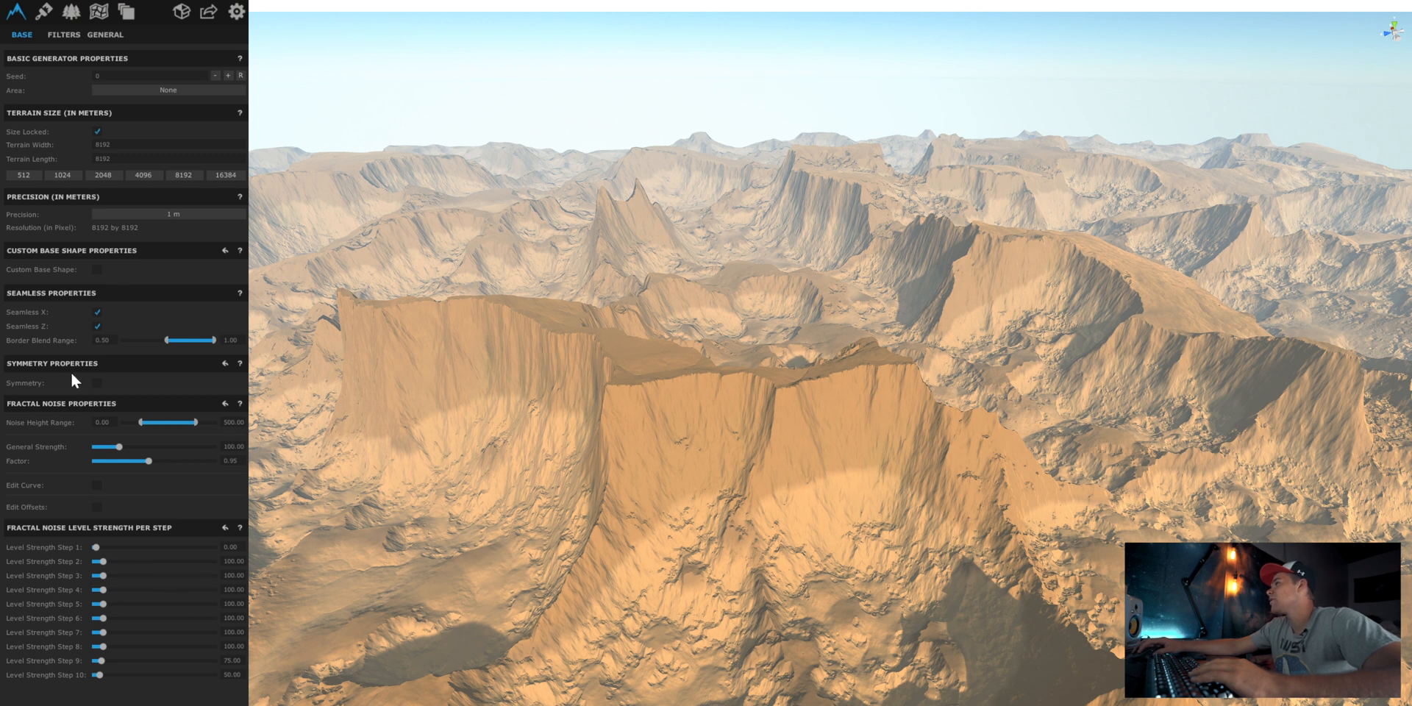
{"action": "left_click", "coordinate": [96, 269]}
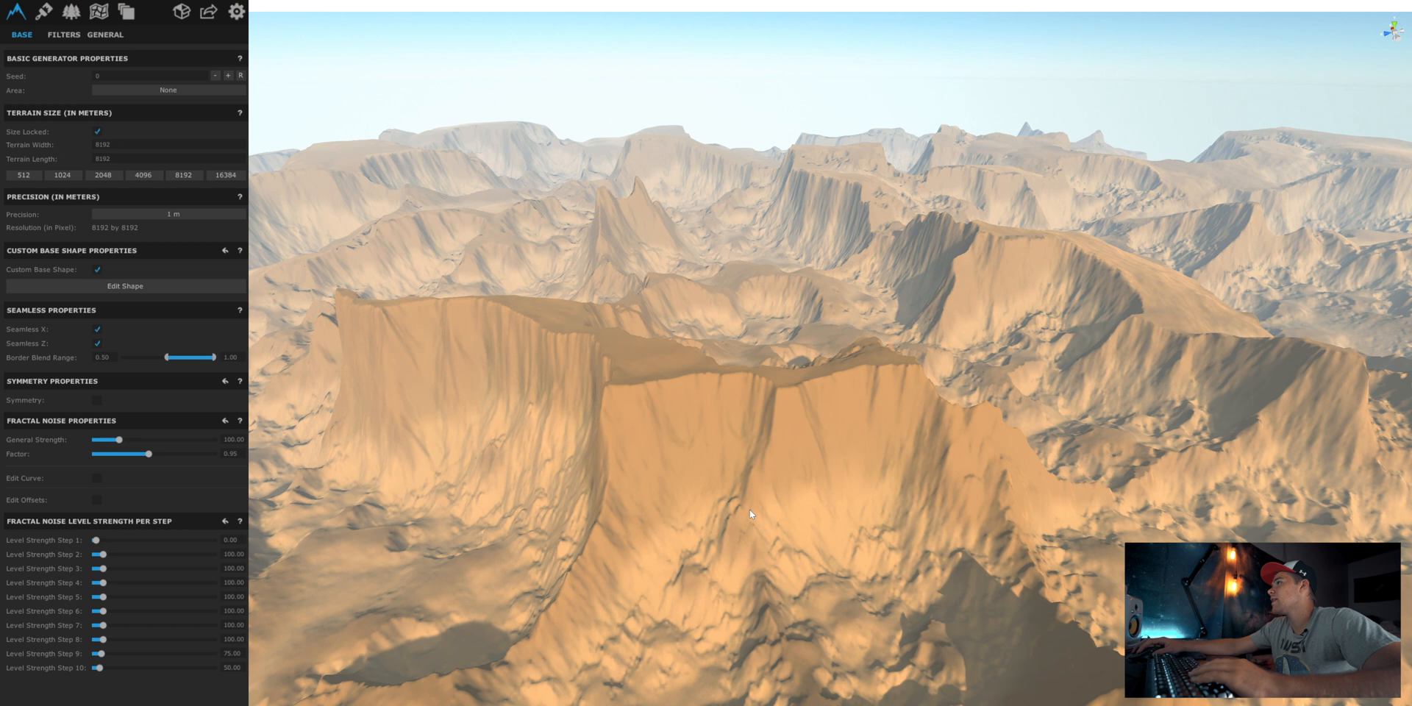
{"action": "left_click", "coordinate": [152, 286]}
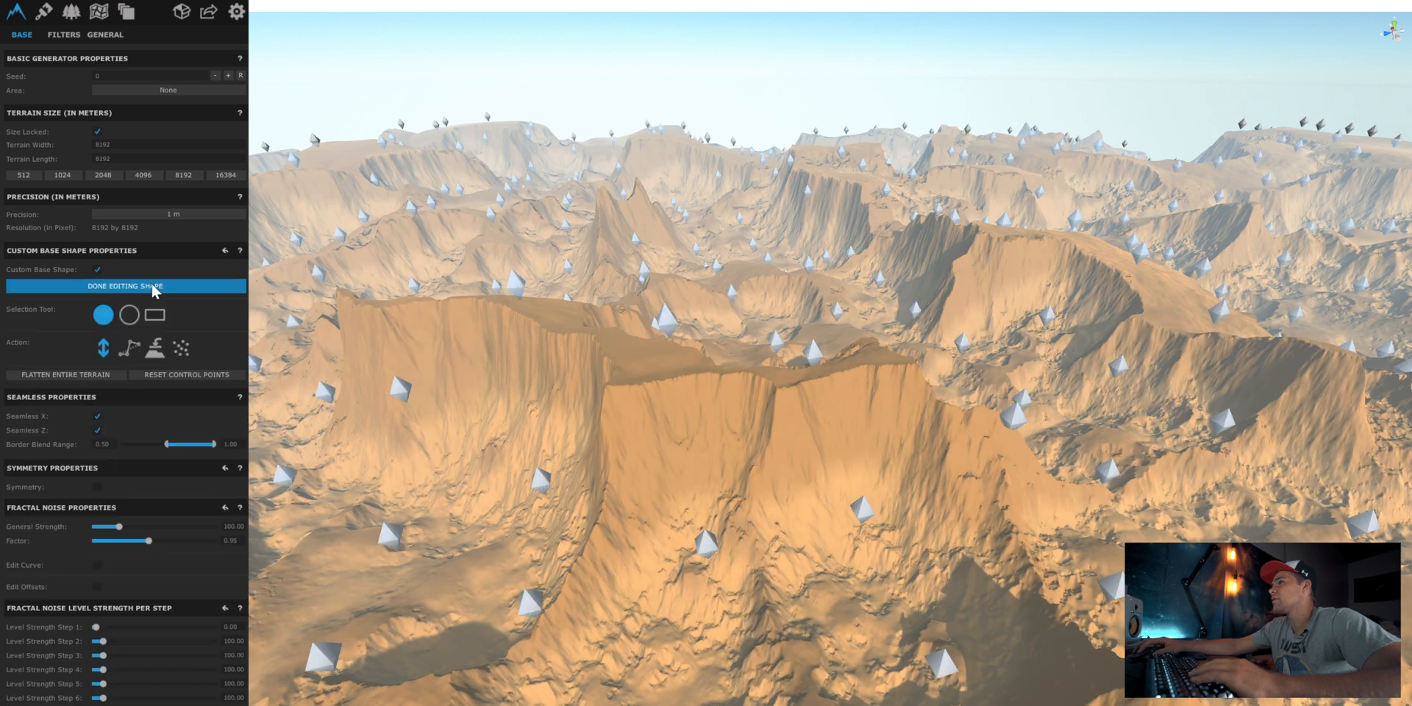
{"action": "left_click_drag", "start_coordinate": [717, 545], "coordinate": [707, 479]}
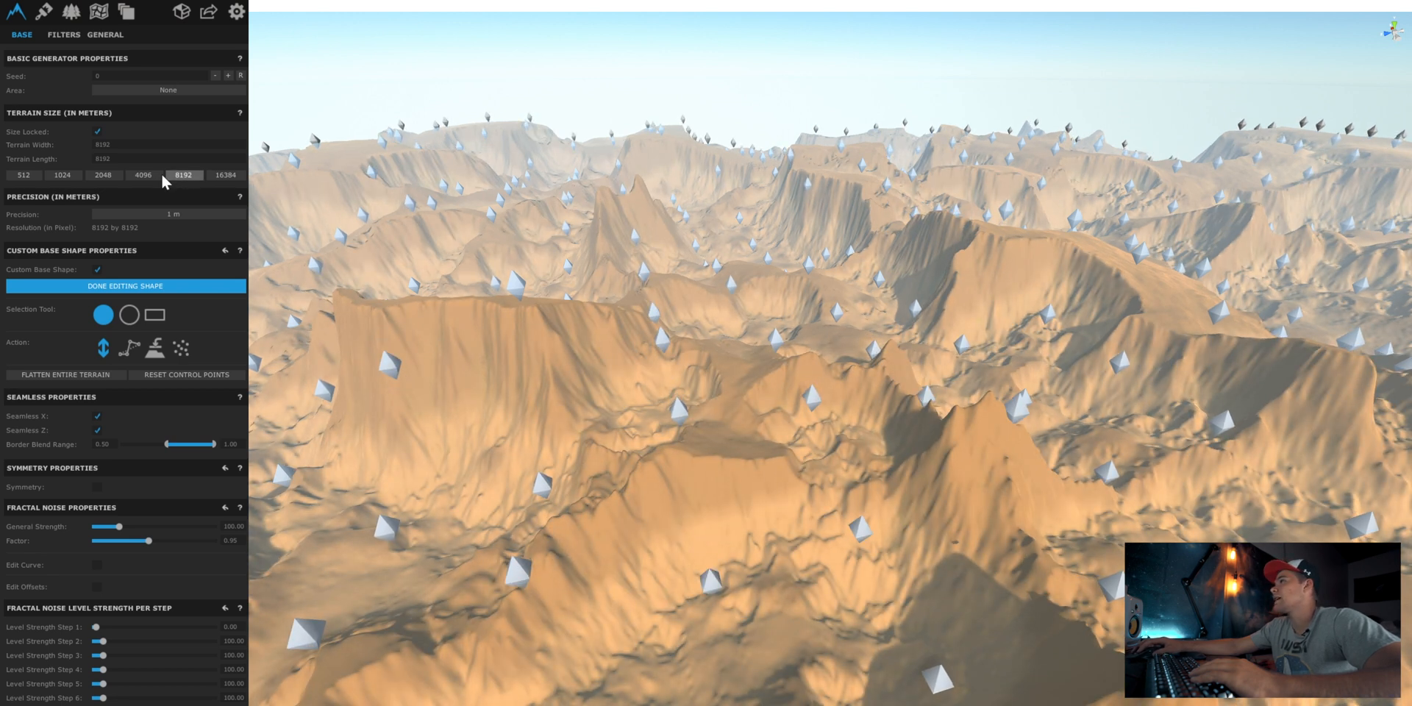
- Set the terrain size to 2048 m
{"action": "left_click", "coordinate": [110, 174]}
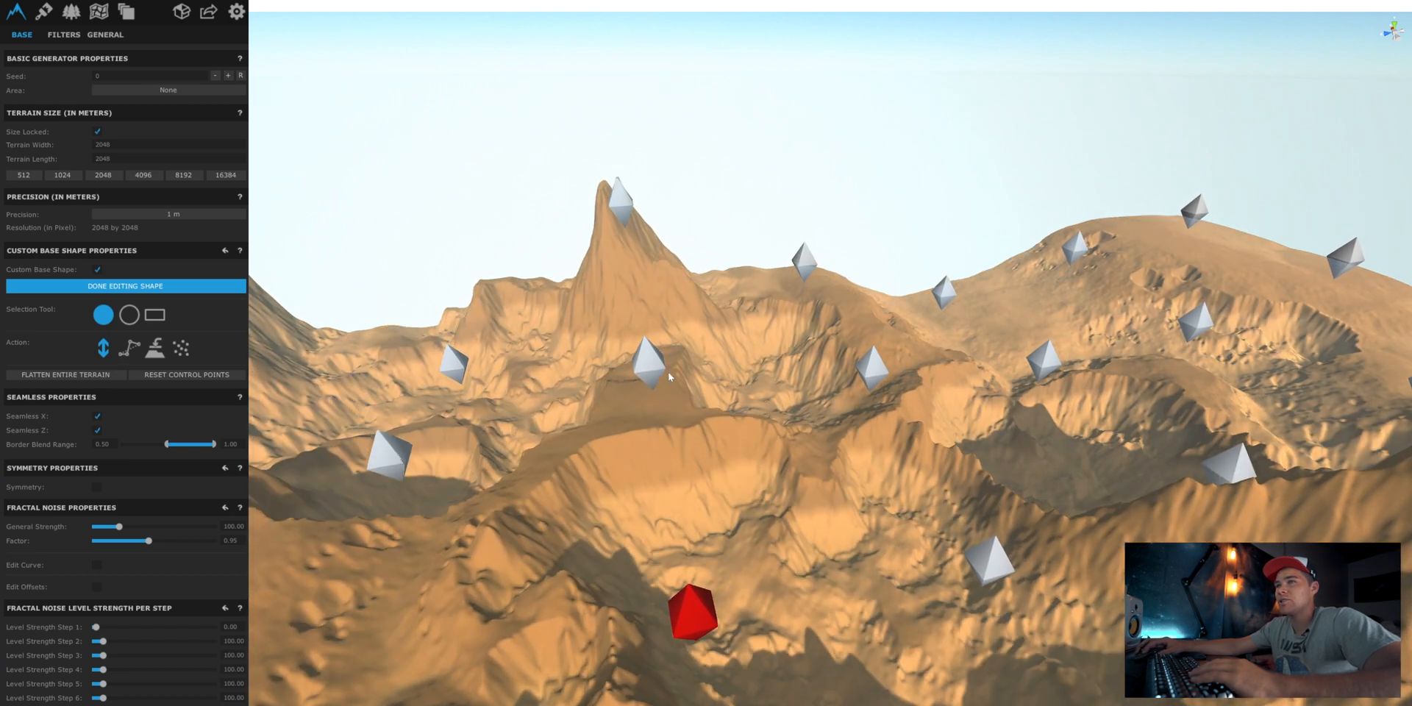
- Try reshaping the area in front of the sharp peak by changing the height of single control points
{"action": "left_click_drag", "start_coordinate": [622, 246], "coordinate": [494, 16]}
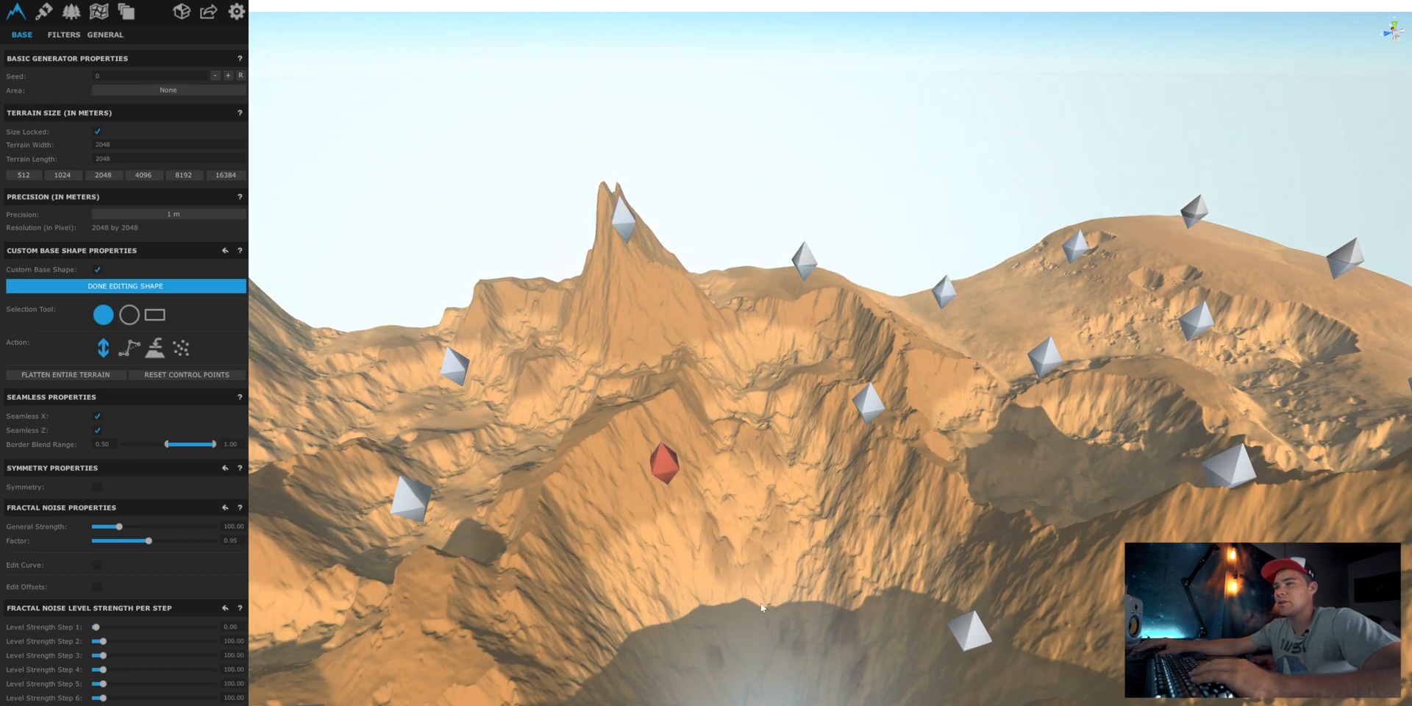
{"action": "scroll", "coordinate": [792, 669], "scroll_direction": "down", "scroll_amount": 5}
{"action": "scroll", "coordinate": [797, 665], "scroll_direction": "down", "scroll_amount": 2}
{"action": "left_click_drag", "start_coordinate": [842, 640], "coordinate": [842, 484]}
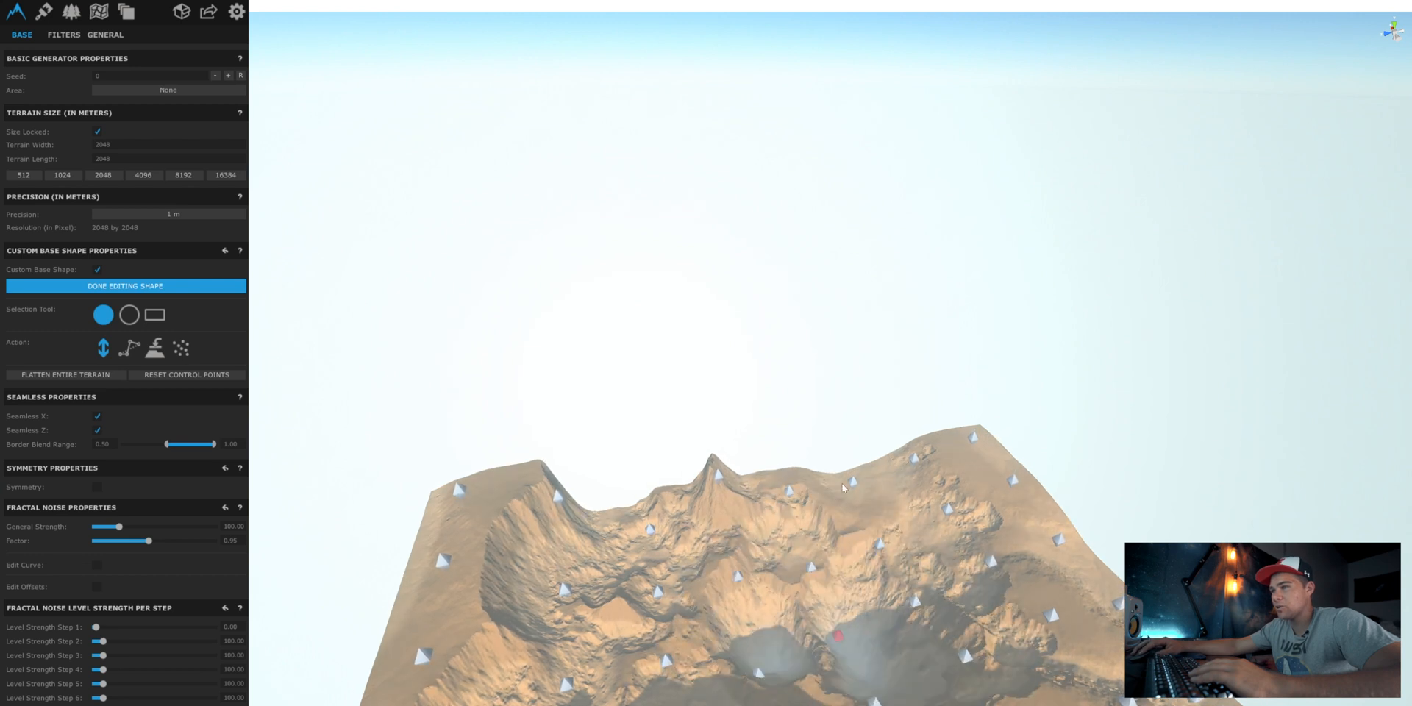
- Adjust the heights of several control points across the middle of the terrain one by one to carve its basin
{"action": "left_click_drag", "start_coordinate": [771, 630], "coordinate": [768, 683]}
{"action": "left_click_drag", "start_coordinate": [666, 659], "coordinate": [667, 695]}
{"action": "left_click_drag", "start_coordinate": [758, 668], "coordinate": [758, 637]}
{"action": "left_click_drag", "start_coordinate": [881, 541], "coordinate": [885, 582]}
{"action": "left_click_drag", "start_coordinate": [985, 582], "coordinate": [983, 607]}
{"action": "left_click_drag", "start_coordinate": [963, 659], "coordinate": [958, 695]}
- Lower the control points in front of the deep pit to carve a valley through the sandy slope
{"action": "mouse_move", "coordinate": [958, 694]}
{"action": "right_mouse_down"}
{"action": "mouse_move", "coordinate": [1005, 527]}
{"action": "mouse_move", "coordinate": [988, 703]}
{"action": "mouse_move", "coordinate": [976, 705]}
{"action": "right_mouse_up"}
{"action": "key", "text": "w"}
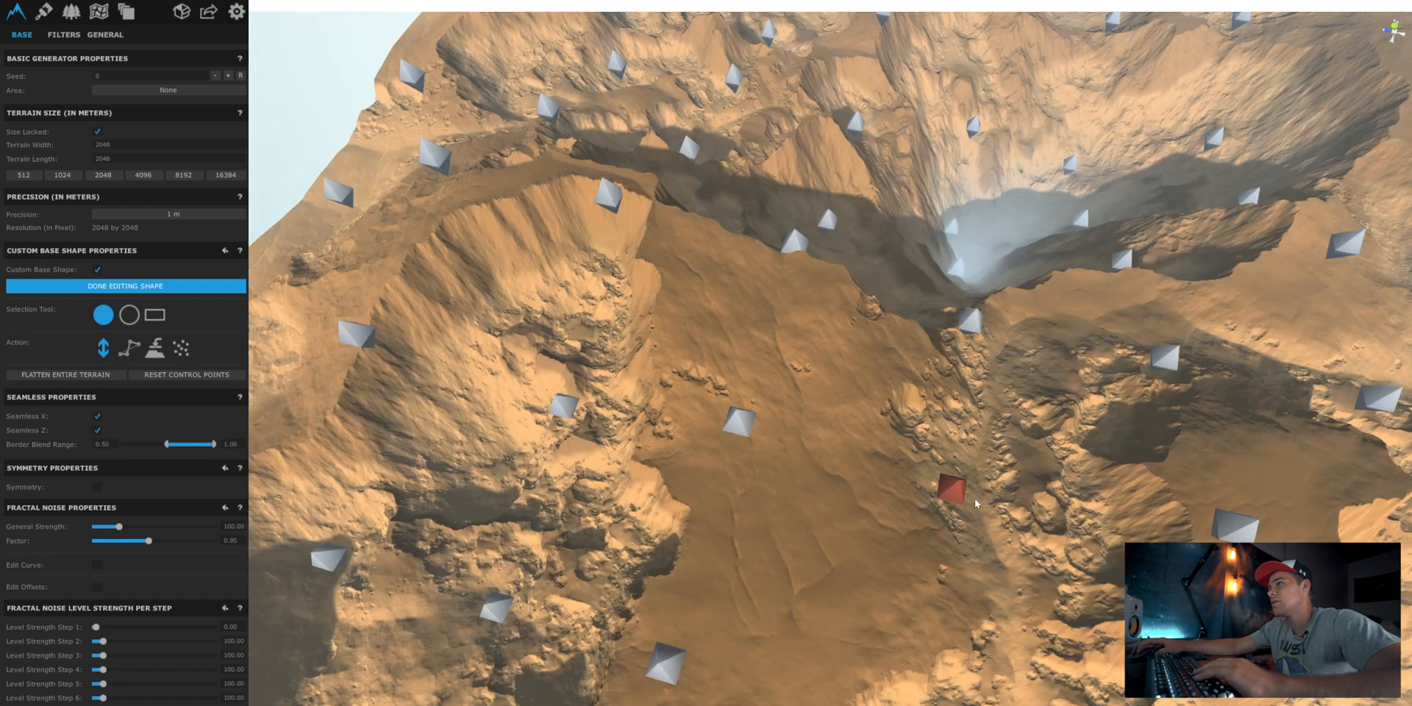
{"action": "left_click_drag", "start_coordinate": [973, 324], "coordinate": [940, 437]}
{"action": "left_click_drag", "start_coordinate": [736, 441], "coordinate": [735, 526]}
{"action": "scroll", "coordinate": [814, 693], "scroll_direction": "up", "scroll_amount": 3}
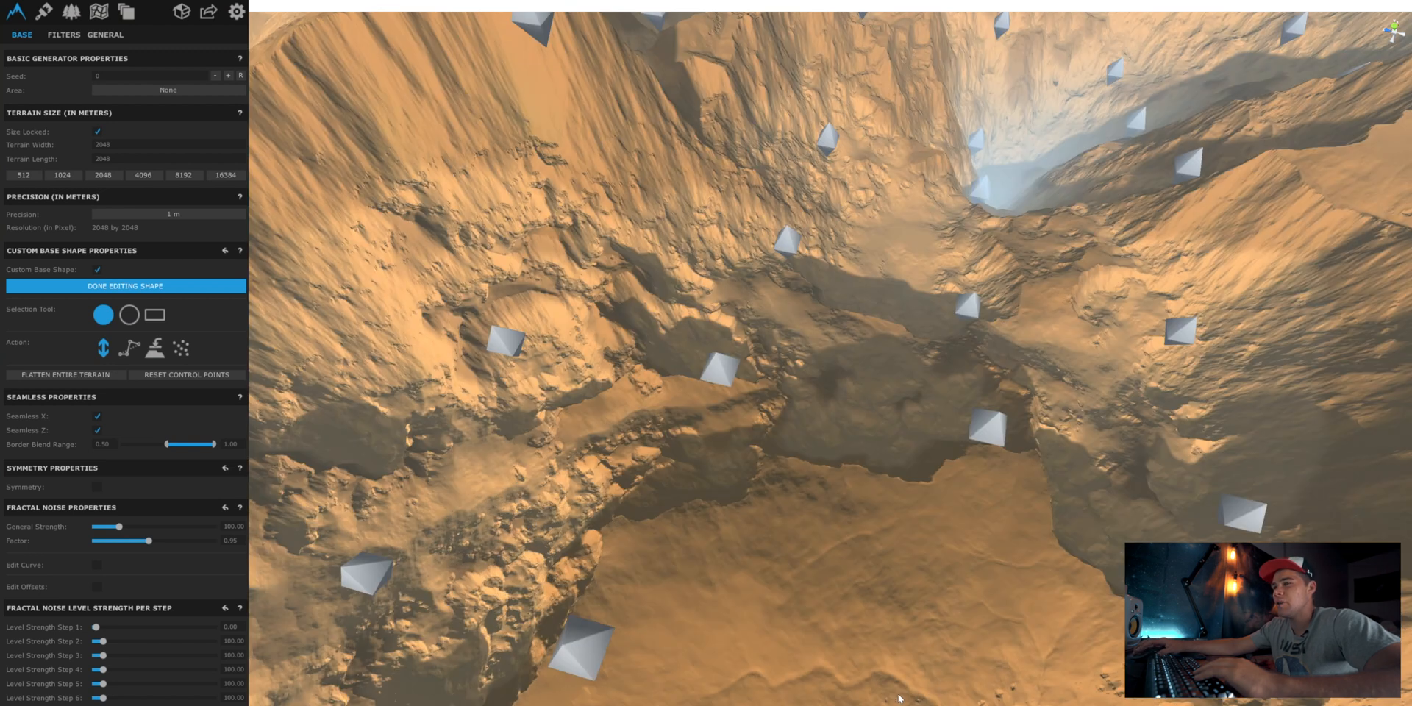
{"action": "left_click_drag", "start_coordinate": [980, 457], "coordinate": [960, 515]}
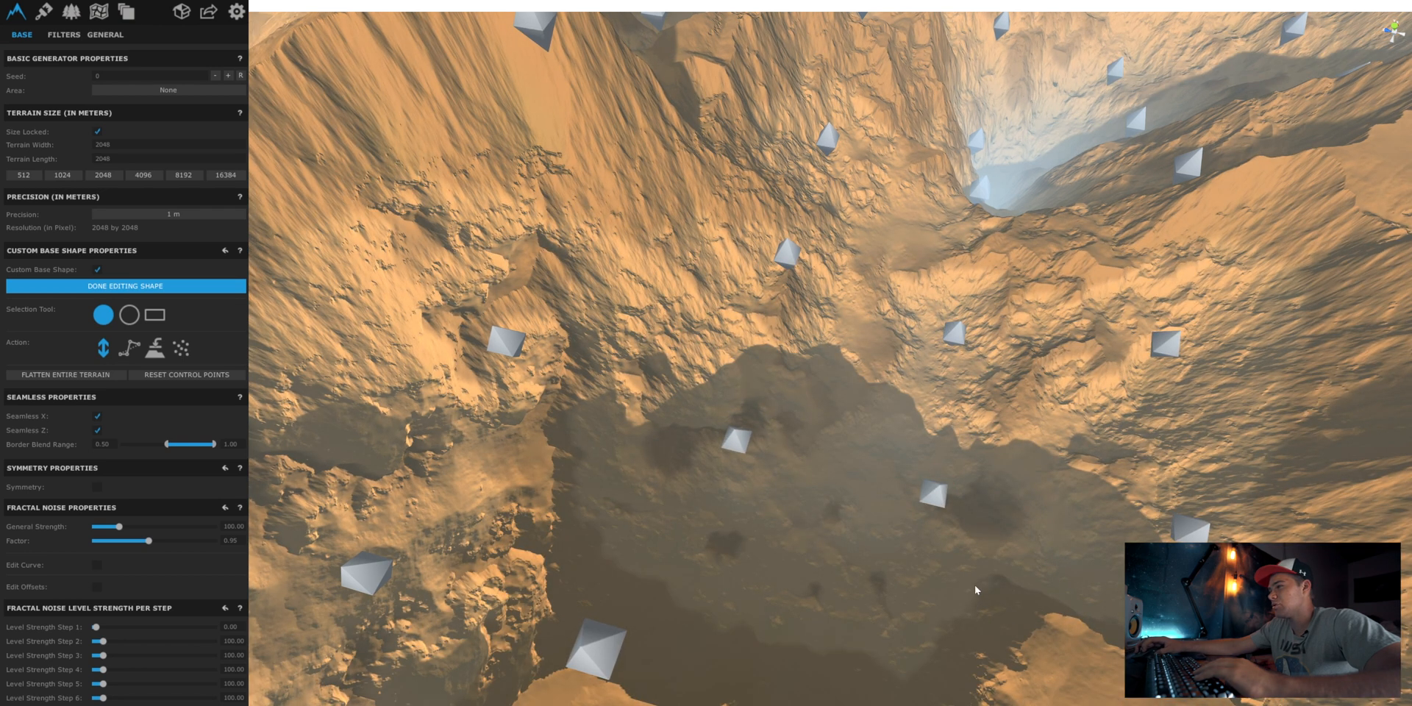
{"action": "left_click_drag", "start_coordinate": [972, 513], "coordinate": [976, 462]}
{"action": "left_click_drag", "start_coordinate": [735, 395], "coordinate": [704, 495]}
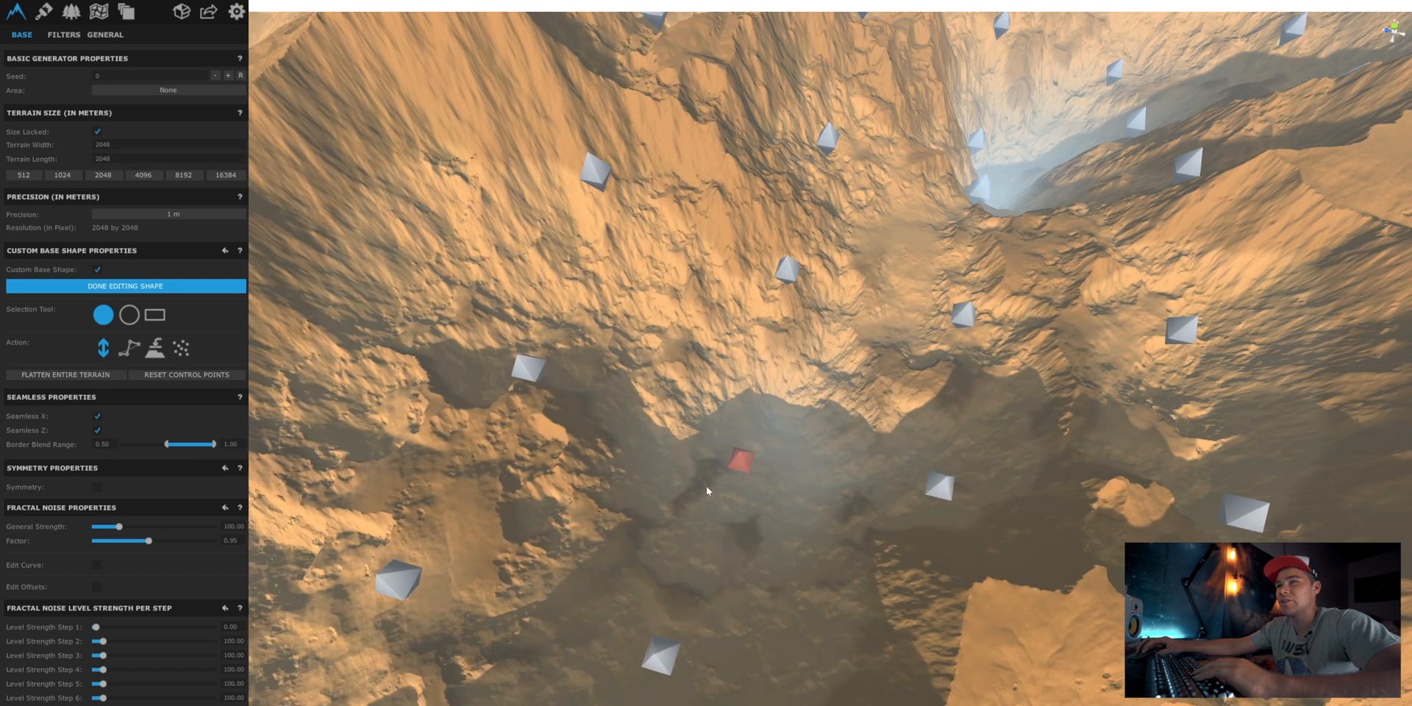
- Sink the control points beside the existing pit to carve a second deep basin, leaving a ridge between them
{"action": "left_click", "coordinate": [659, 36]}
{"action": "left_click_drag", "start_coordinate": [658, 38], "coordinate": [725, 144]}
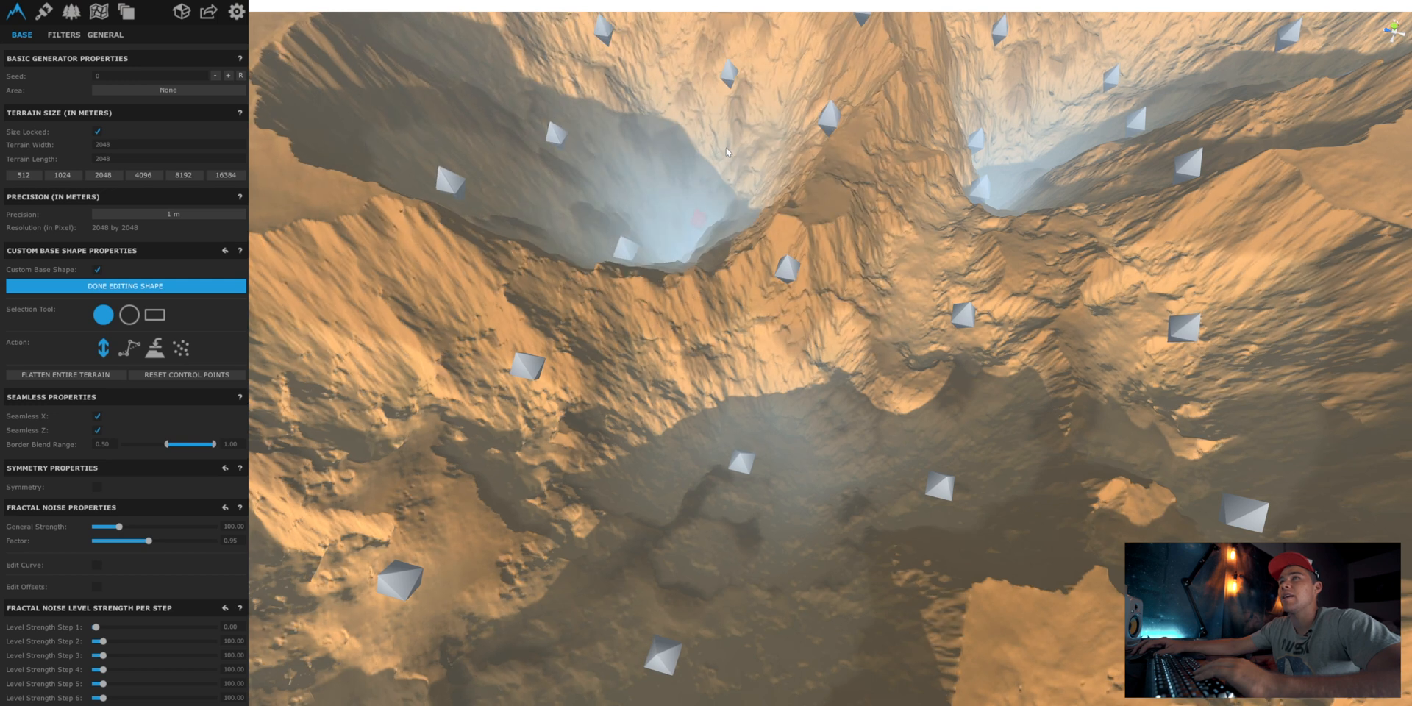
{"action": "left_click_drag", "start_coordinate": [837, 153], "coordinate": [829, 213]}
{"action": "left_click_drag", "start_coordinate": [729, 82], "coordinate": [681, 167]}
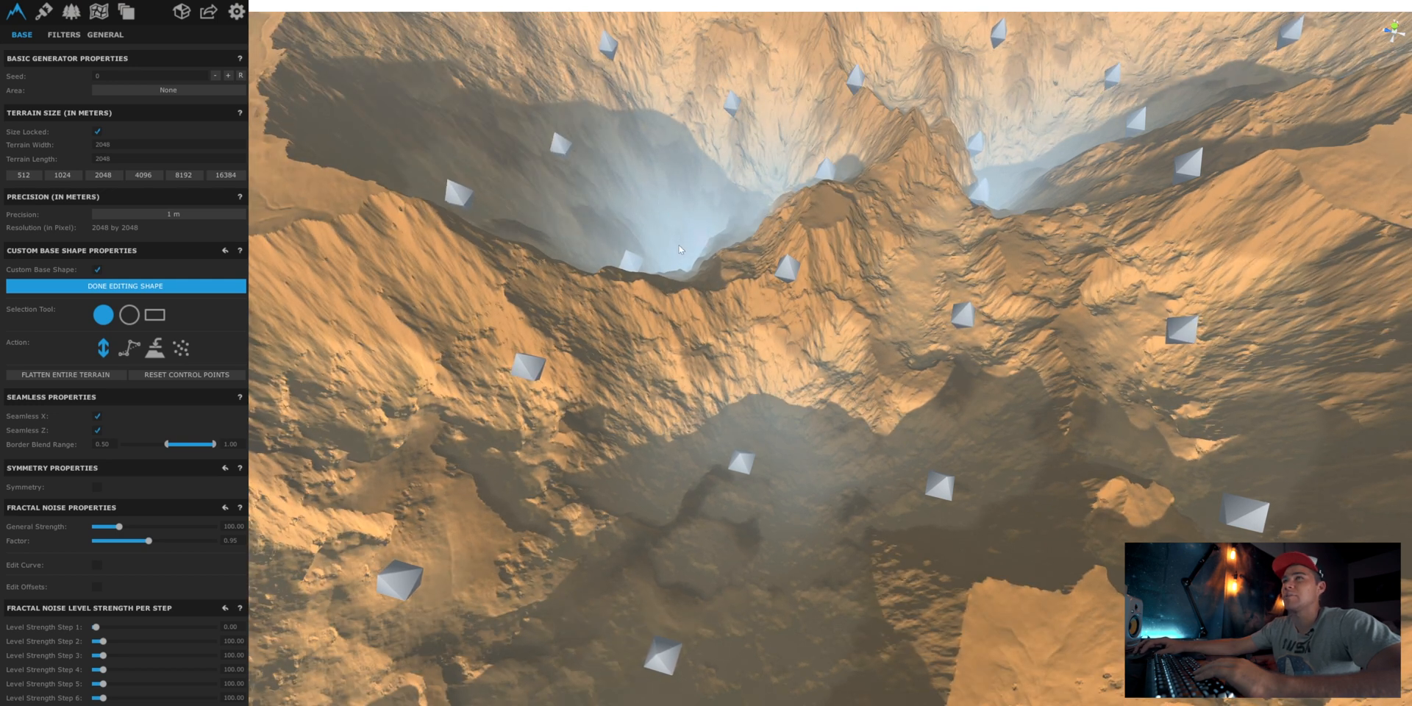
{"action": "left_click_drag", "start_coordinate": [701, 238], "coordinate": [685, 137]}
- Shift the control points along the terrain's far side and around the pit to widen the basin
{"action": "scroll", "coordinate": [676, 509], "scroll_direction": "down", "scroll_amount": 5}
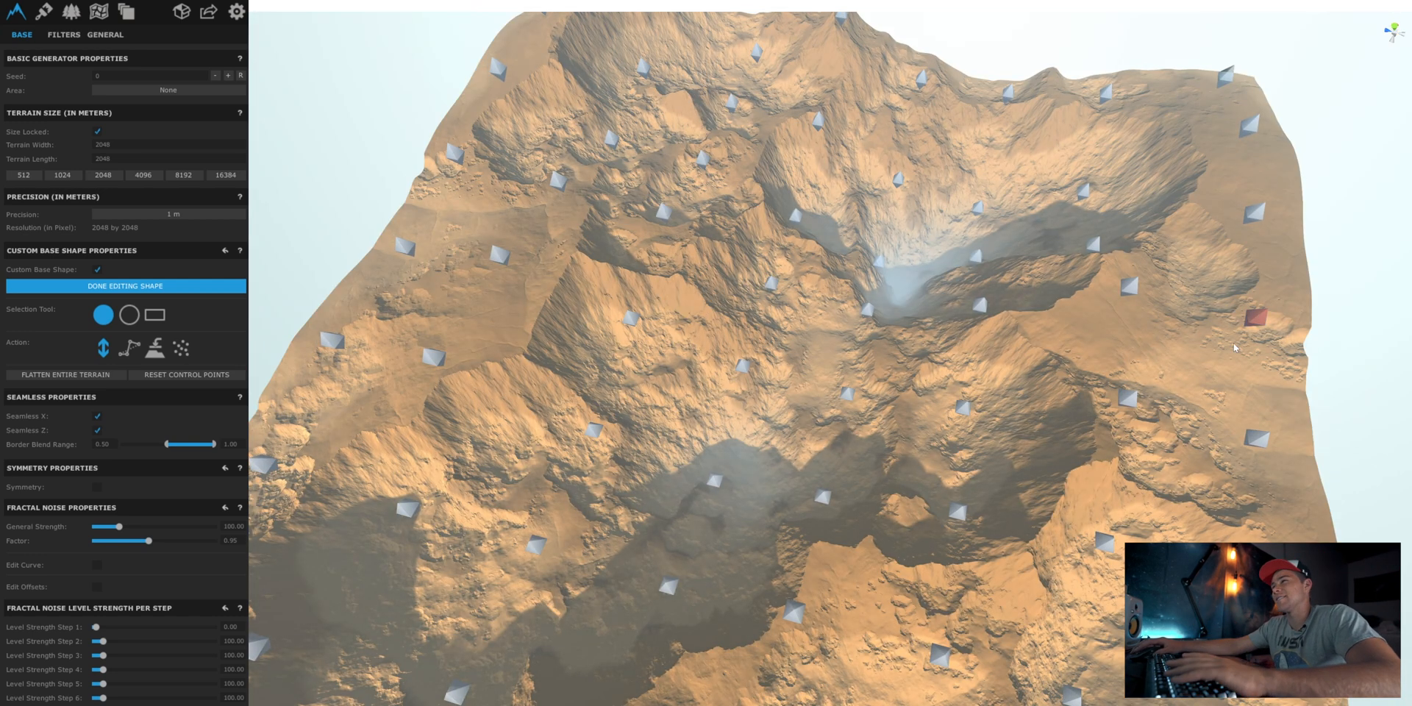
{"action": "left_click_drag", "start_coordinate": [1243, 339], "coordinate": [1207, 363]}
{"action": "left_click_drag", "start_coordinate": [1194, 265], "coordinate": [1166, 297]}
{"action": "left_click_drag", "start_coordinate": [1090, 249], "coordinate": [953, 353]}
{"action": "left_click_drag", "start_coordinate": [974, 261], "coordinate": [964, 281]}
{"action": "left_click_drag", "start_coordinate": [977, 220], "coordinate": [950, 298]}
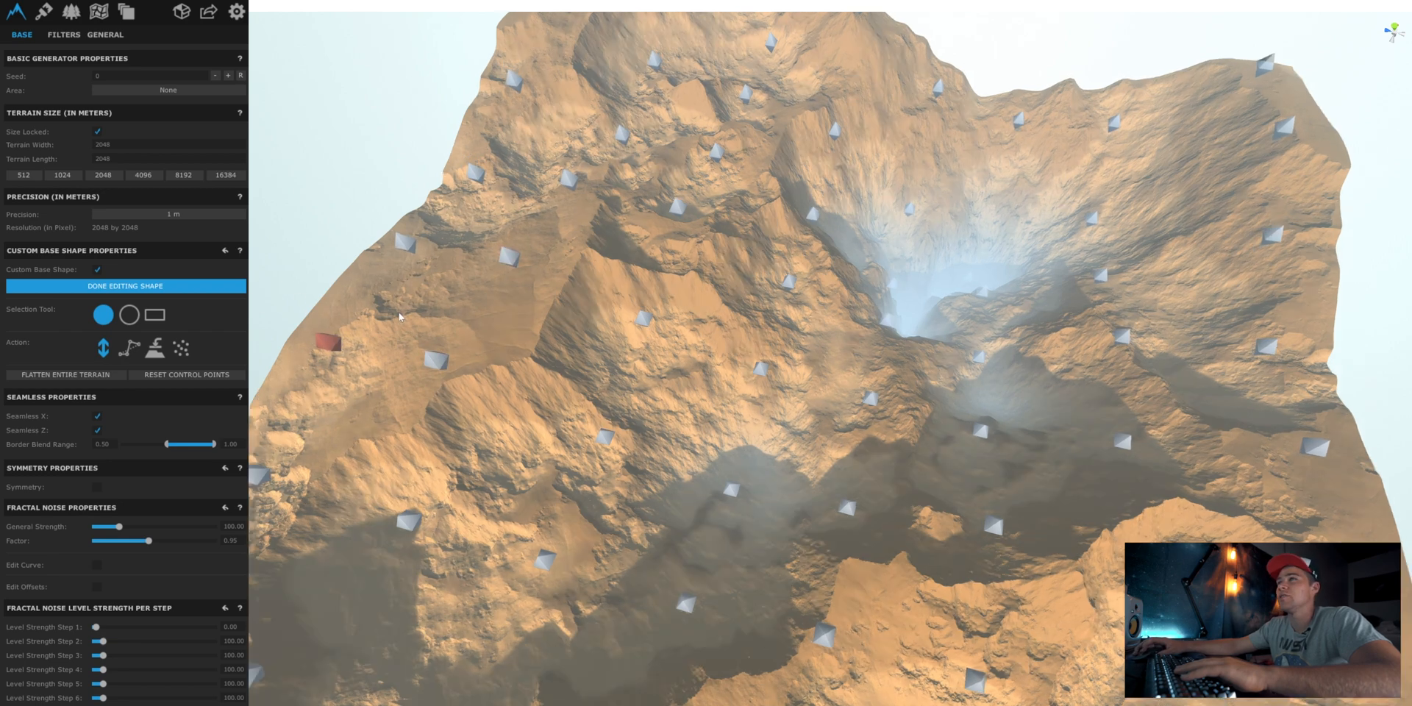
- Raise the control points in and around the deep foggy pit to fill it up
{"action": "scroll", "coordinate": [459, 303], "scroll_direction": "up", "scroll_amount": 10}
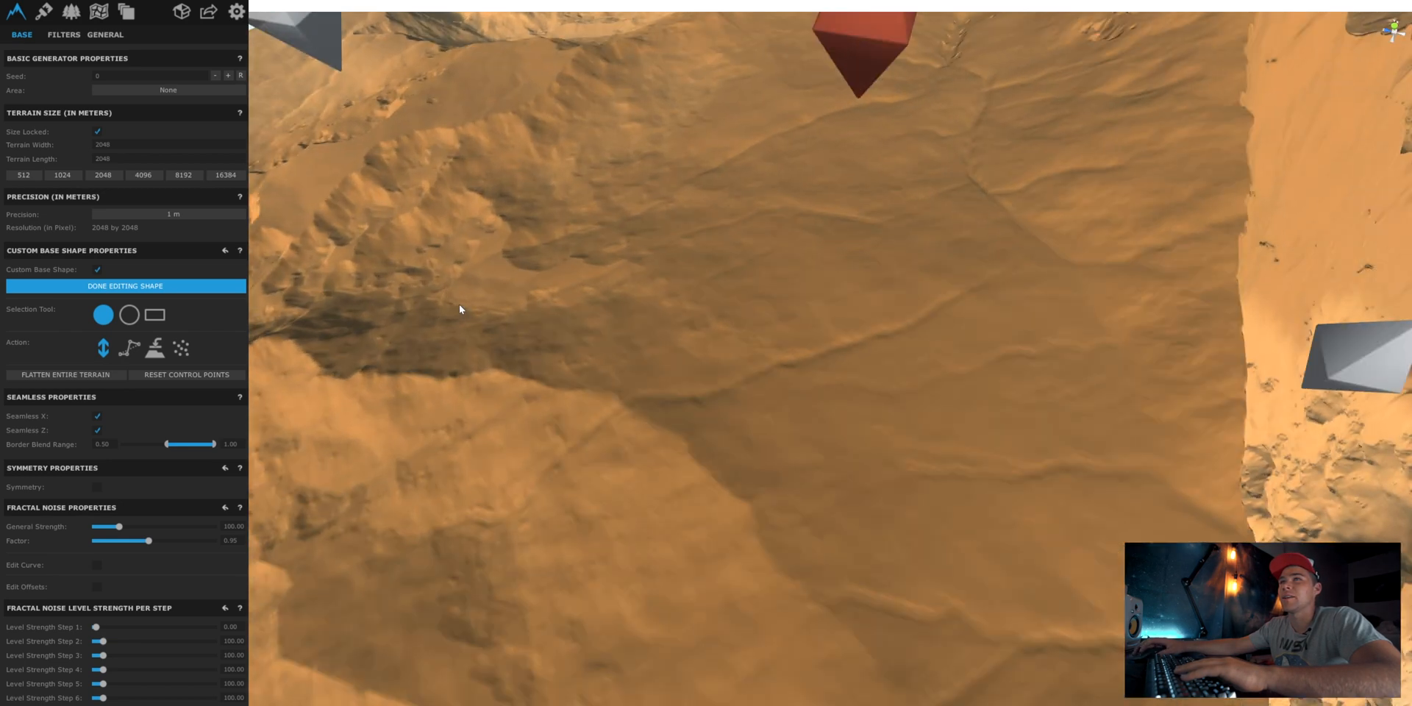
{"action": "right_click_drag", "start_coordinate": [459, 305], "coordinate": [819, 288]}
{"action": "scroll", "coordinate": [690, 312], "scroll_direction": "down", "scroll_amount": 10}
{"action": "right_click_drag", "start_coordinate": [844, 210], "coordinate": [792, 560]}
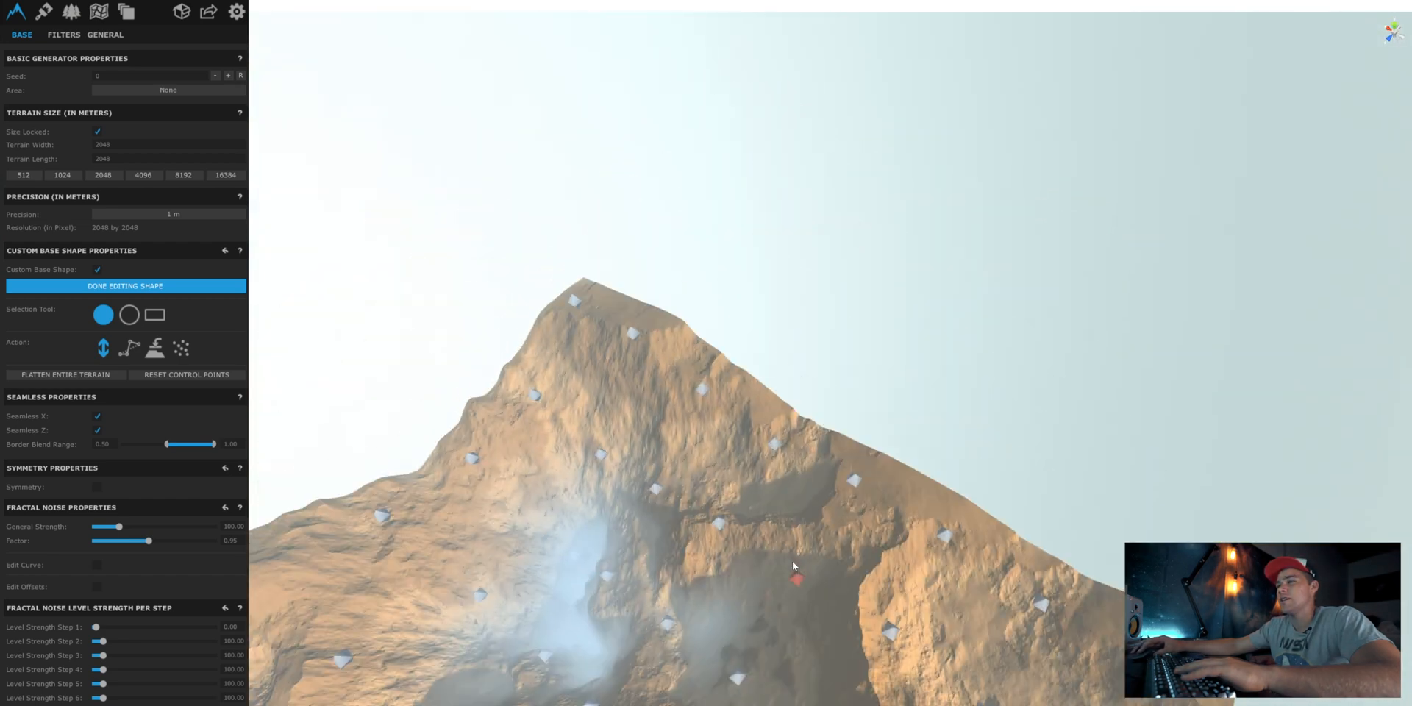
{"action": "scroll", "coordinate": [589, 608], "scroll_direction": "up", "scroll_amount": 10}
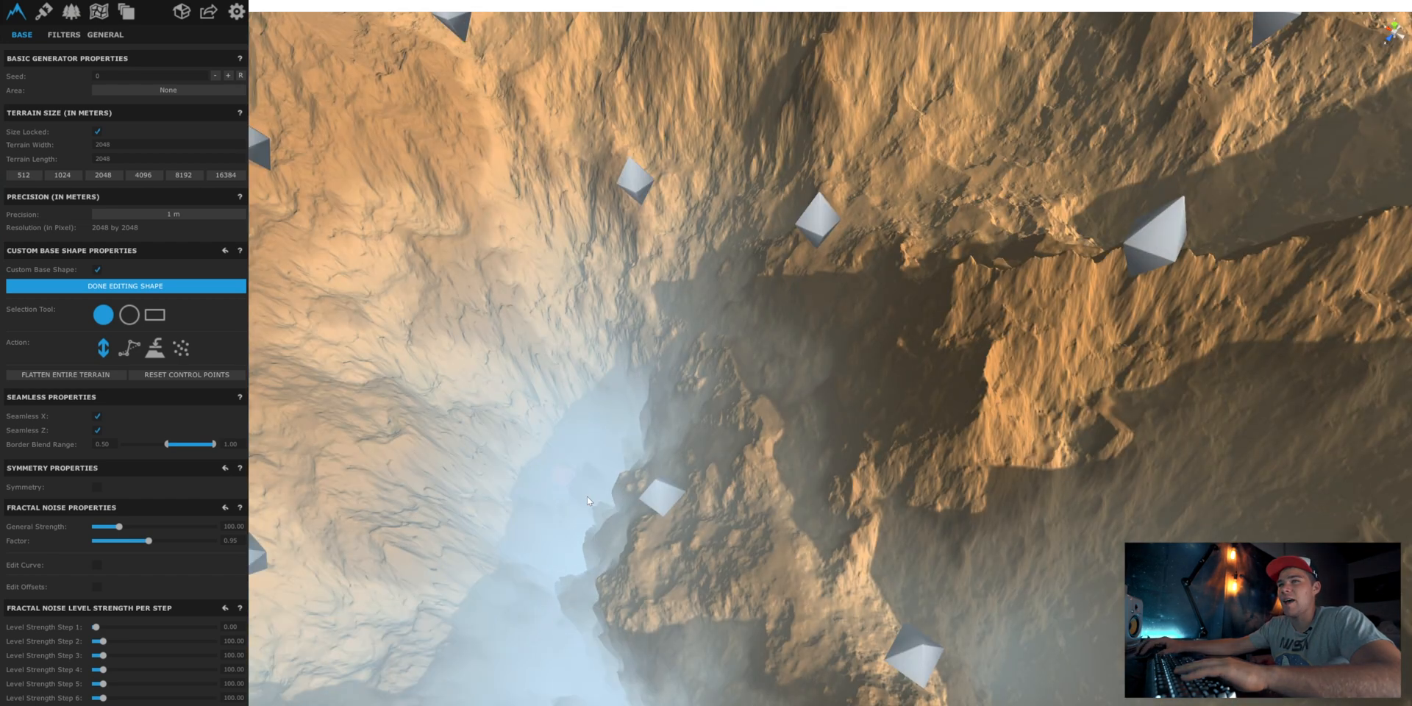
{"action": "left_click_drag", "start_coordinate": [587, 495], "coordinate": [567, 377]}
{"action": "scroll", "coordinate": [579, 601], "scroll_direction": "down", "scroll_amount": 5}
{"action": "right_click_drag", "start_coordinate": [580, 603], "coordinate": [692, 459]}
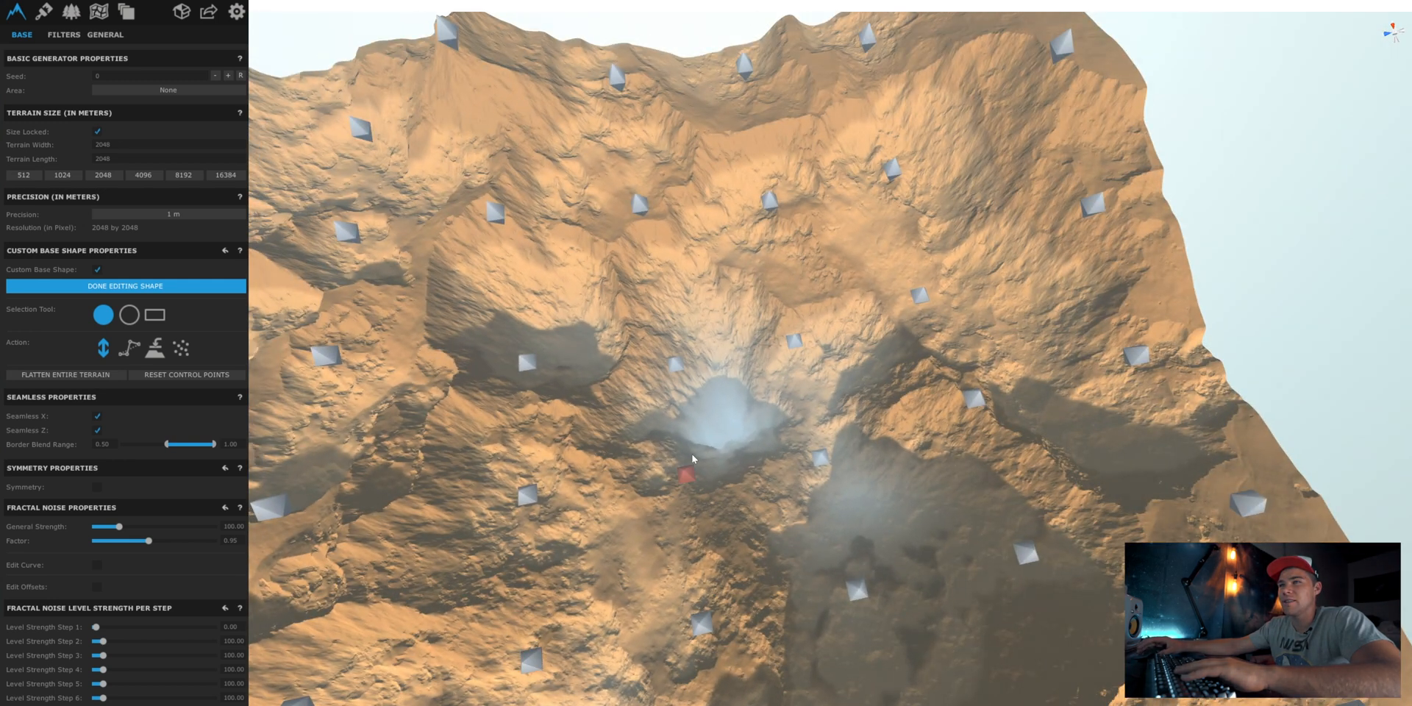
{"action": "left_click_drag", "start_coordinate": [720, 392], "coordinate": [673, 344]}
{"action": "left_click_drag", "start_coordinate": [824, 458], "coordinate": [826, 434]}
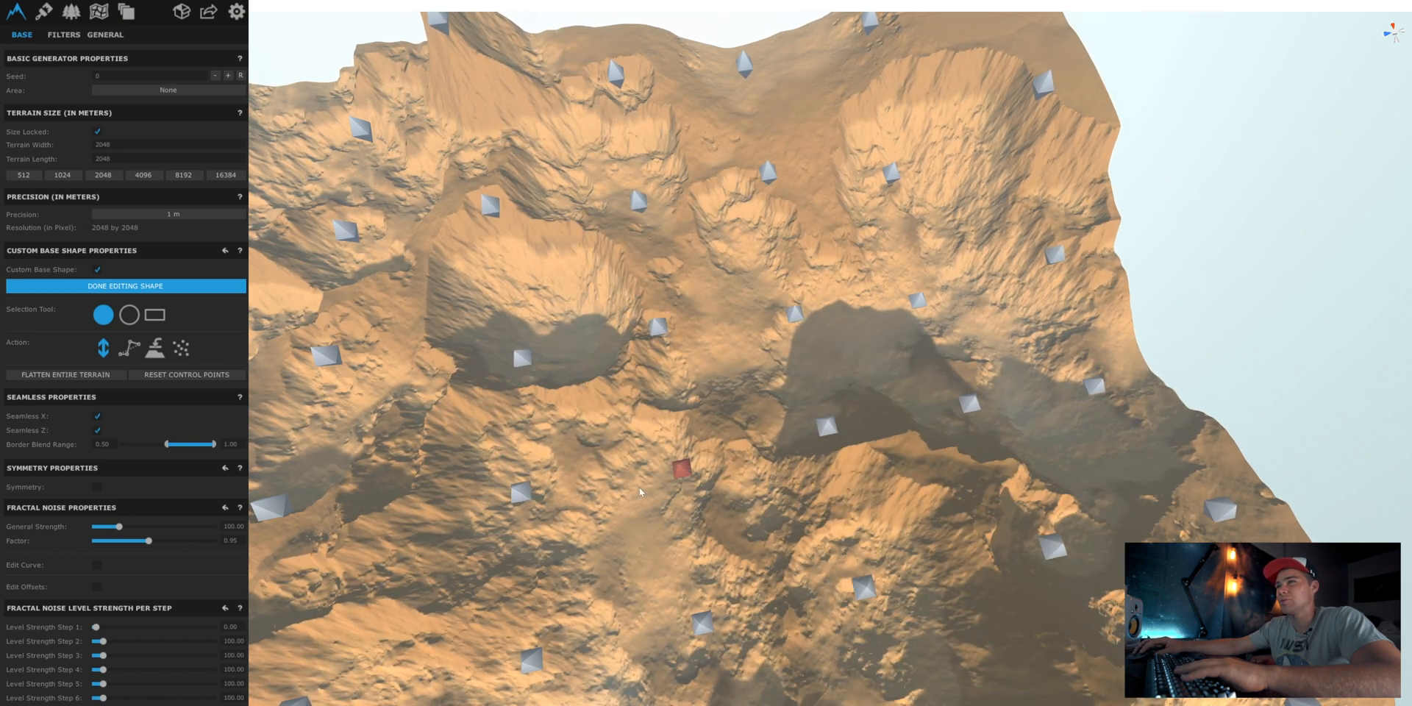
- Adjust two more control points in the shadowed hollow and inspect the reshaped mountain from the side
{"action": "scroll", "coordinate": [522, 337], "scroll_direction": "down", "scroll_amount": 3}
{"action": "right_click_drag", "start_coordinate": [522, 336], "coordinate": [553, 651]}
{"action": "left_click_drag", "start_coordinate": [545, 540], "coordinate": [523, 553]}
{"action": "left_click_drag", "start_coordinate": [571, 452], "coordinate": [489, 460]}
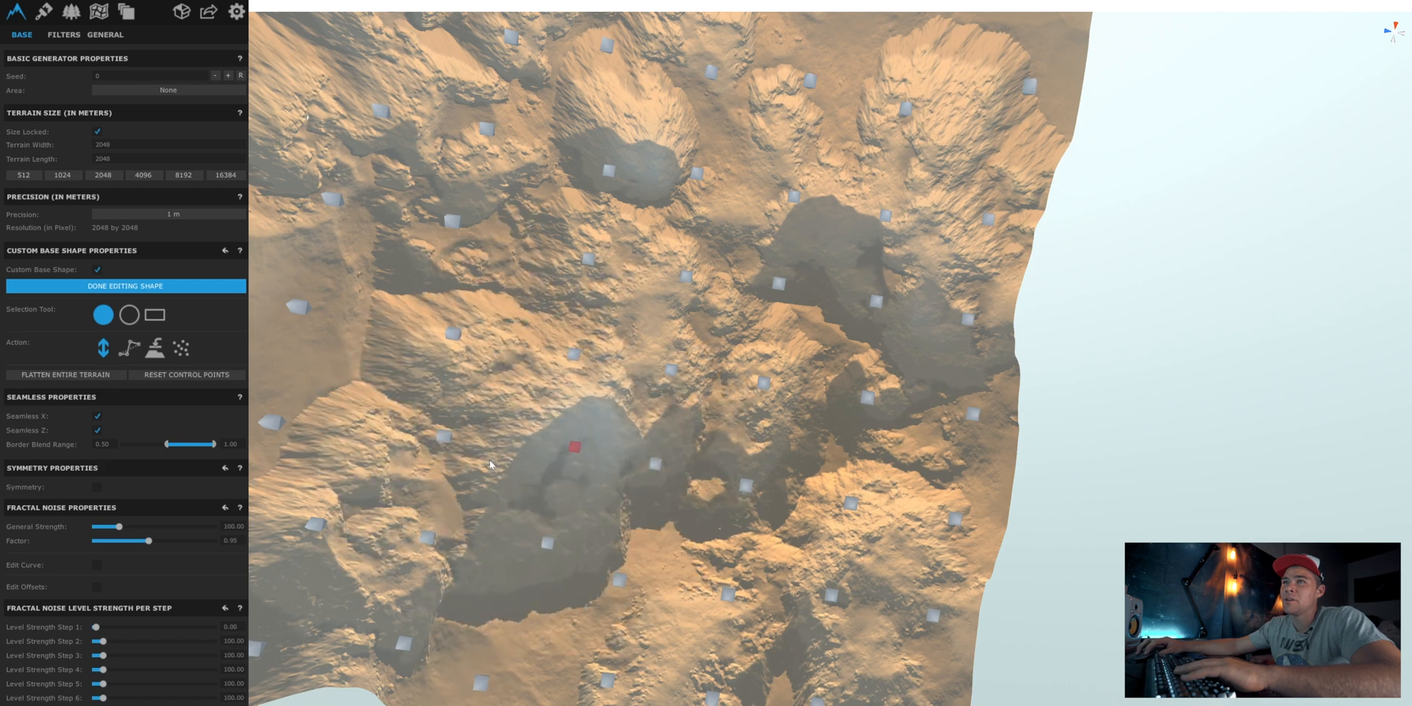
{"action": "right_click_drag", "start_coordinate": [489, 460], "coordinate": [600, 447]}
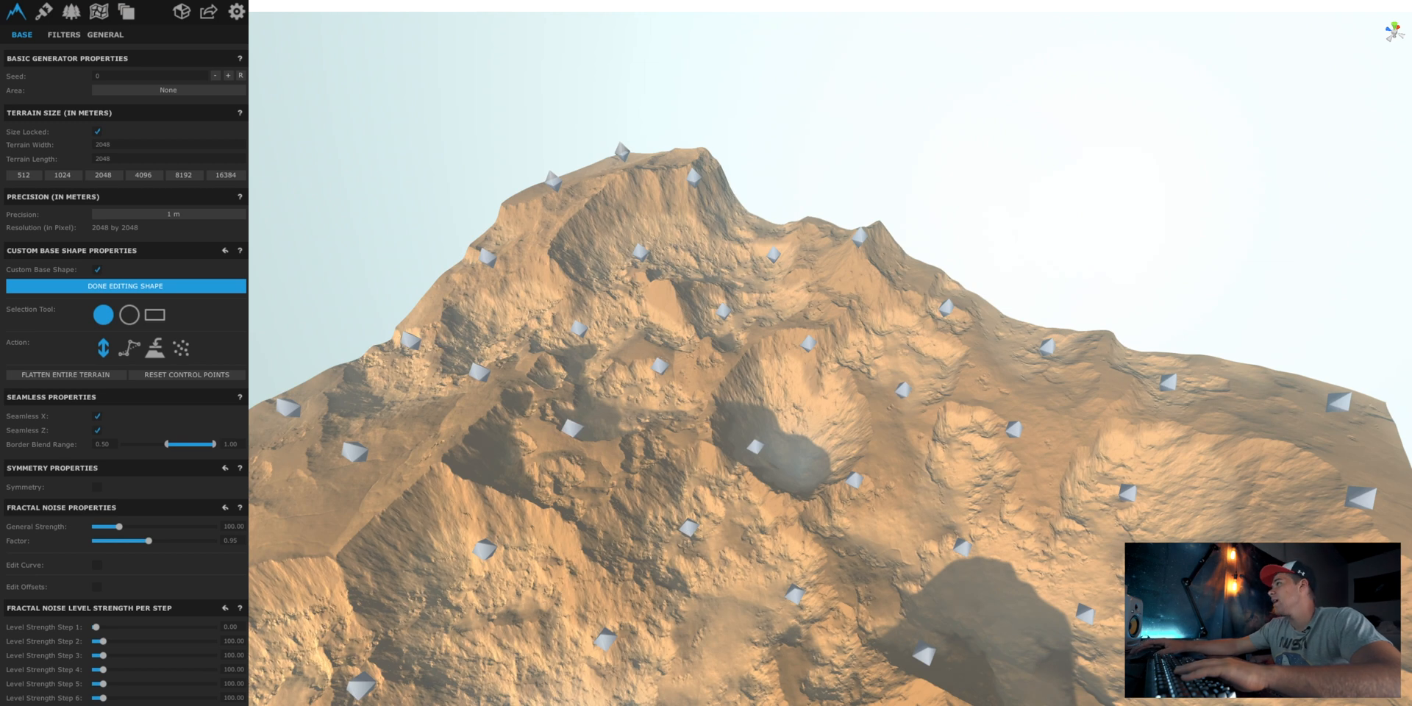
- Try moving a group of control points together using the circular selection tool with a radius of 512
{"action": "left_click", "coordinate": [131, 315]}
{"action": "left_click_drag", "start_coordinate": [914, 390], "coordinate": [953, 213]}
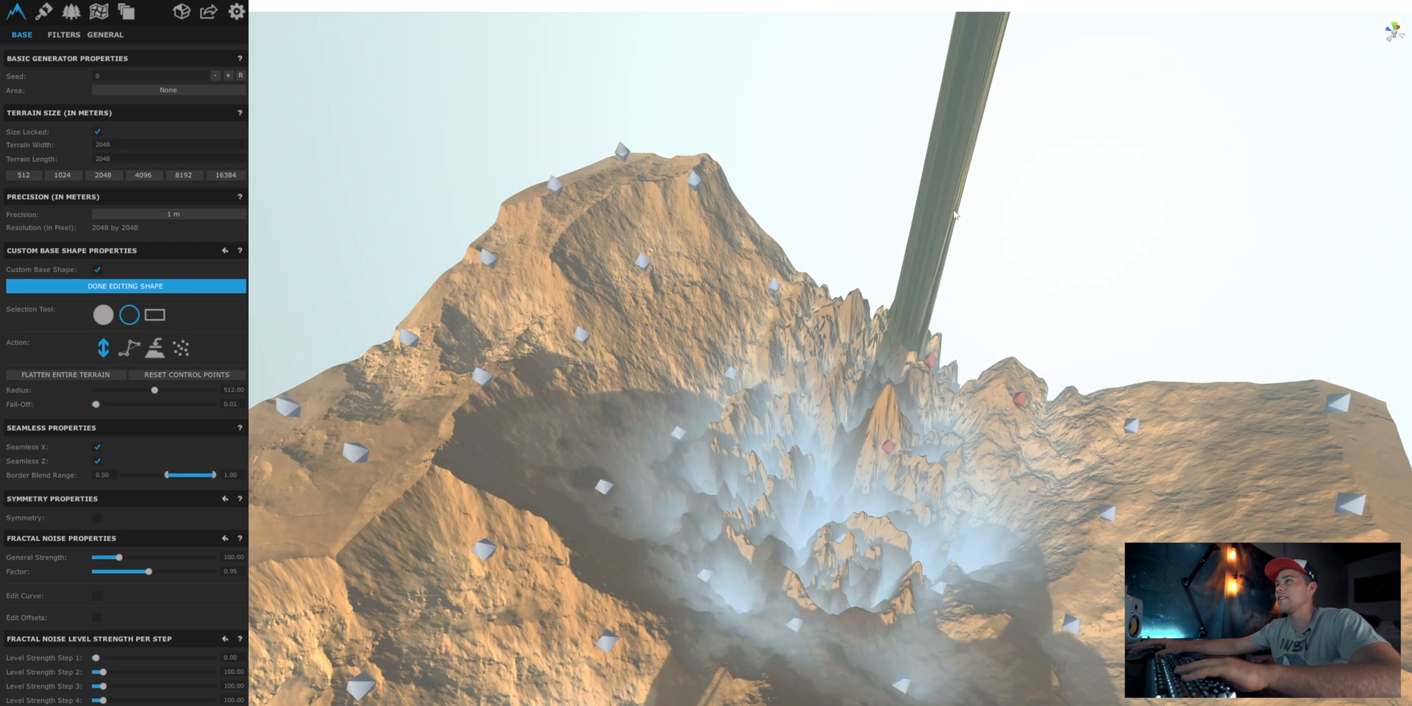
{"action": "left_click_drag", "start_coordinate": [922, 309], "coordinate": [879, 579]}
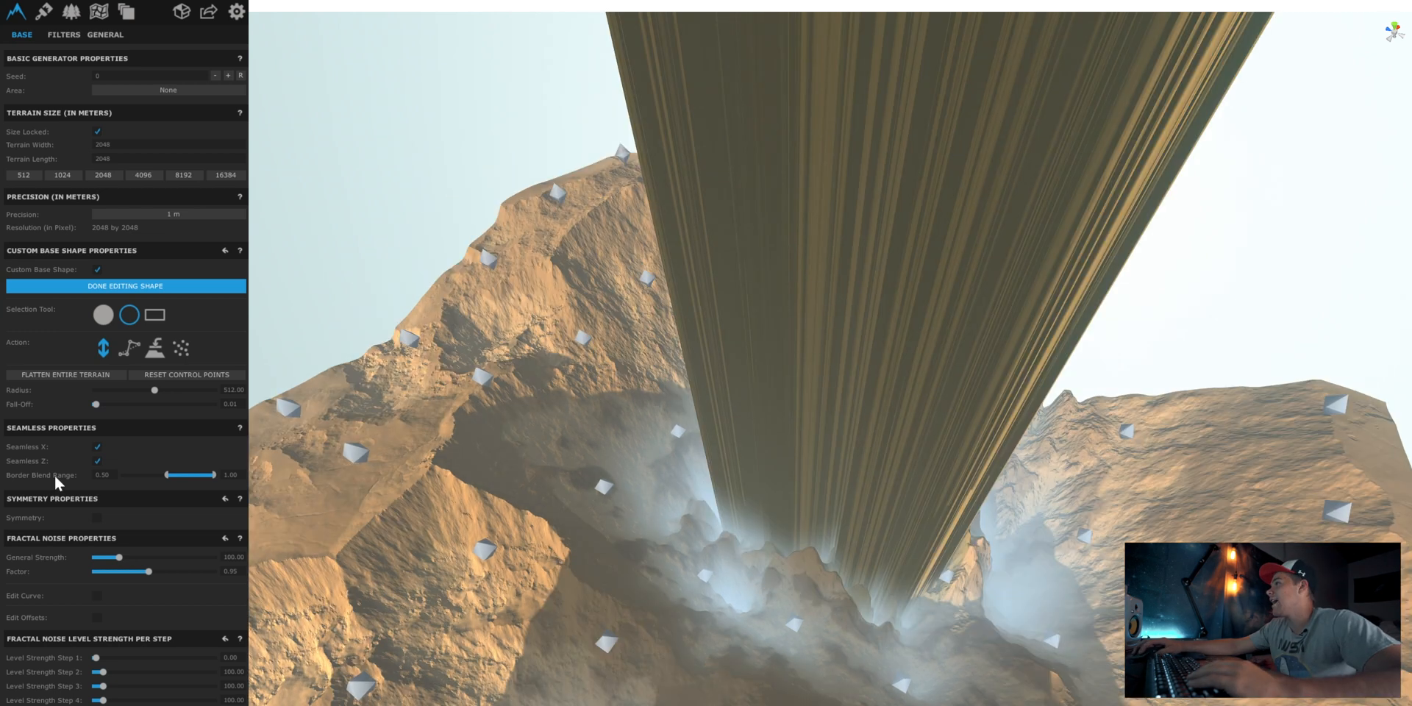
- Try turning off Seamless Z, and disable the custom base shape to view the original terrain
{"action": "left_click", "coordinate": [97, 458]}
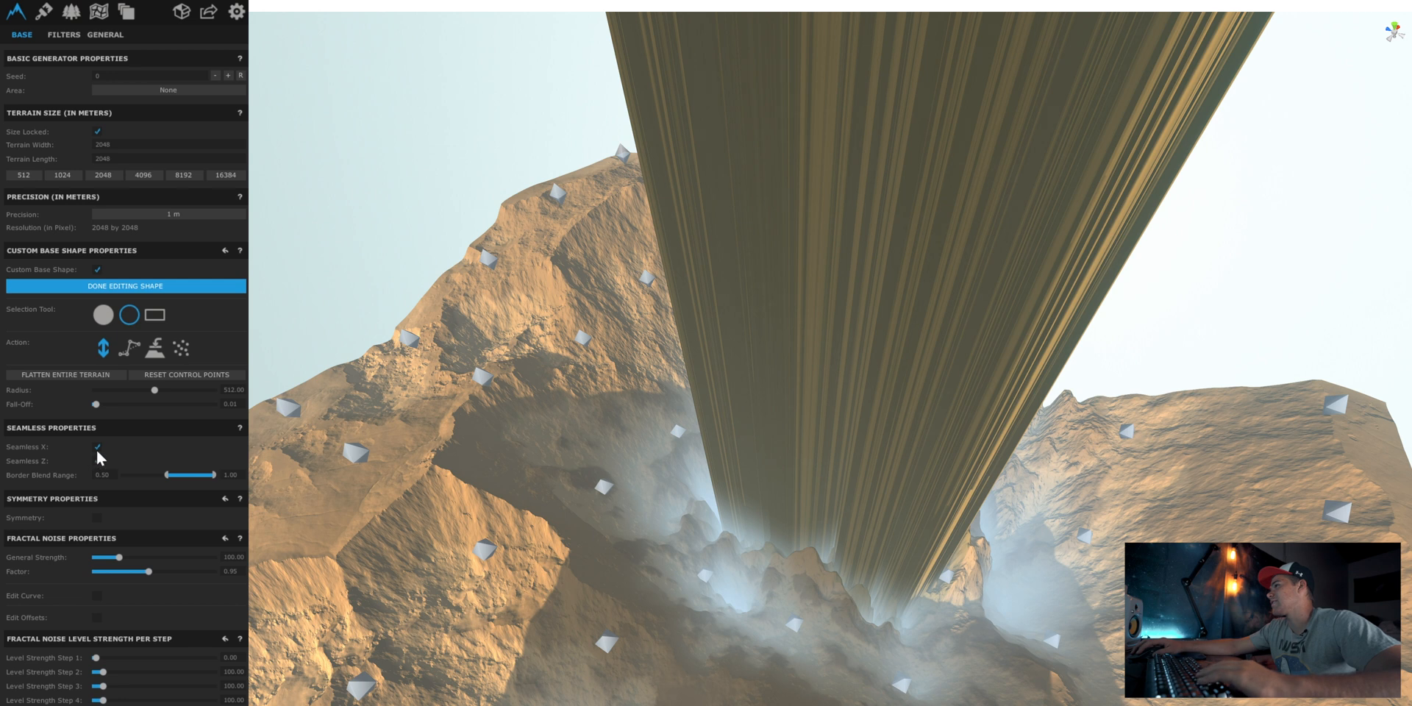
{"action": "left_click", "coordinate": [96, 270]}
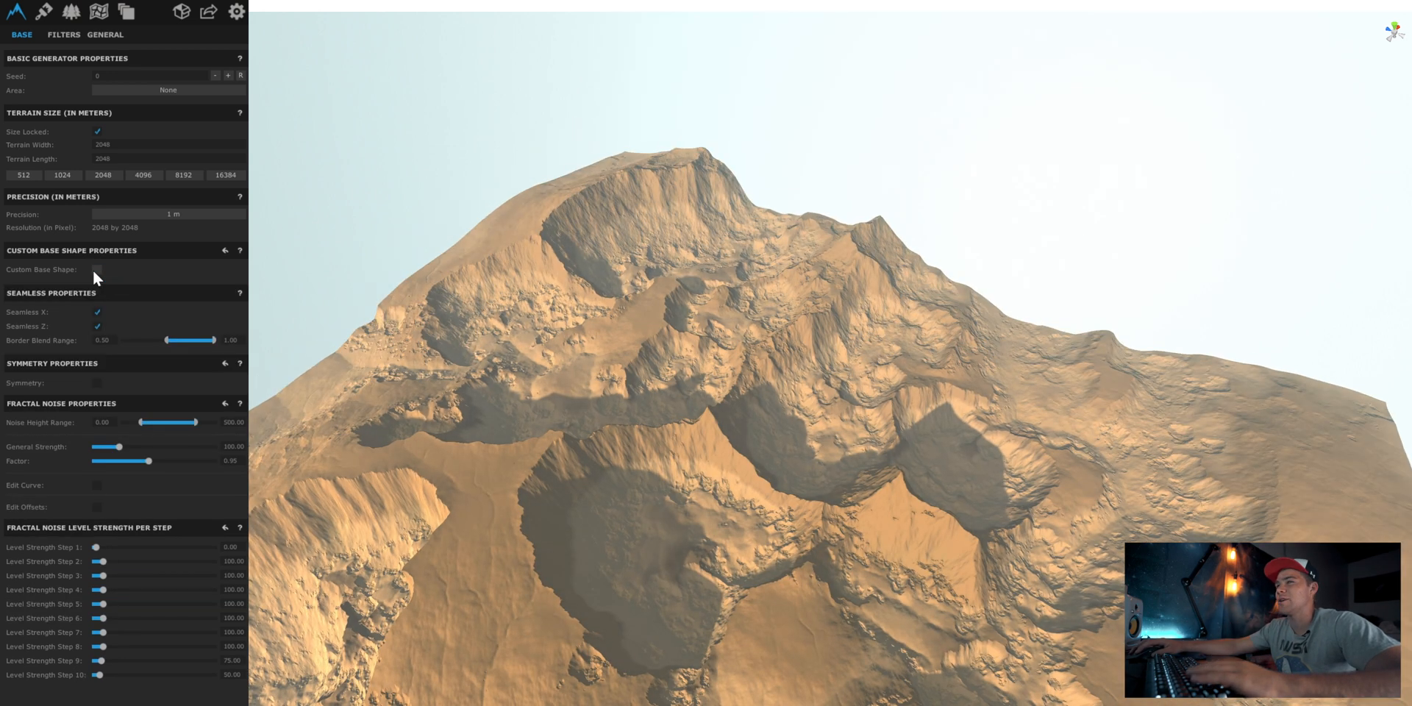
{"action": "scroll", "coordinate": [978, 471], "scroll_direction": "down", "scroll_amount": 3}
{"action": "right_click_drag", "start_coordinate": [1066, 441], "coordinate": [963, 517]}
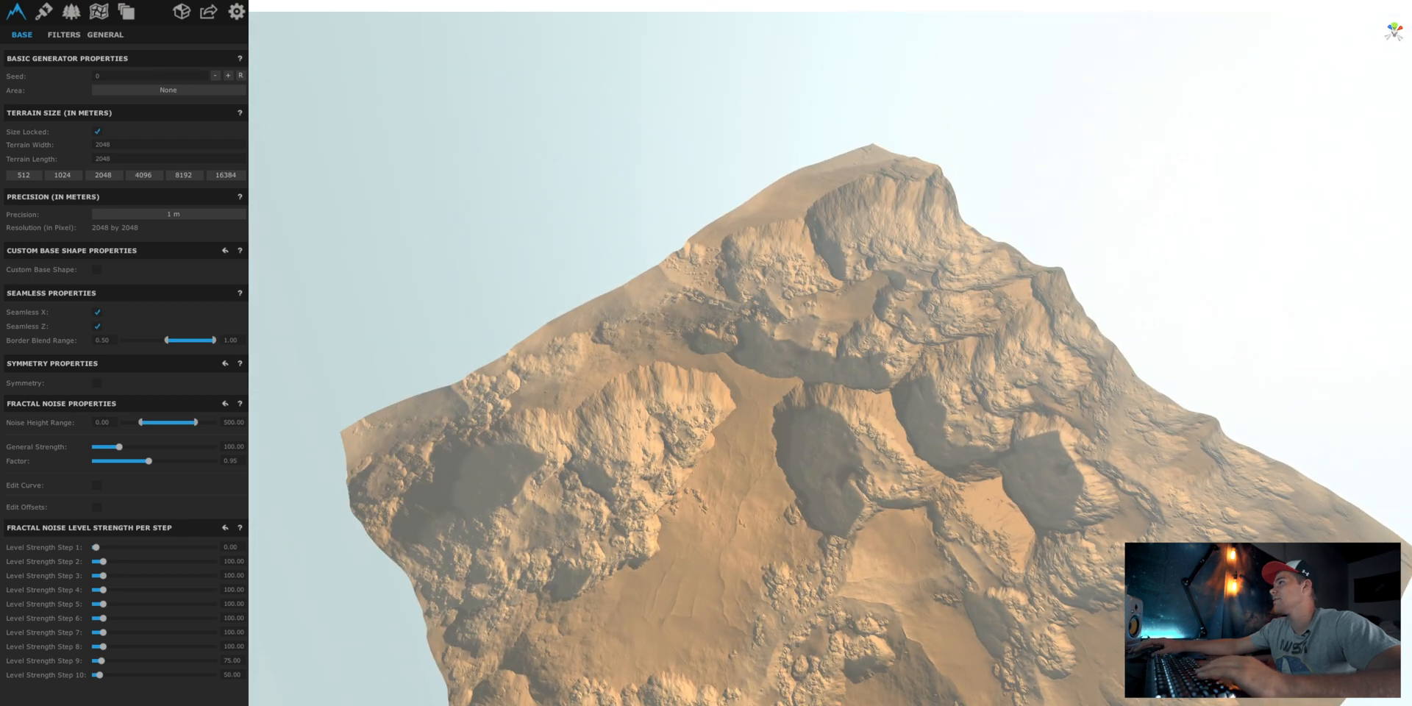
- Re-enable the custom base shape and reset its properties to default, discarding all control point edits
{"action": "left_click", "coordinate": [95, 269]}
{"action": "left_click", "coordinate": [224, 250]}
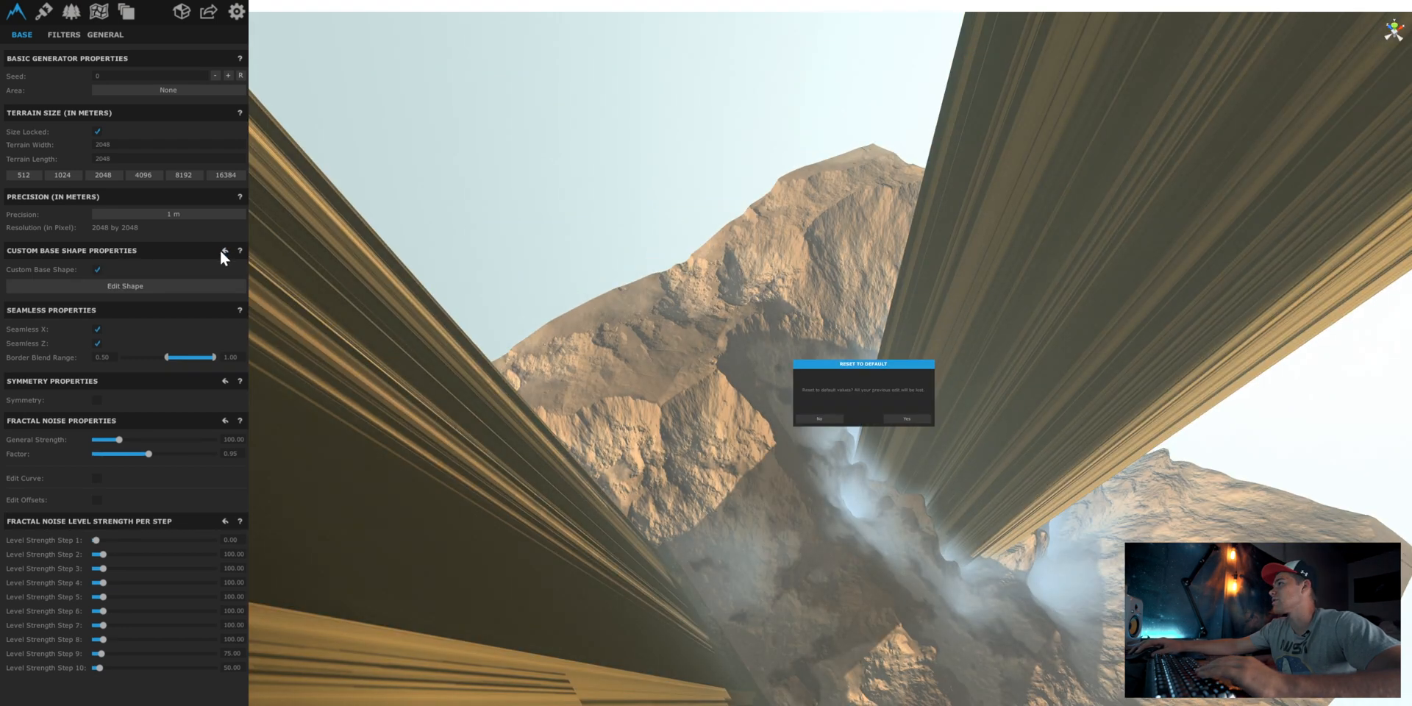
{"action": "left_click", "coordinate": [903, 420]}
{"action": "scroll", "coordinate": [845, 473], "scroll_direction": "up", "scroll_amount": 3}
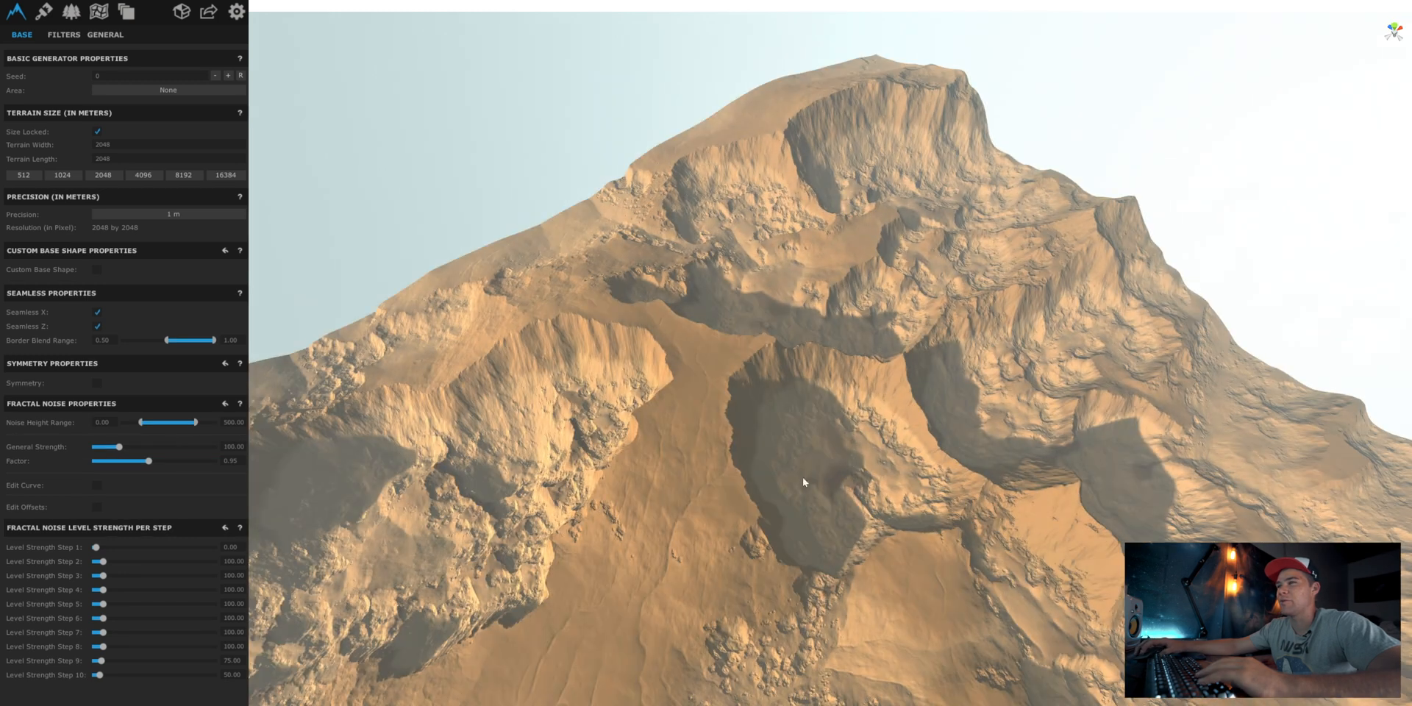
- Enable the custom base shape again and move control points on the mountain slope to reshape it
{"action": "scroll", "coordinate": [721, 482], "scroll_direction": "up", "scroll_amount": 2}
{"action": "left_click", "coordinate": [97, 269]}
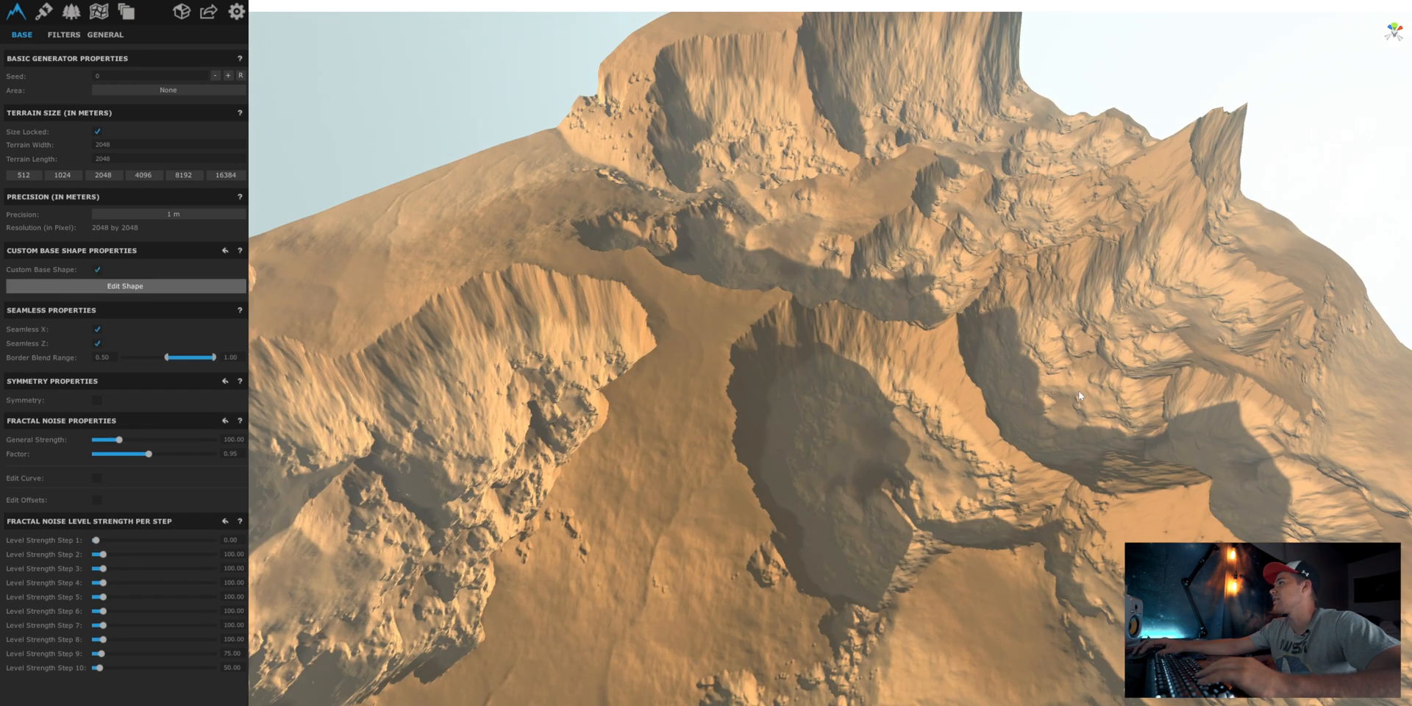
{"action": "left_click", "coordinate": [103, 286]}
{"action": "left_click_drag", "start_coordinate": [893, 397], "coordinate": [913, 356]}
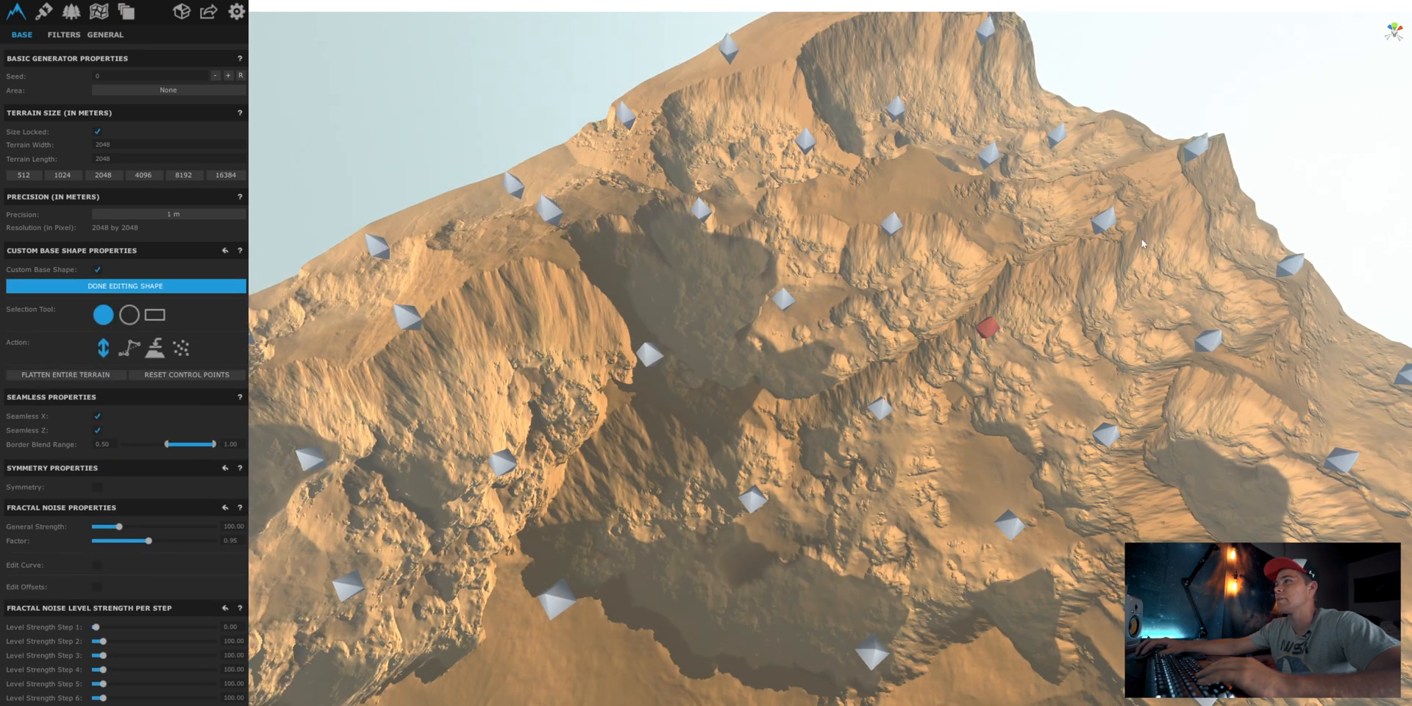
- Review the export options for the terrain, examining the surface map types and the texture export settings
{"action": "left_click", "coordinate": [52, 15]}
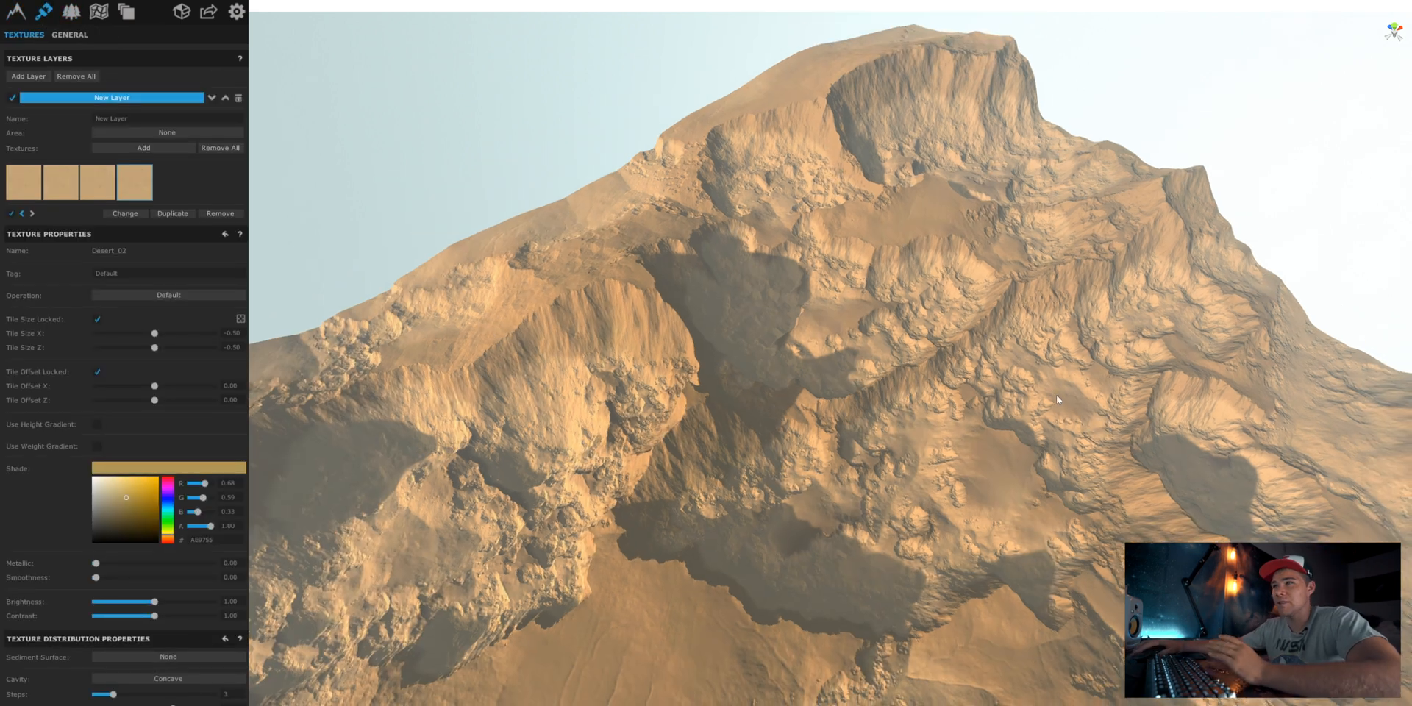
{"action": "right_click_drag", "start_coordinate": [1308, 29], "coordinate": [1337, 9]}
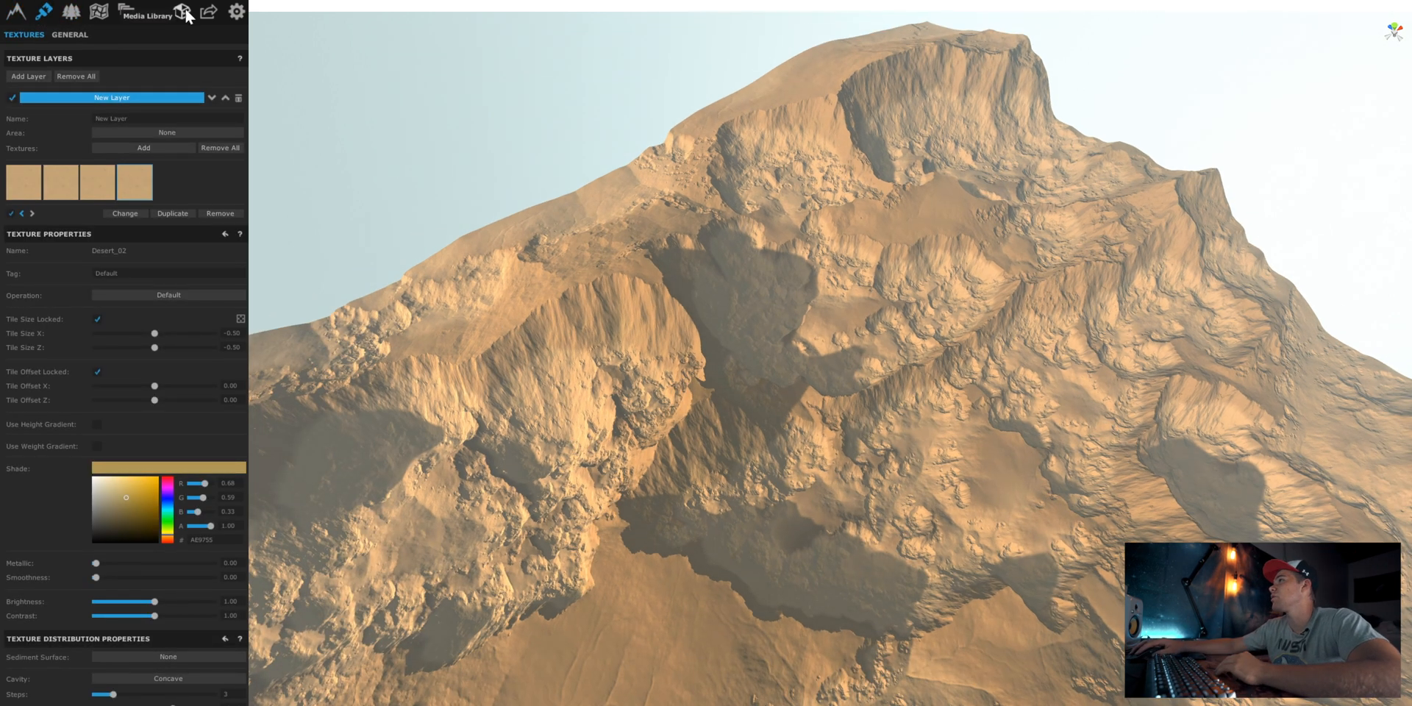
{"action": "left_click", "coordinate": [210, 12]}
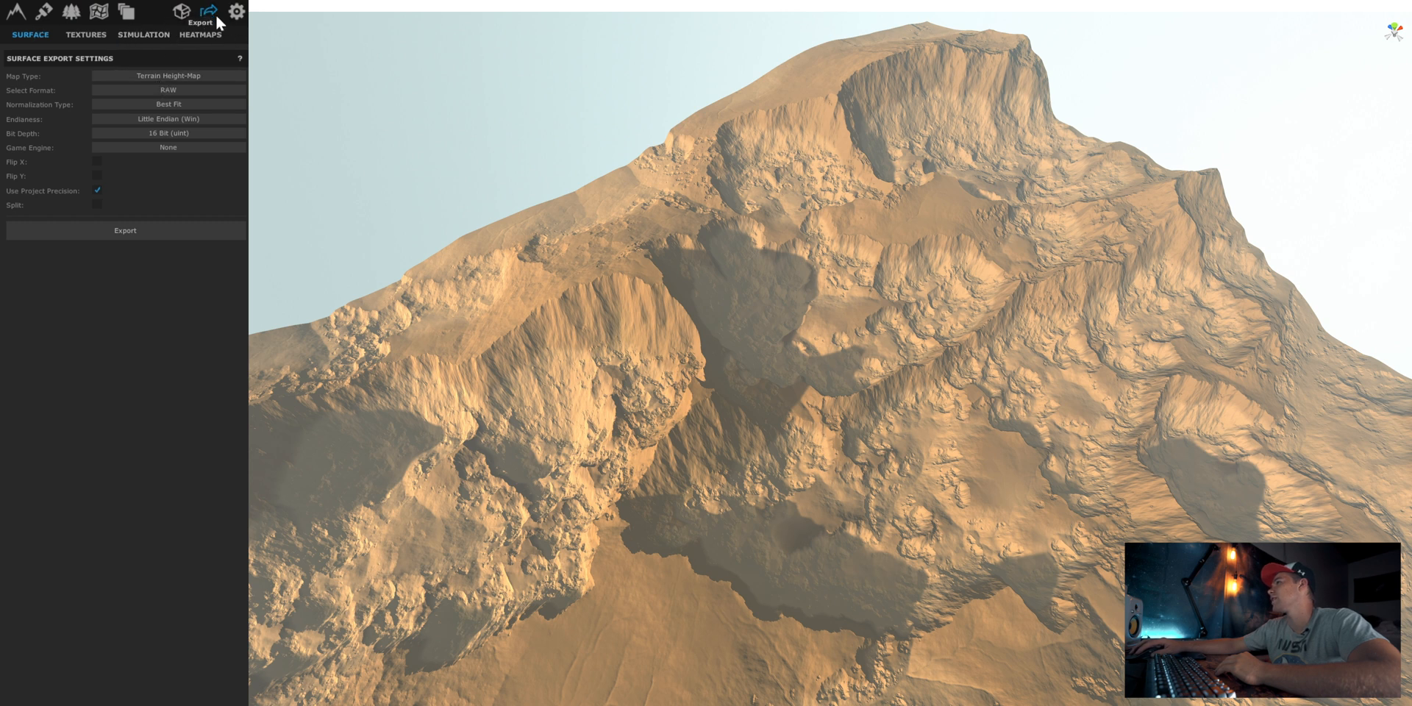
{"action": "left_click", "coordinate": [187, 74]}
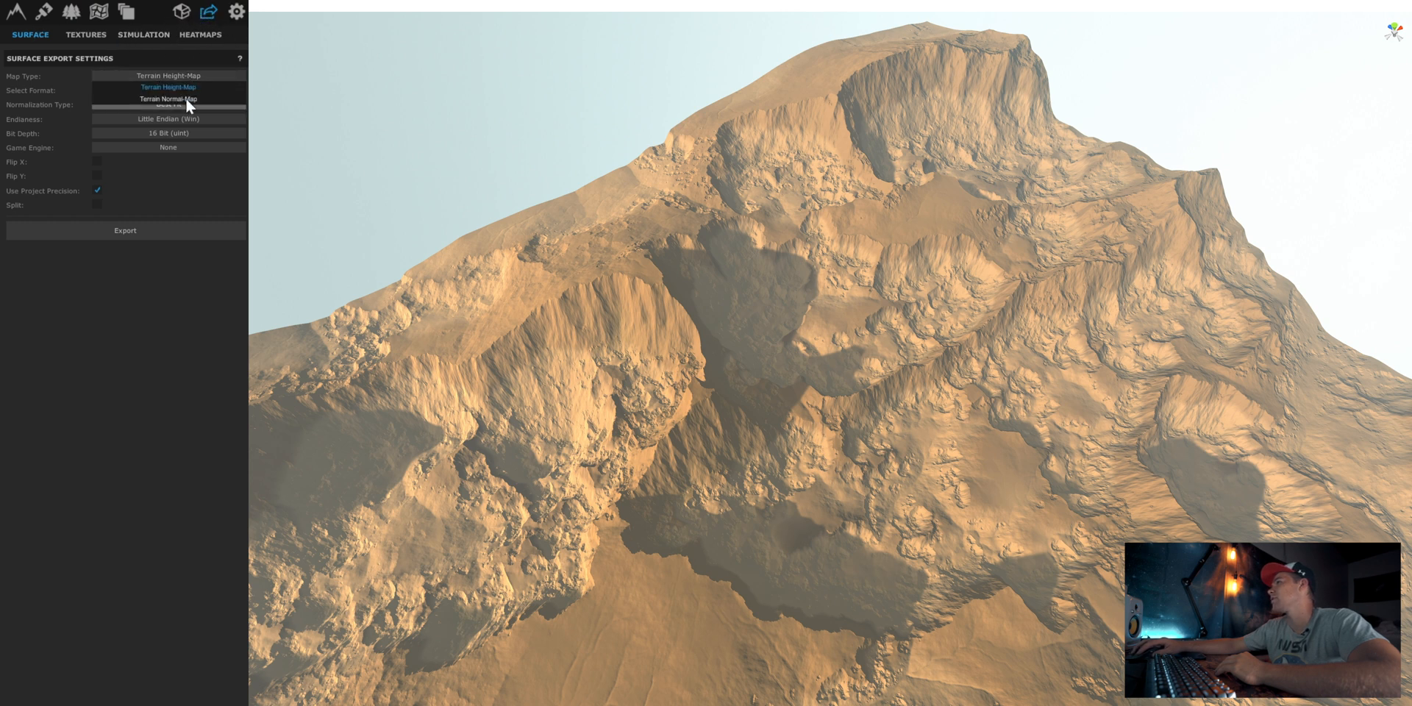
{"action": "left_click", "coordinate": [126, 502]}
{"action": "left_click", "coordinate": [87, 34]}
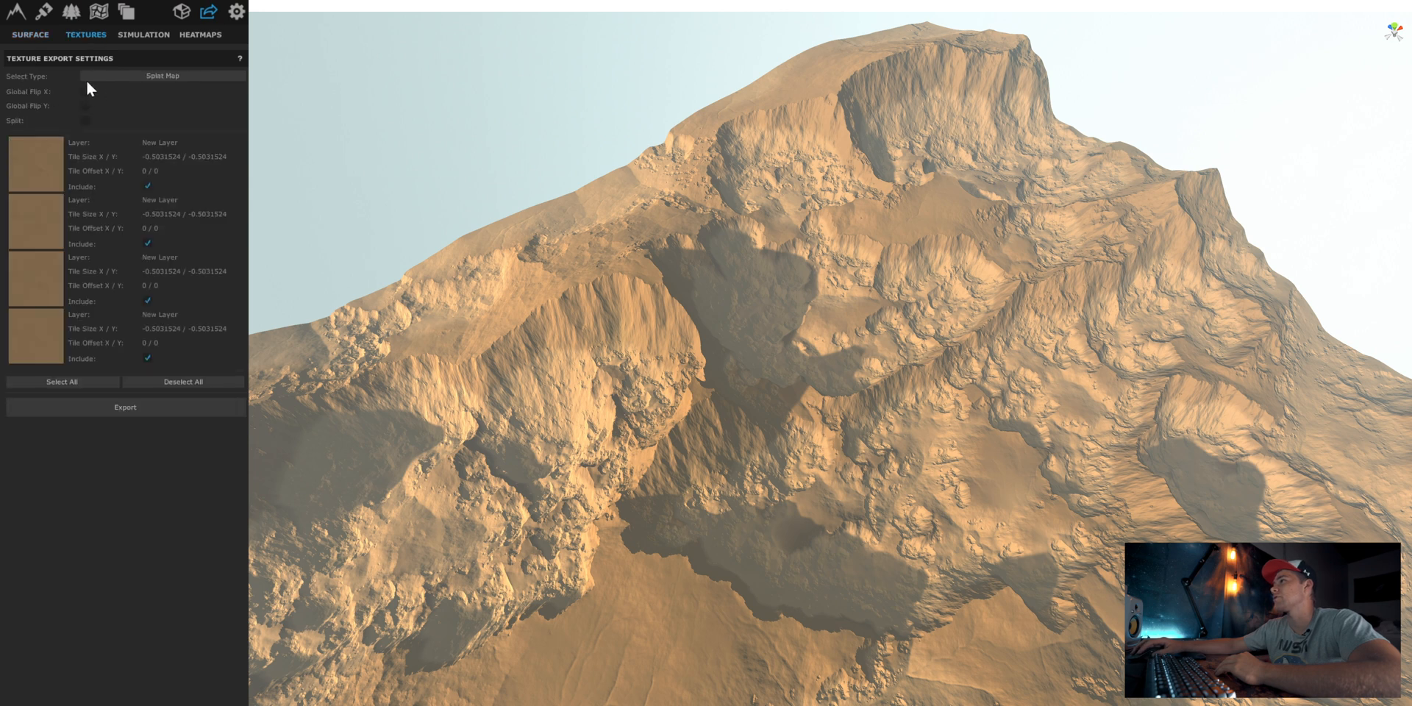
{"action": "left_click", "coordinate": [33, 35]}
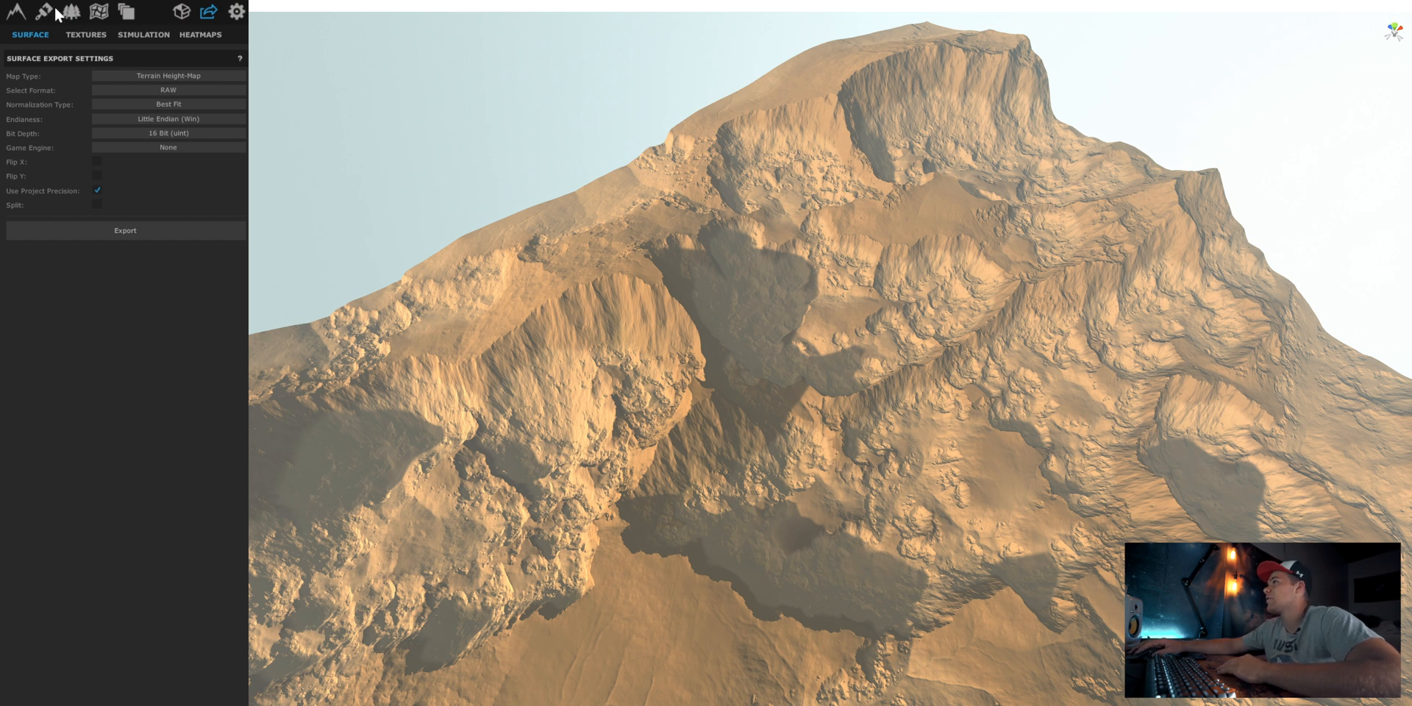
{"action": "left_click", "coordinate": [15, 11]}
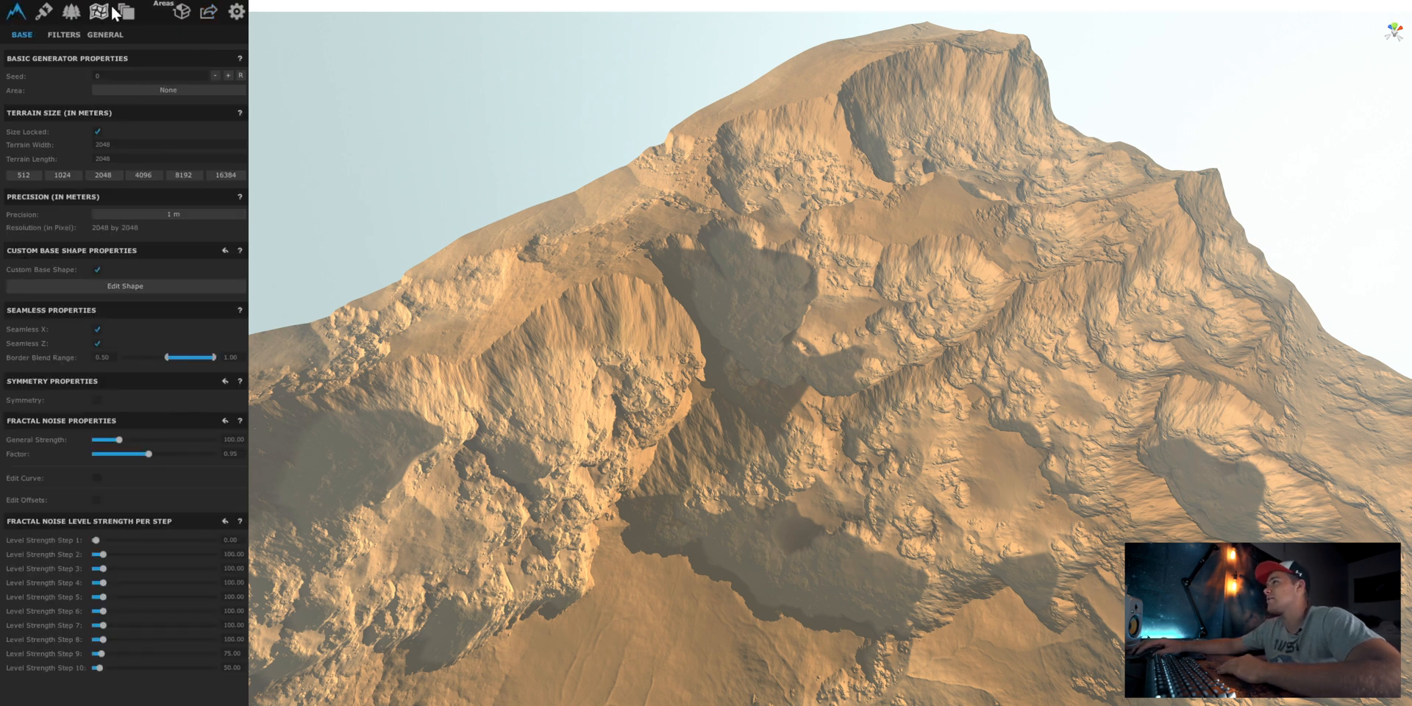
{"action": "left_click", "coordinate": [46, 9]}
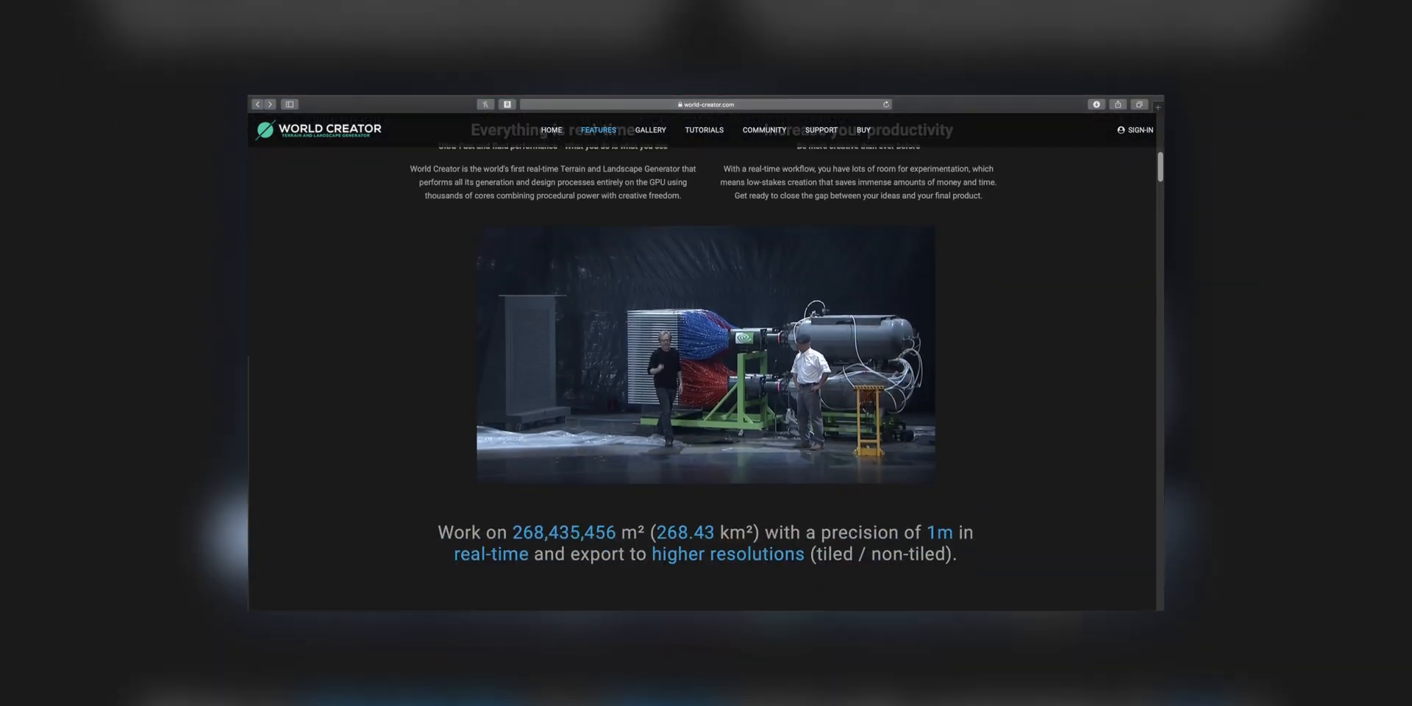
- Switch to the World Creator website in the browser and look through its features page, from terrain filters and textures to simulation and rendering
{"action": "scroll", "coordinate": [706, 362], "scroll_direction": "down", "scroll_amount": 10}
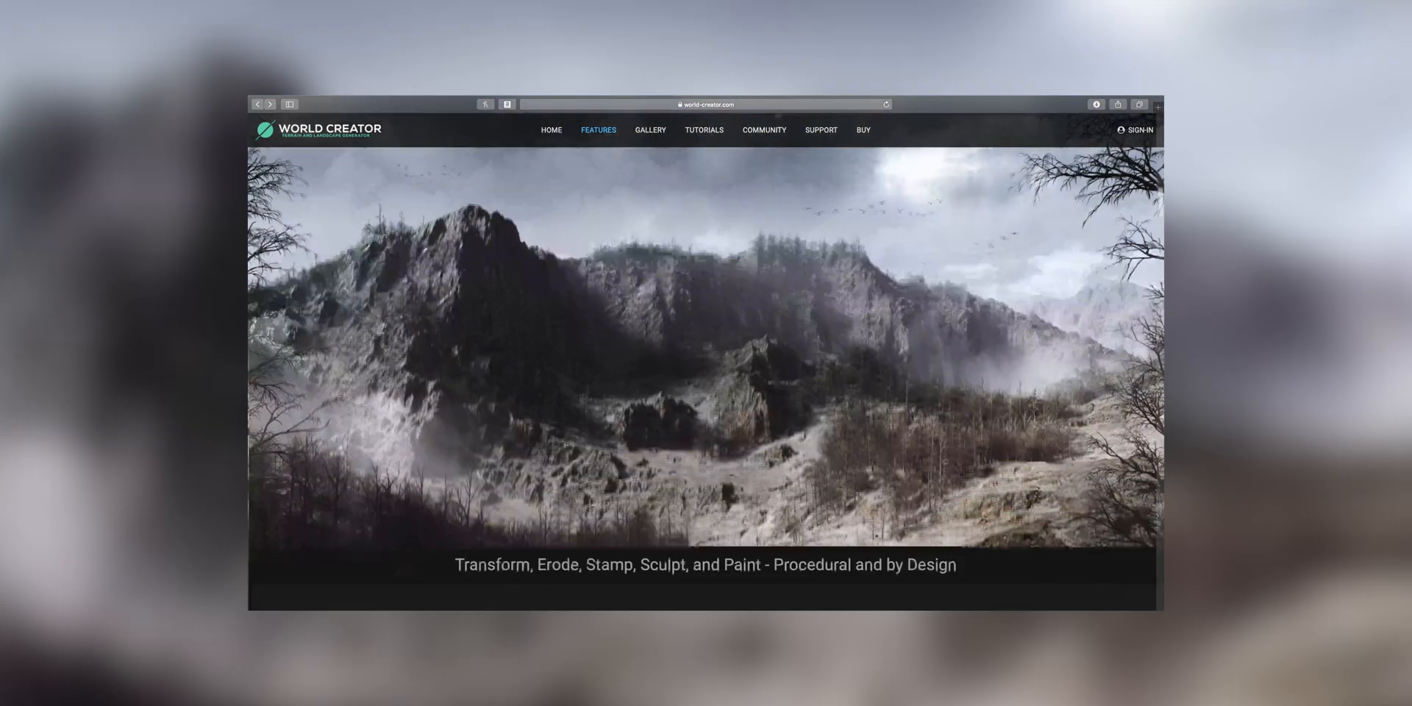
{"action": "scroll", "coordinate": [705, 362], "scroll_direction": "down", "scroll_amount": 15}
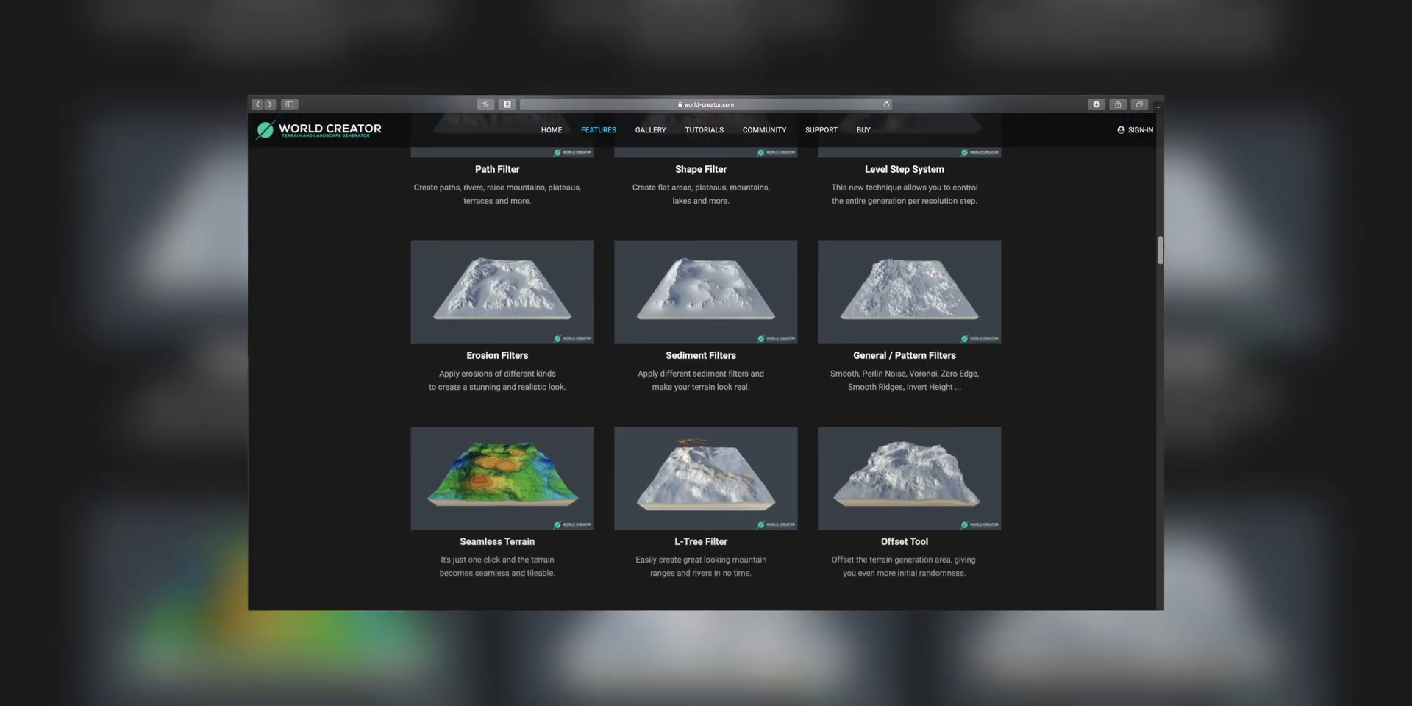
{"action": "scroll", "coordinate": [706, 362], "scroll_direction": "down", "scroll_amount": 15}
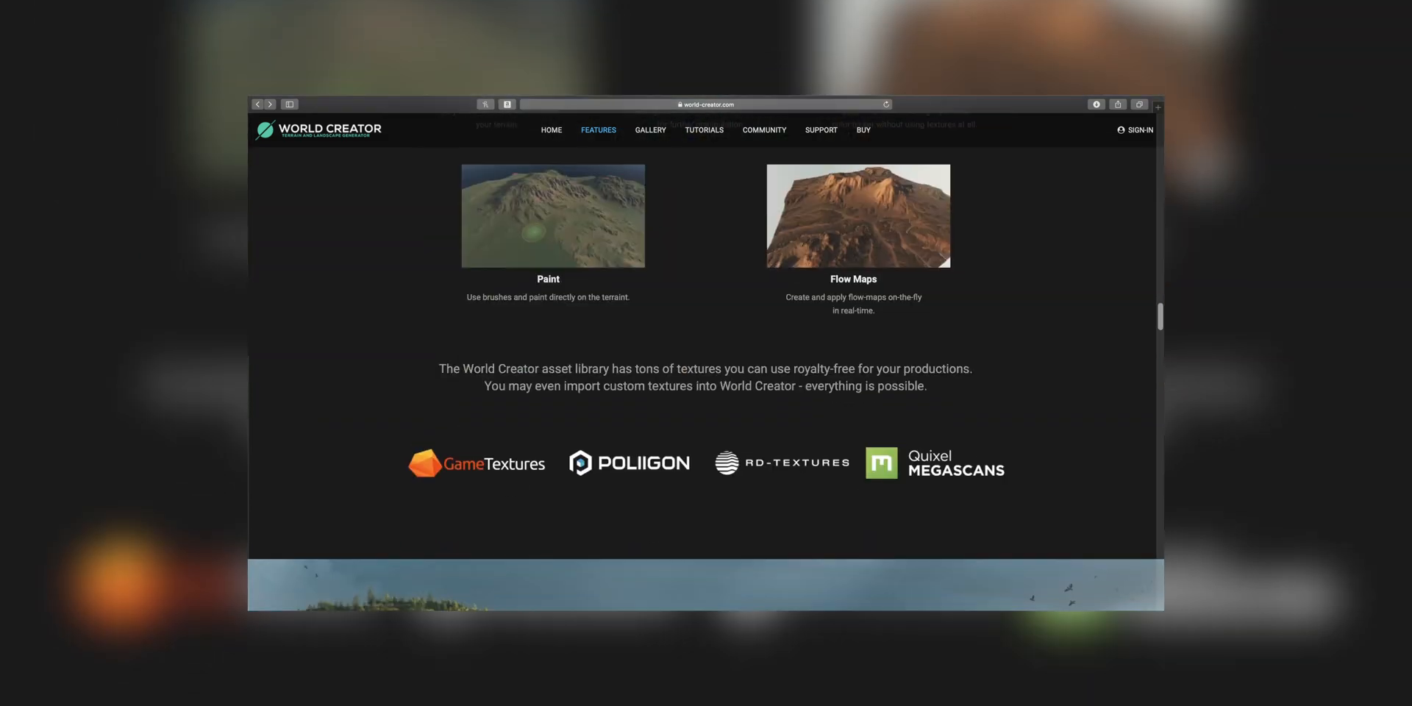
{"action": "scroll", "coordinate": [706, 362], "scroll_direction": "down", "scroll_amount": 15}
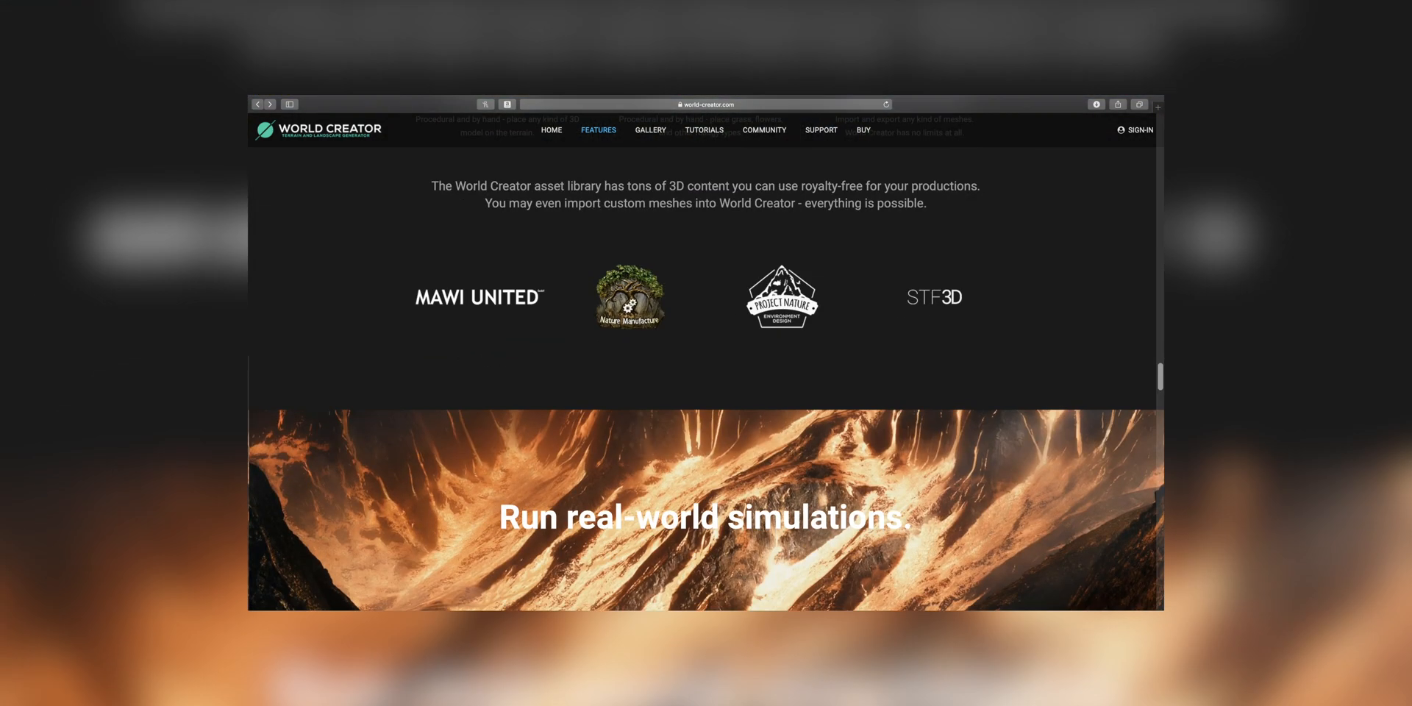
{"action": "scroll", "coordinate": [706, 362], "scroll_direction": "down", "scroll_amount": 15}
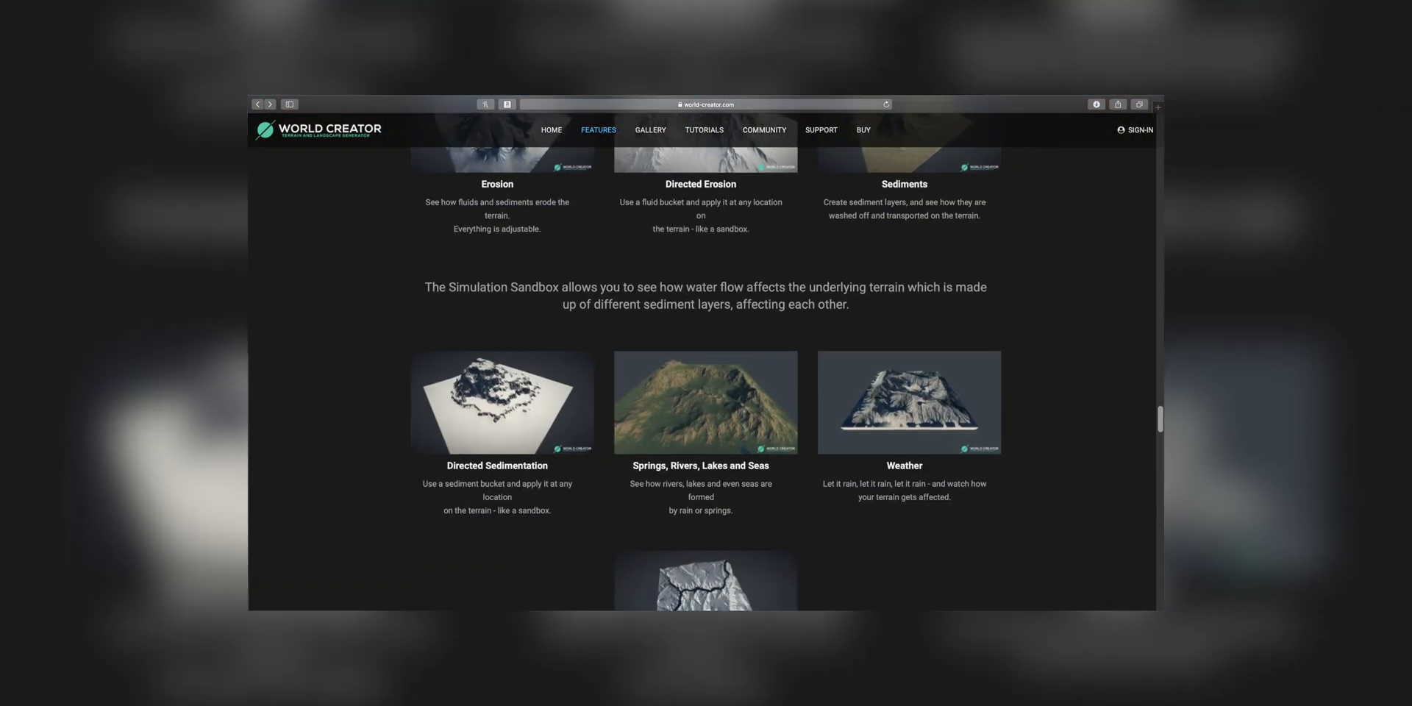
{"action": "scroll", "coordinate": [706, 362], "scroll_direction": "down", "scroll_amount": 15}
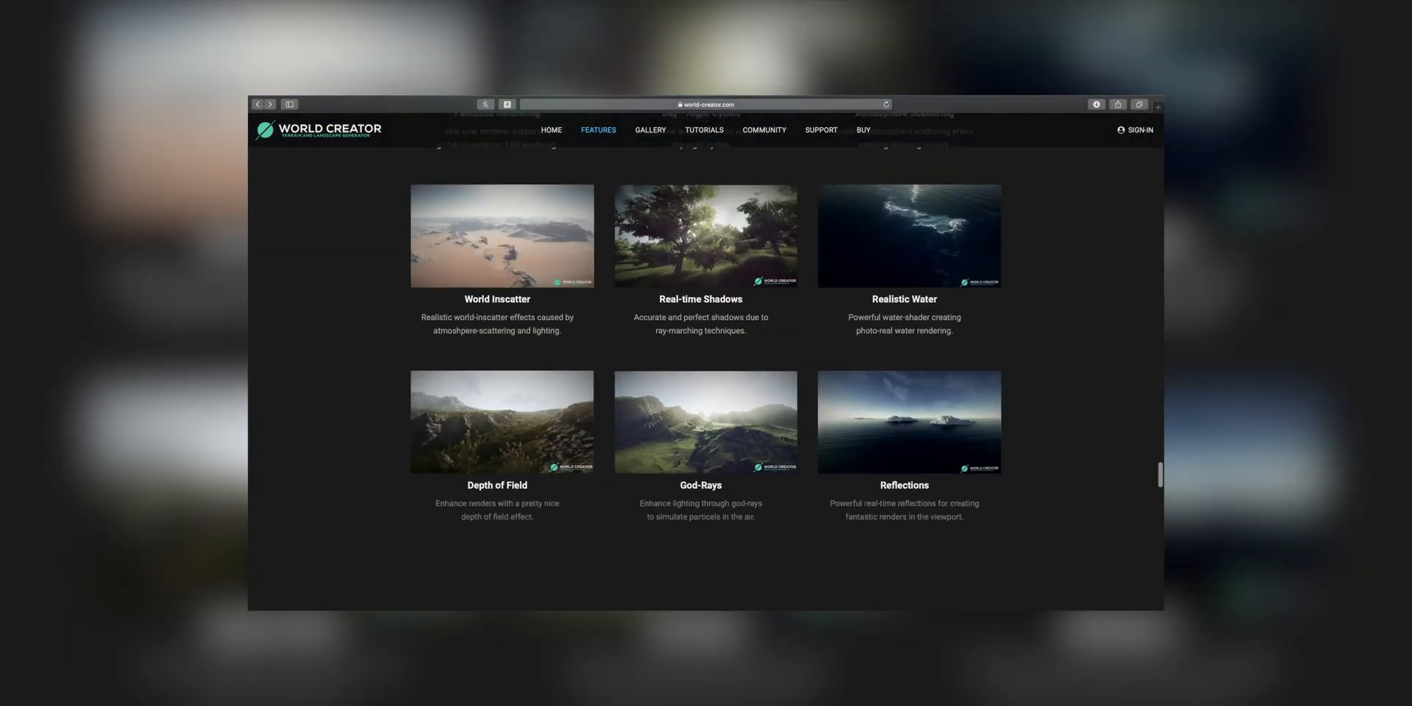
{"action": "scroll", "coordinate": [706, 362], "scroll_direction": "down", "scroll_amount": 3}
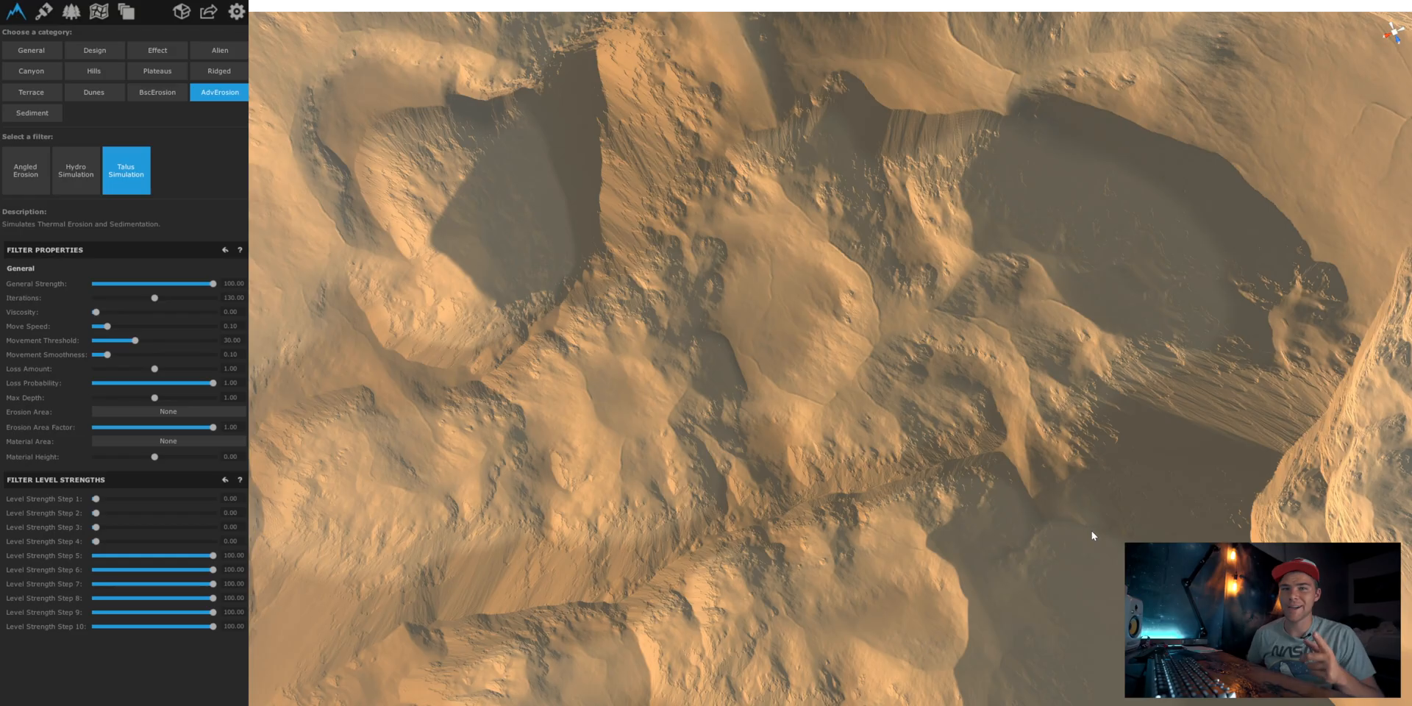